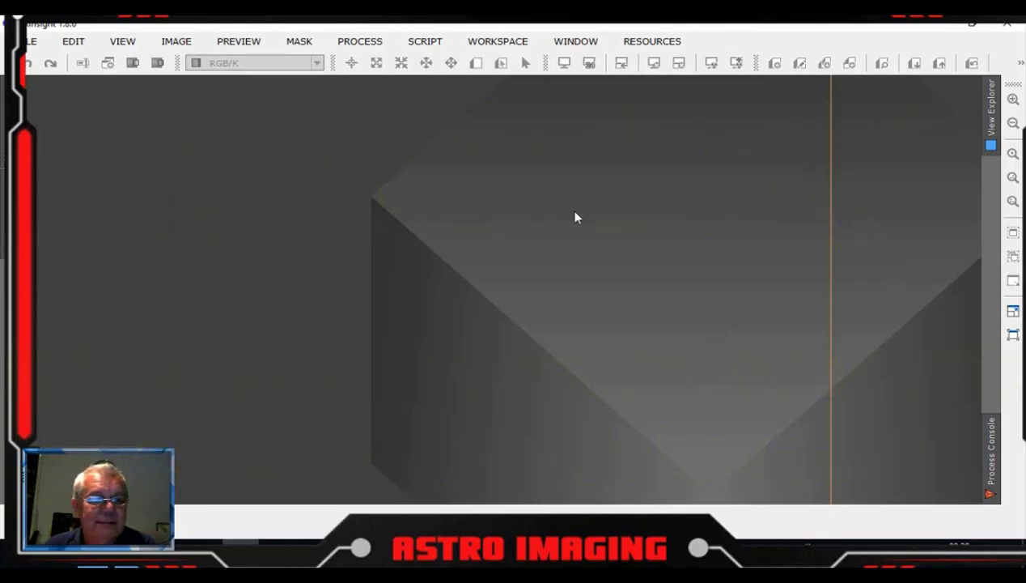
Step: Show the full alphabetical list of processes from the Process menu
click(360, 41)
mouse_move(486, 32)
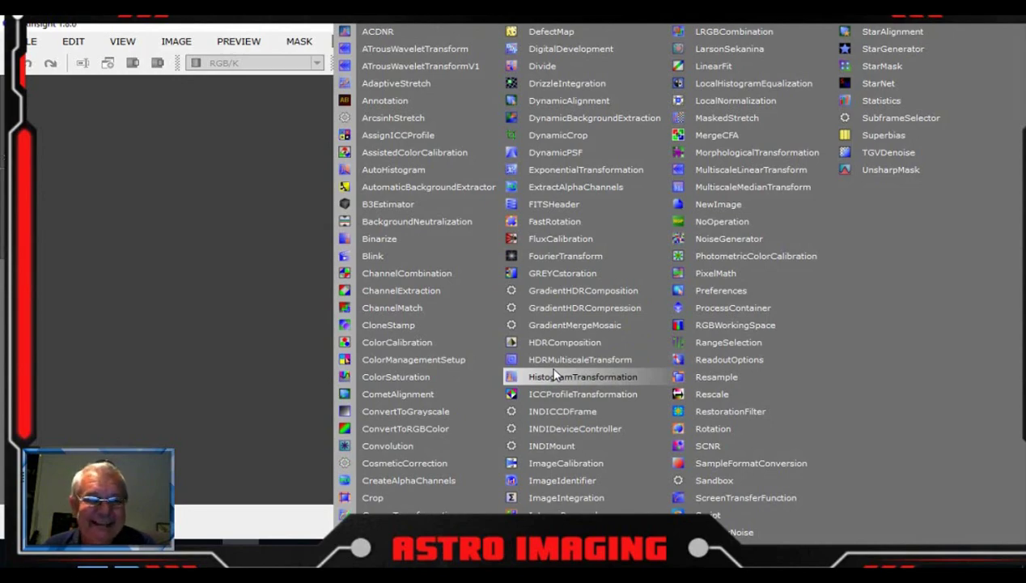
Step: Open ImageCalibration and browse to the Trunk/2019-08-26/lights folder to add target frames
click(563, 462)
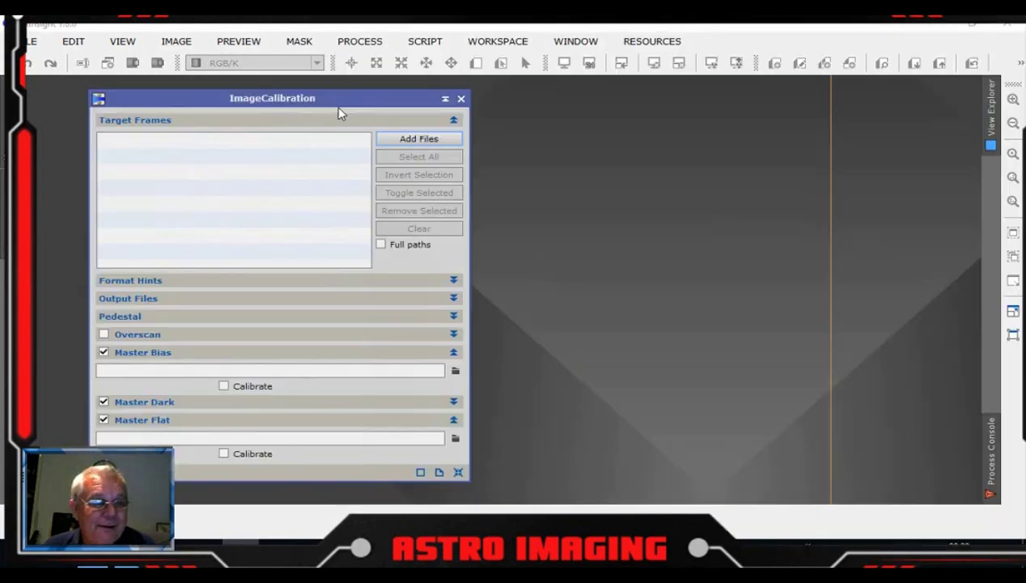
drag(335, 106, 395, 102)
click(467, 138)
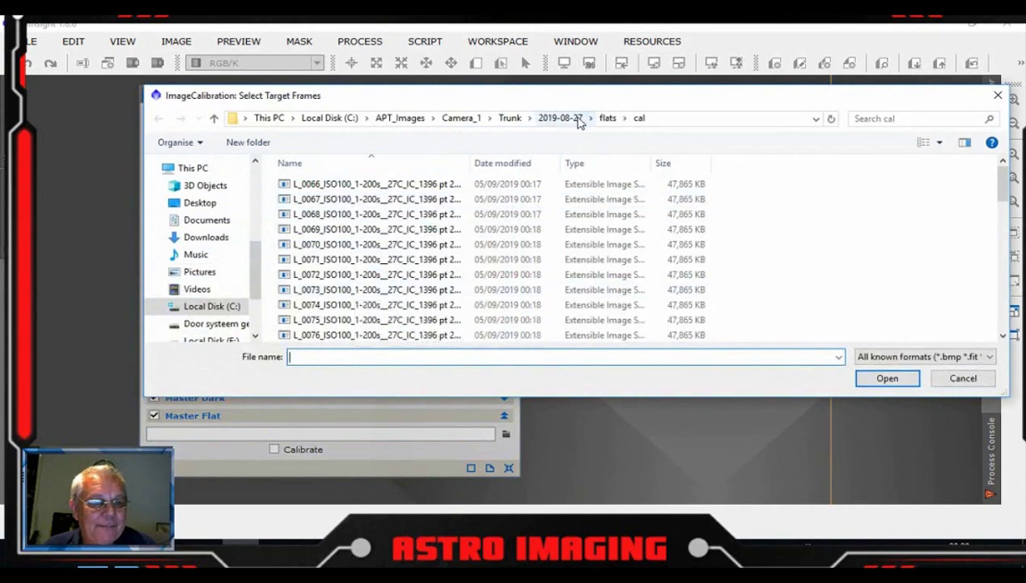
click(564, 121)
click(510, 119)
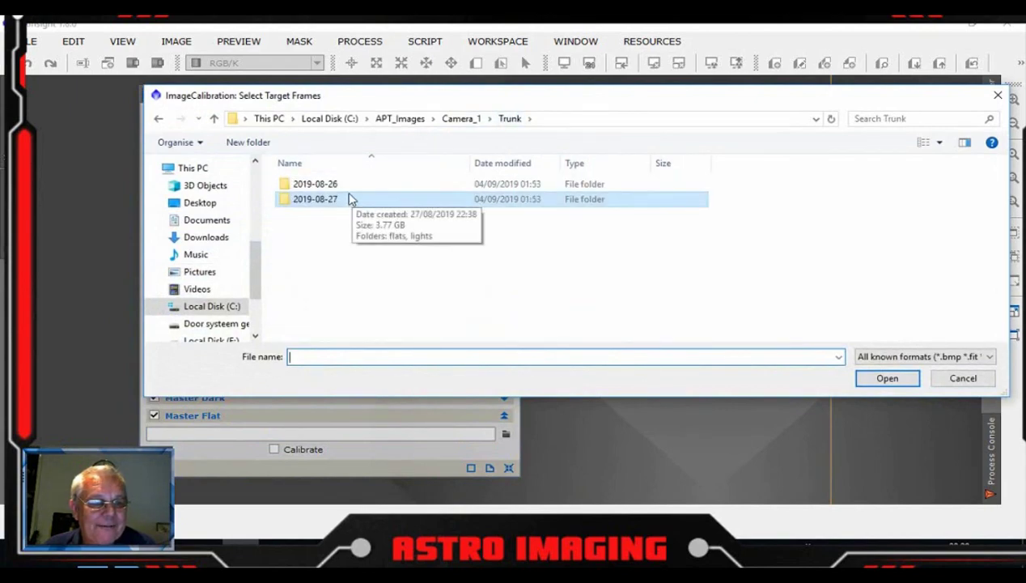
double_click(352, 186)
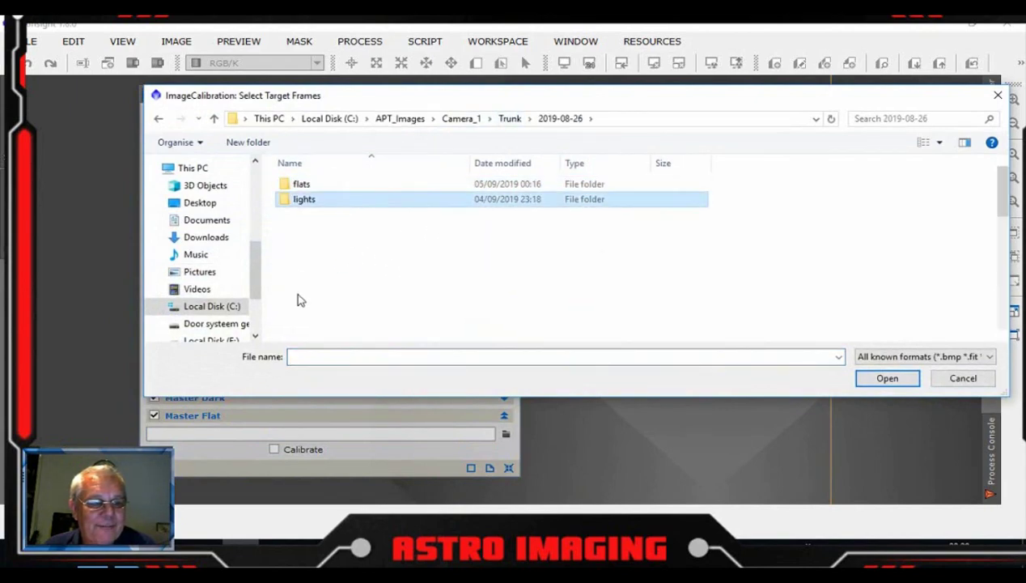
double_click(340, 200)
Step: Add all CR2 light frames in that folder, starting with L_0055, as targets
click(419, 260)
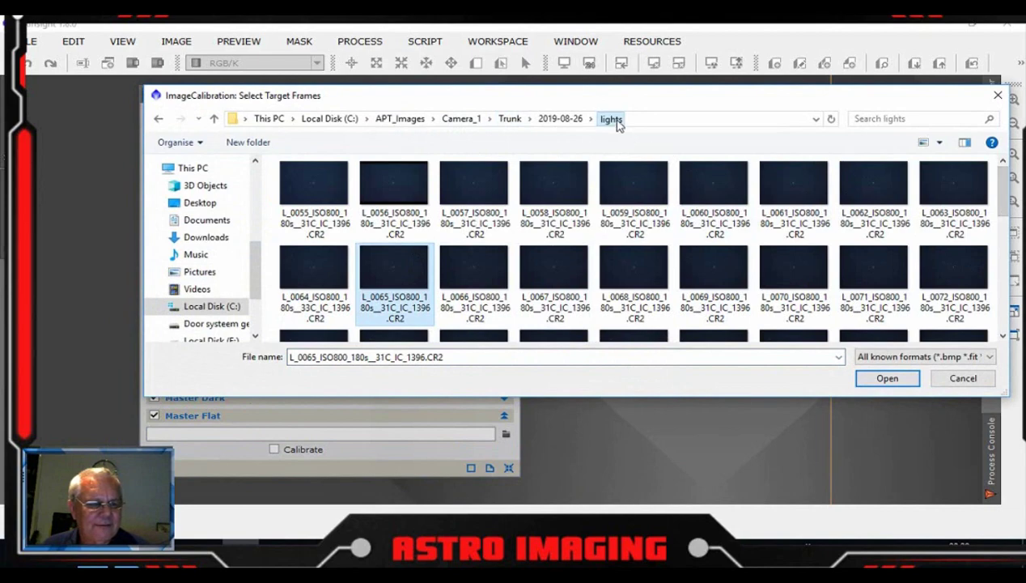
scroll(979, 316, down, 5)
scroll(971, 327, up, 5)
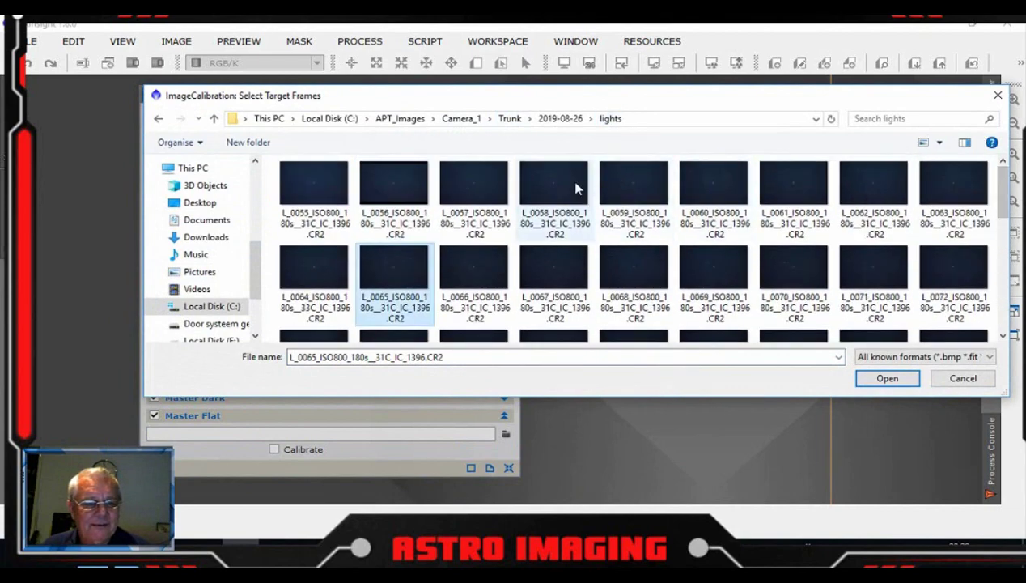
click(576, 188)
key(ctrl+a)
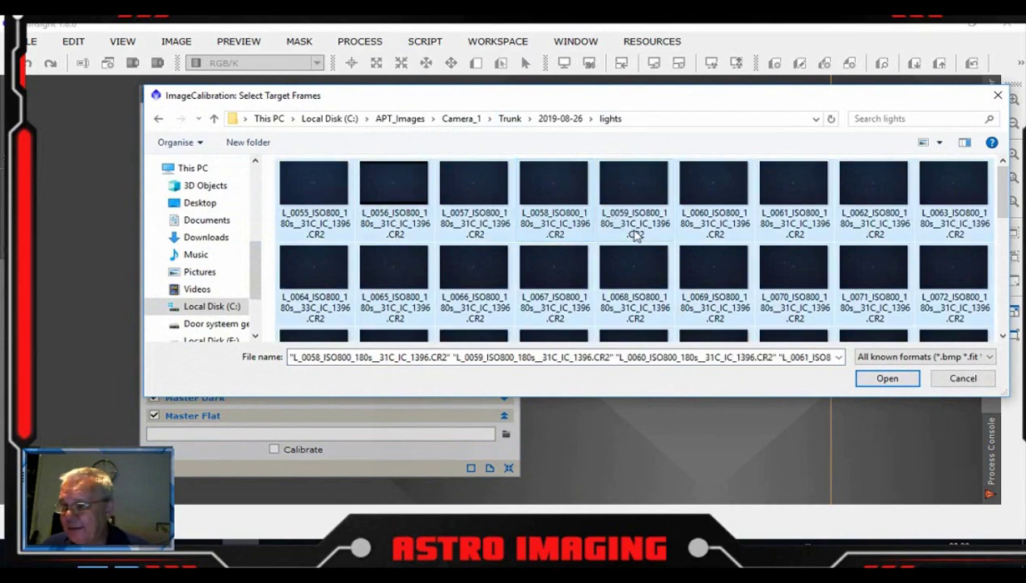
click(897, 379)
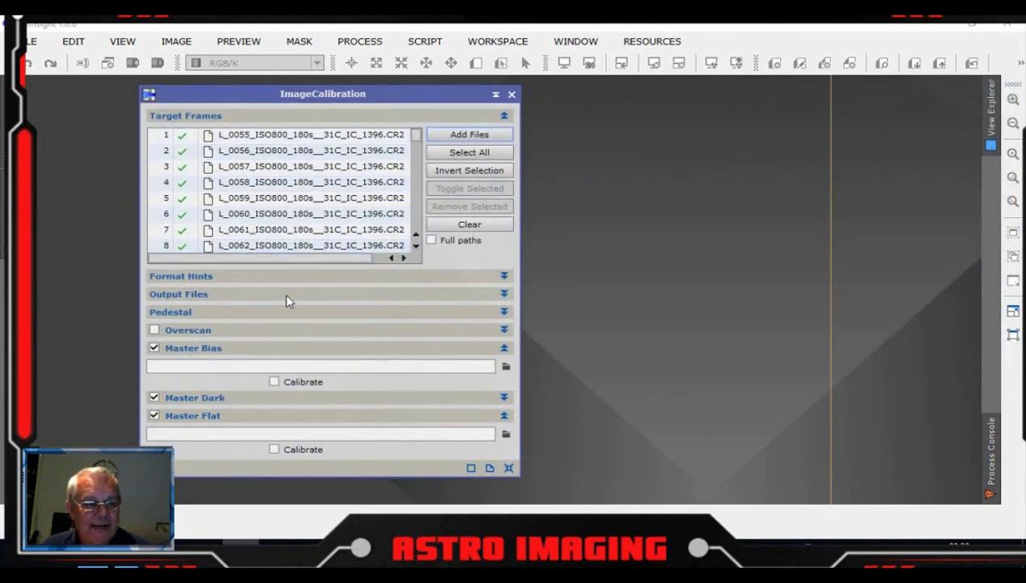
Step: Create a 'cal' folder in 2019-08-26/lights and pick it as the output directory
click(503, 294)
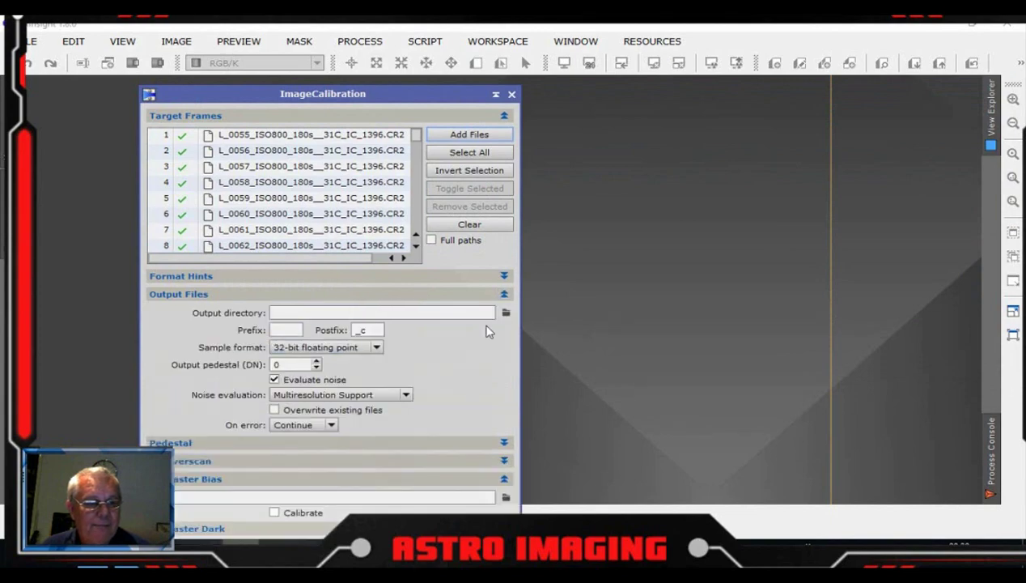
click(507, 312)
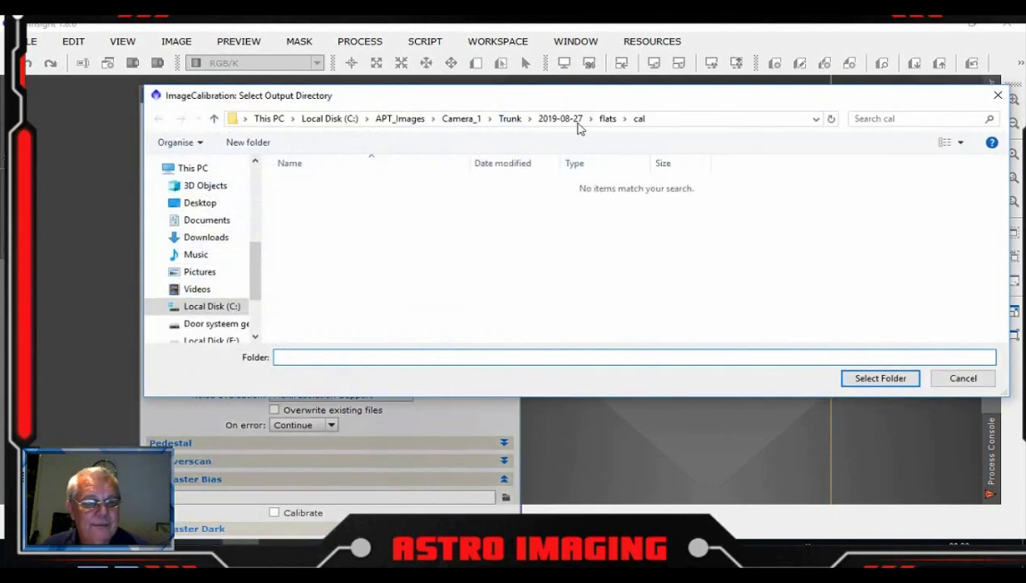
click(571, 121)
click(506, 119)
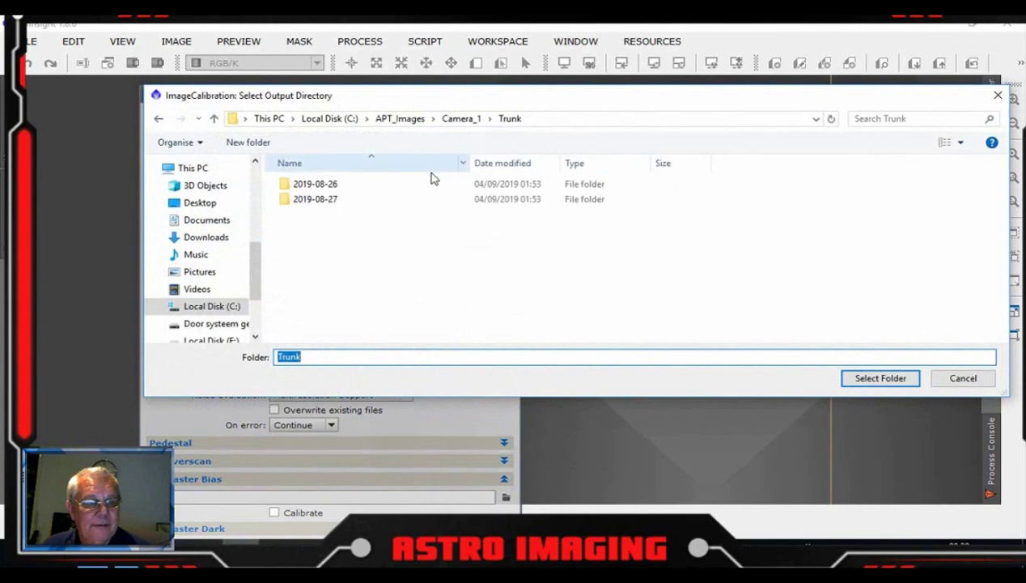
double_click(344, 184)
double_click(318, 200)
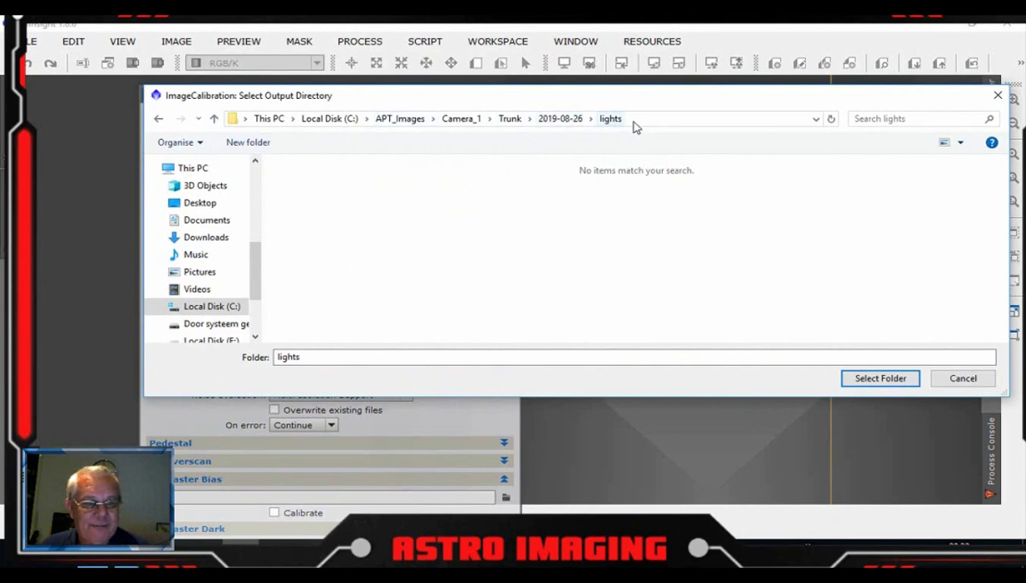
click(248, 142)
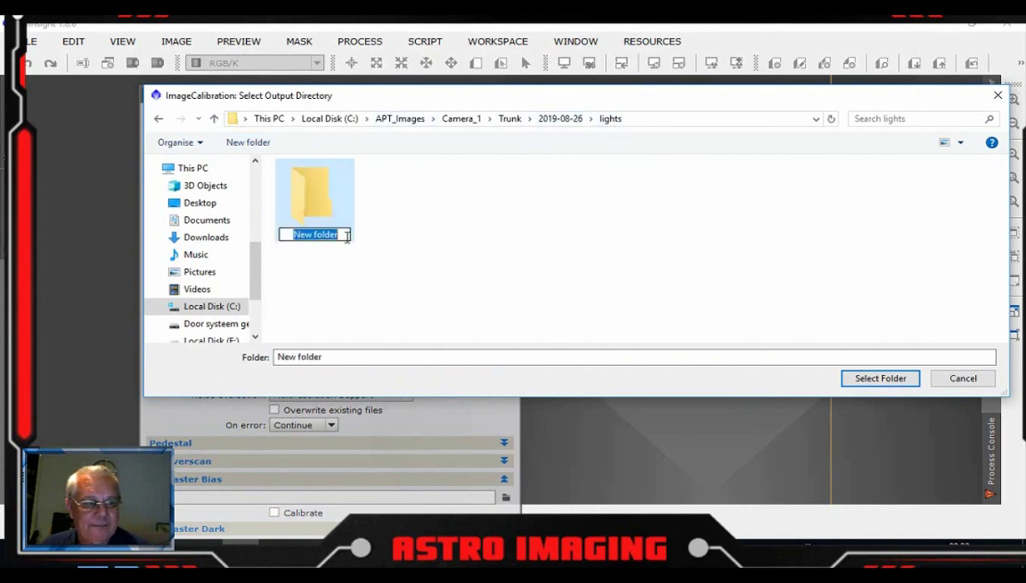
text(cal)
key(Return)
key(Return)
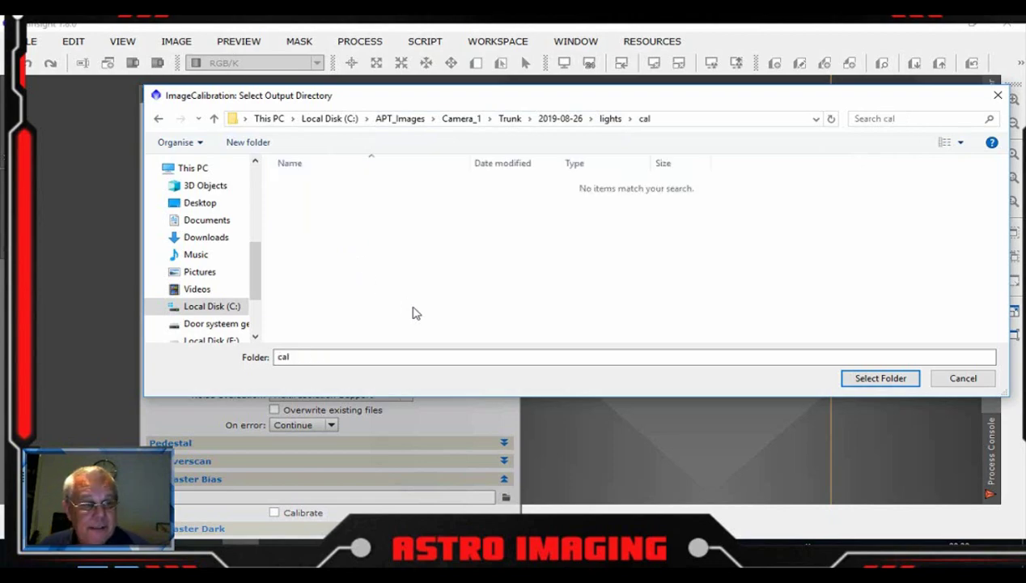
Step: Confirm lights/cal as the output directory and collapse the Target Frames section
click(859, 380)
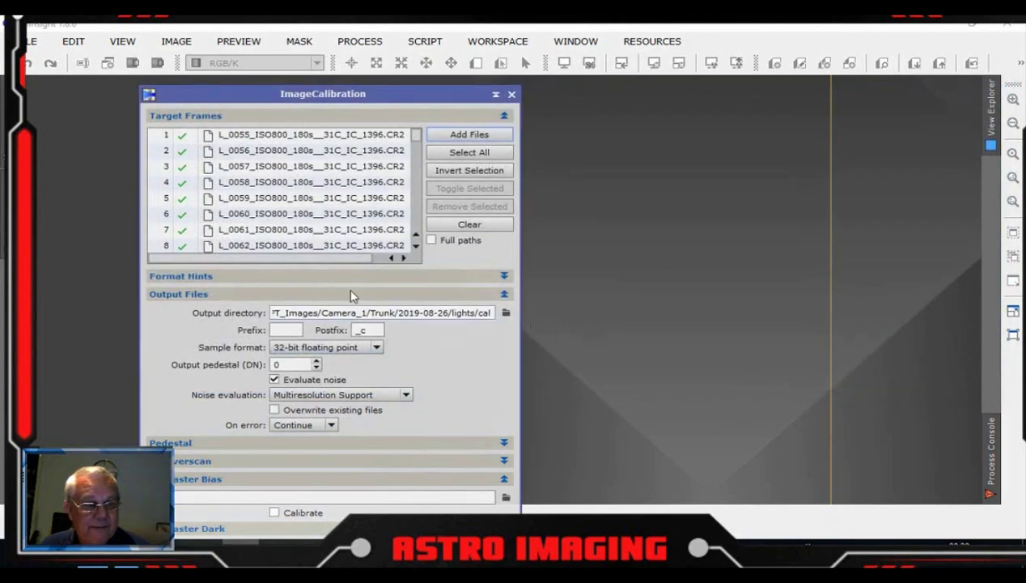
drag(393, 98, 393, 59)
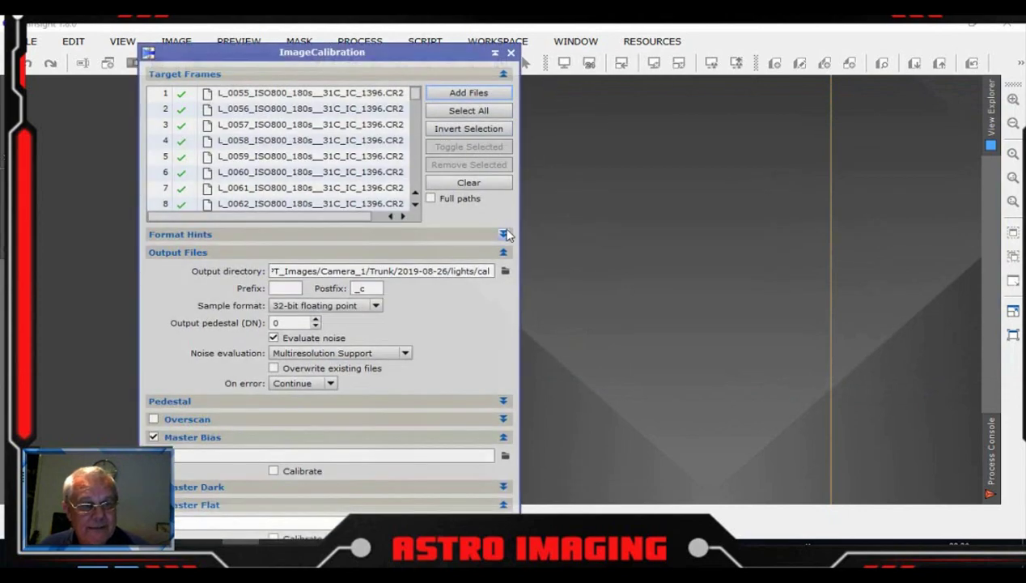
click(503, 74)
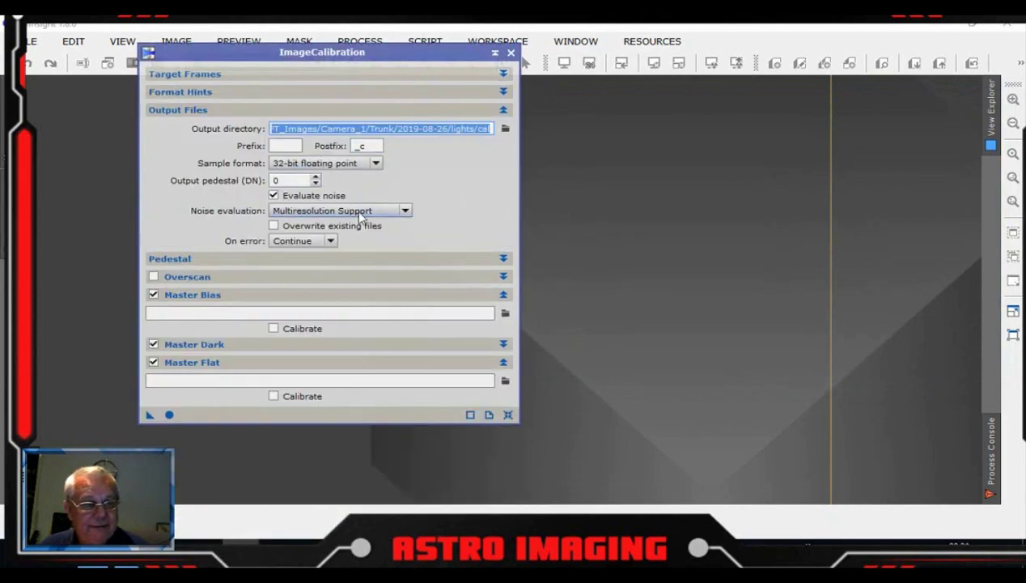
Step: Load Image Processing/masterbias.xisf as master bias and disable Master Dark
click(505, 312)
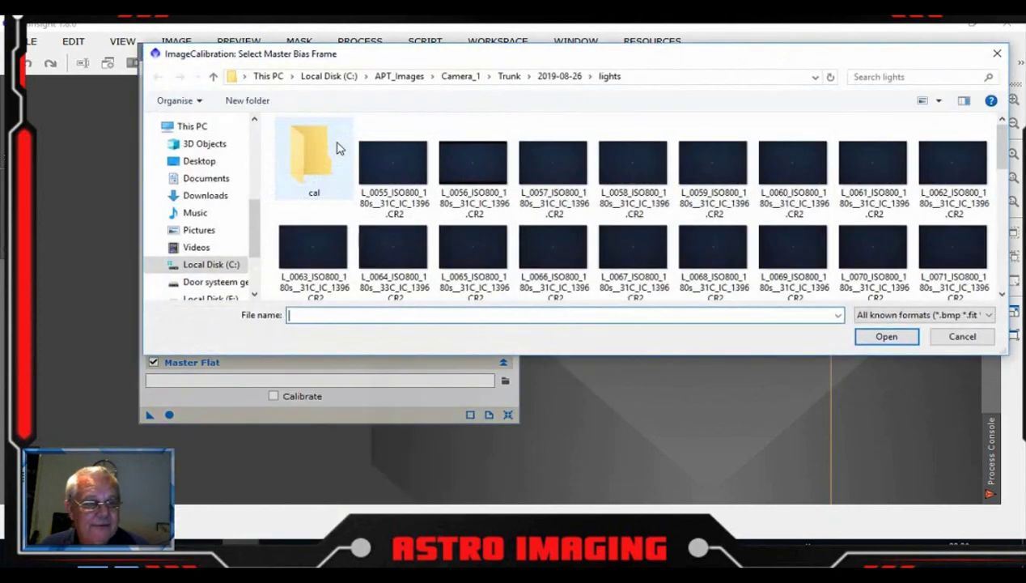
click(396, 77)
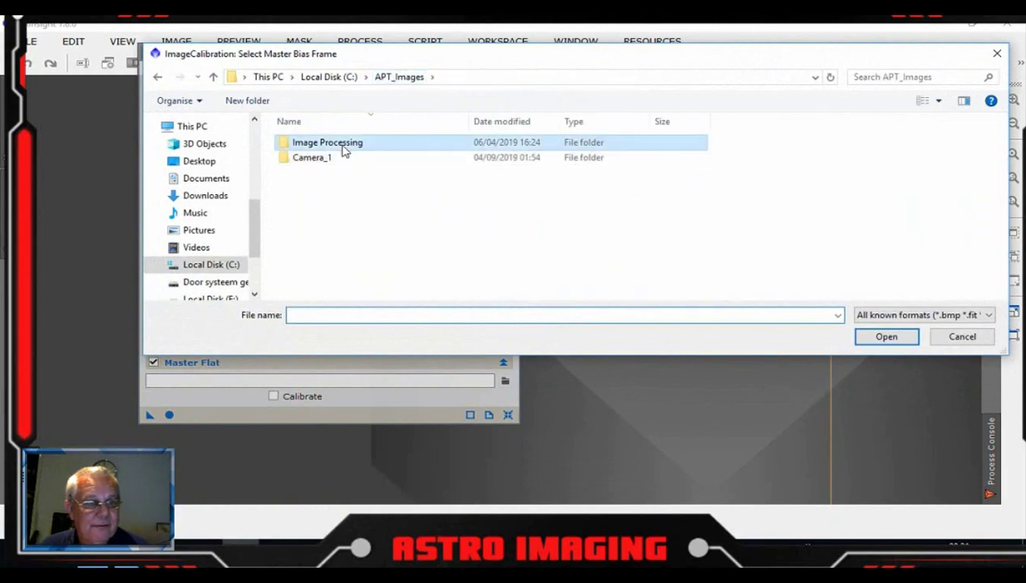
double_click(343, 150)
double_click(338, 190)
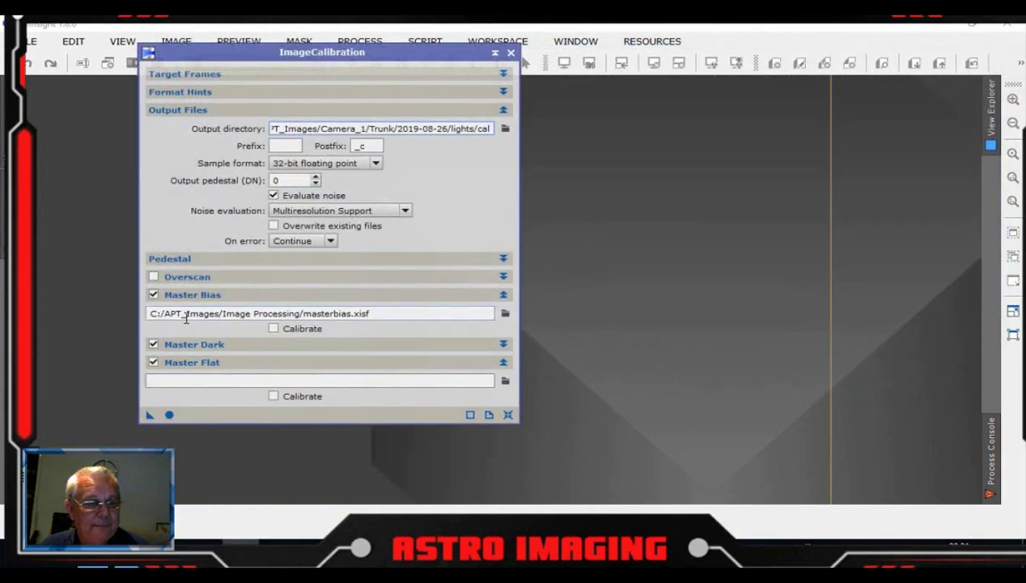
click(153, 344)
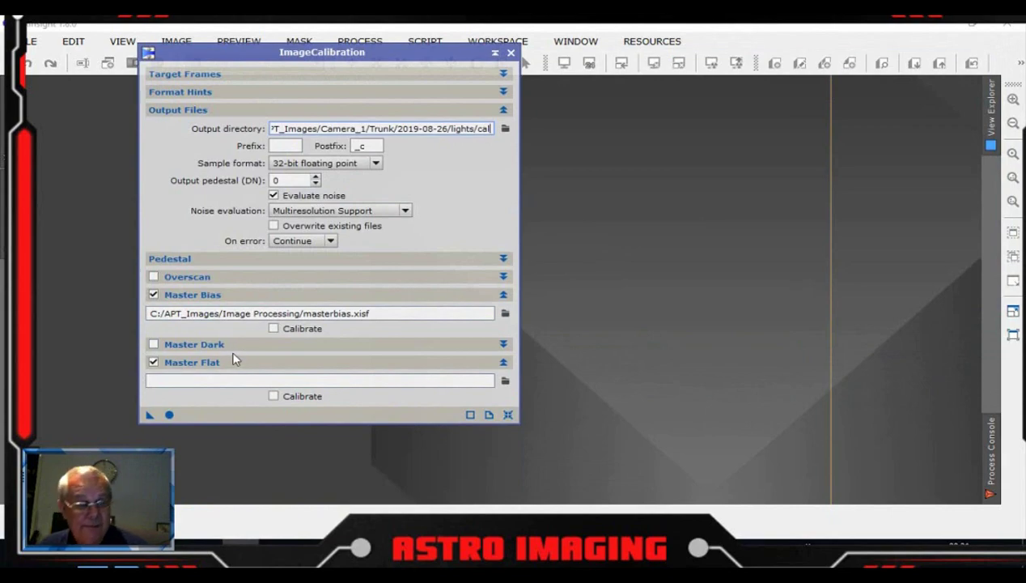
click(503, 295)
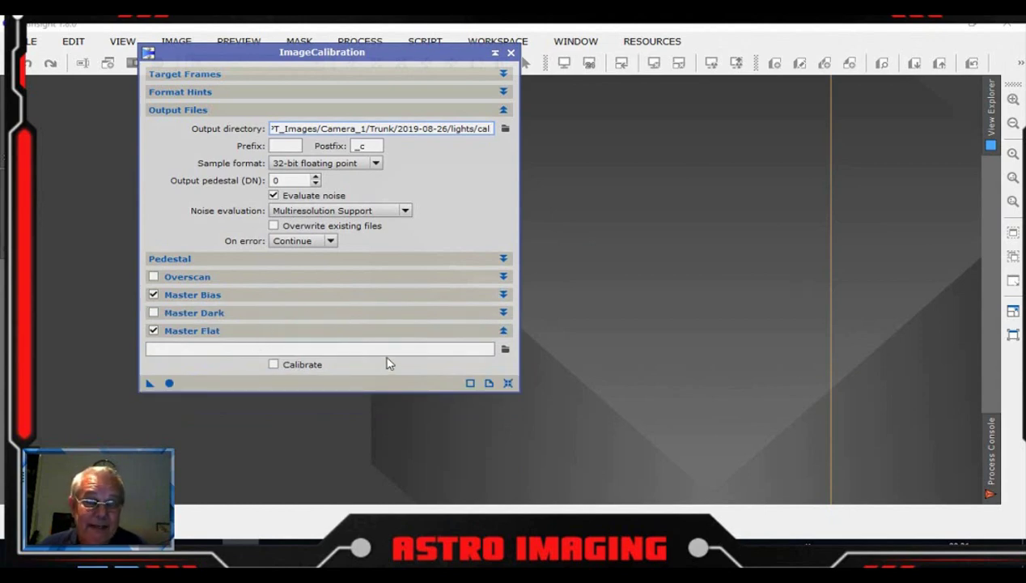
Step: Start picking a master flat file, then cancel the file dialog
click(505, 349)
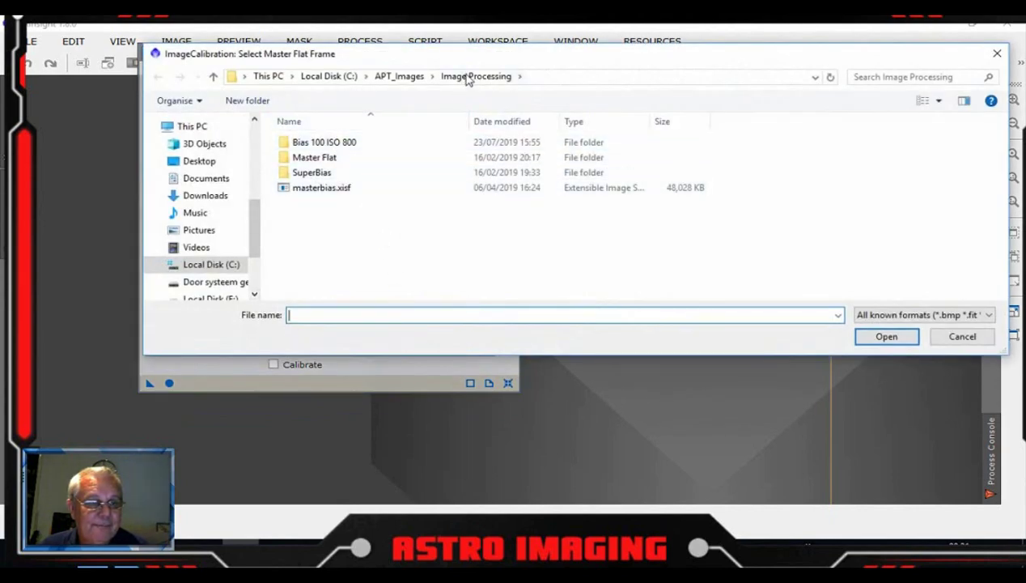
click(409, 81)
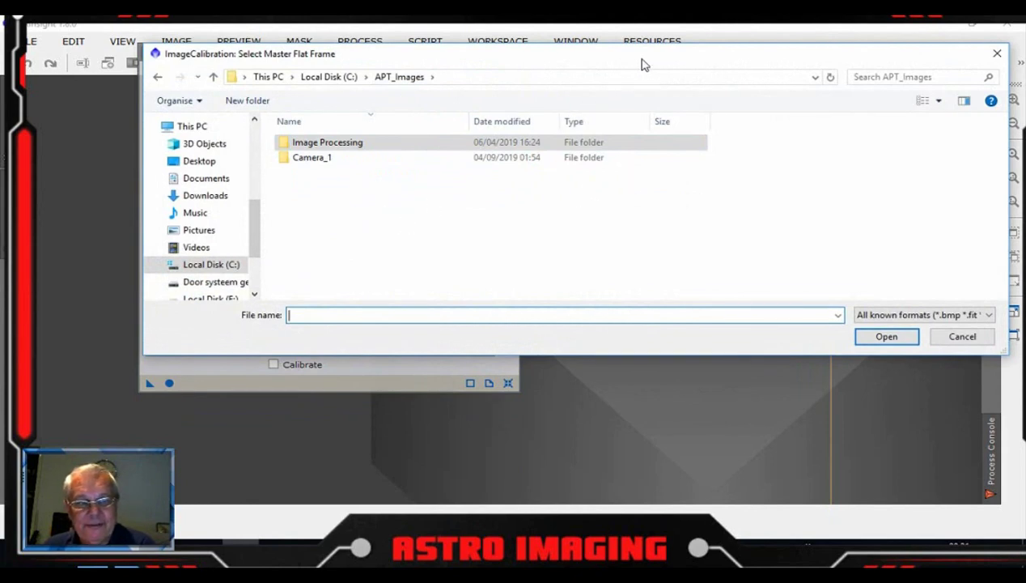
drag(641, 64, 632, 64)
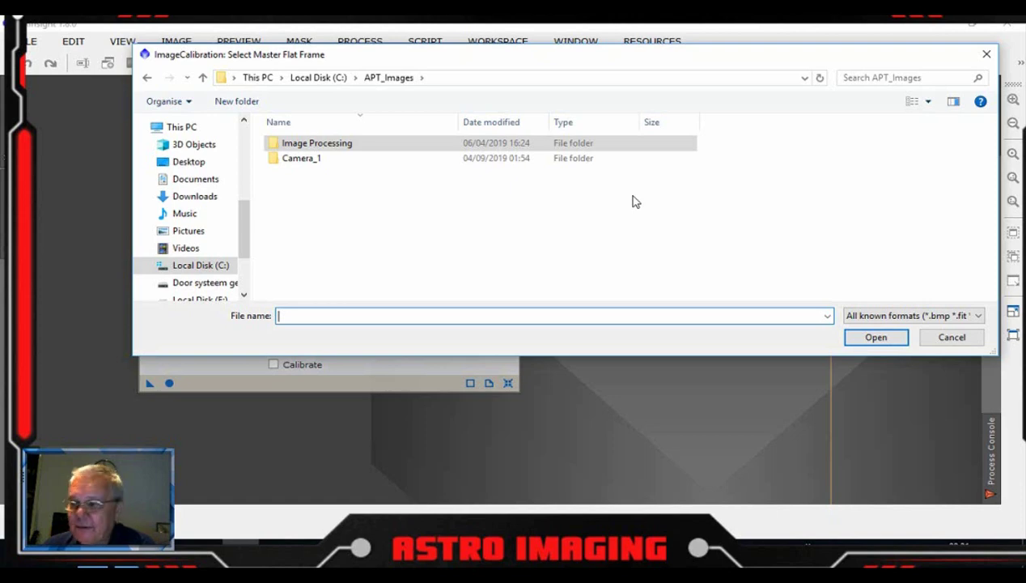
key(Escape)
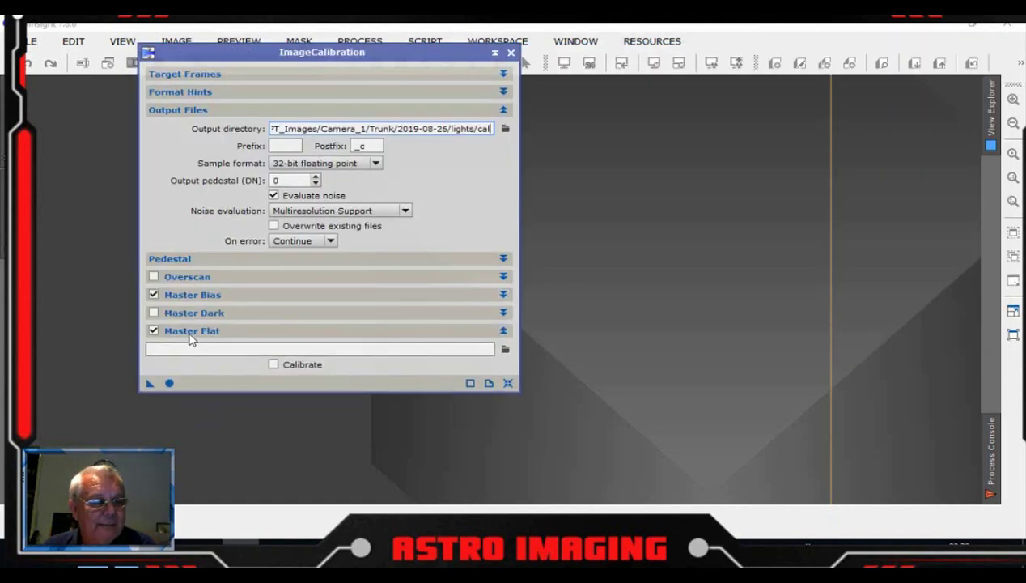
Step: Load masterflat.xisf from Camera_1/Trunk/2019-08-26/flats as the master flat
click(507, 350)
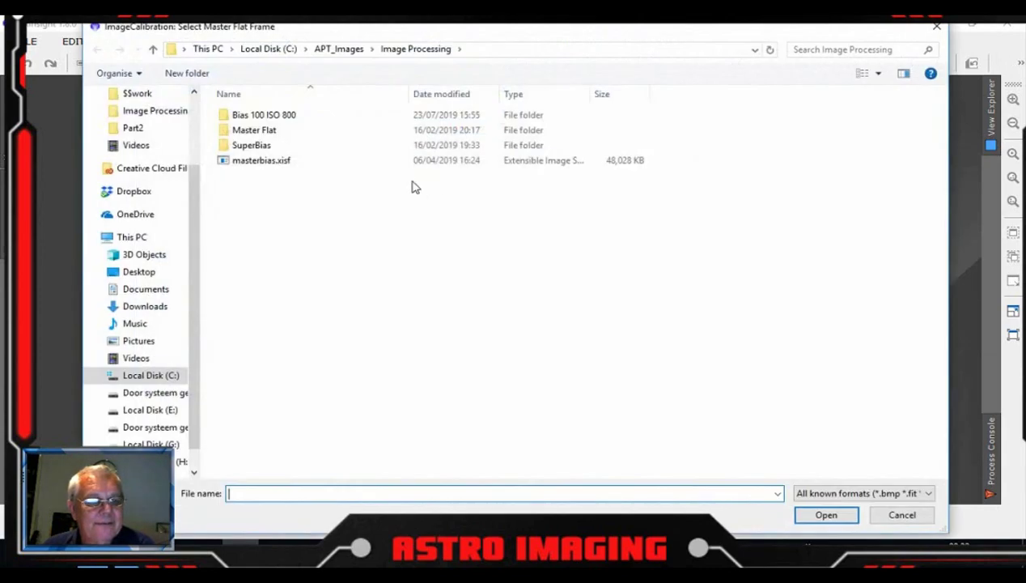
click(341, 50)
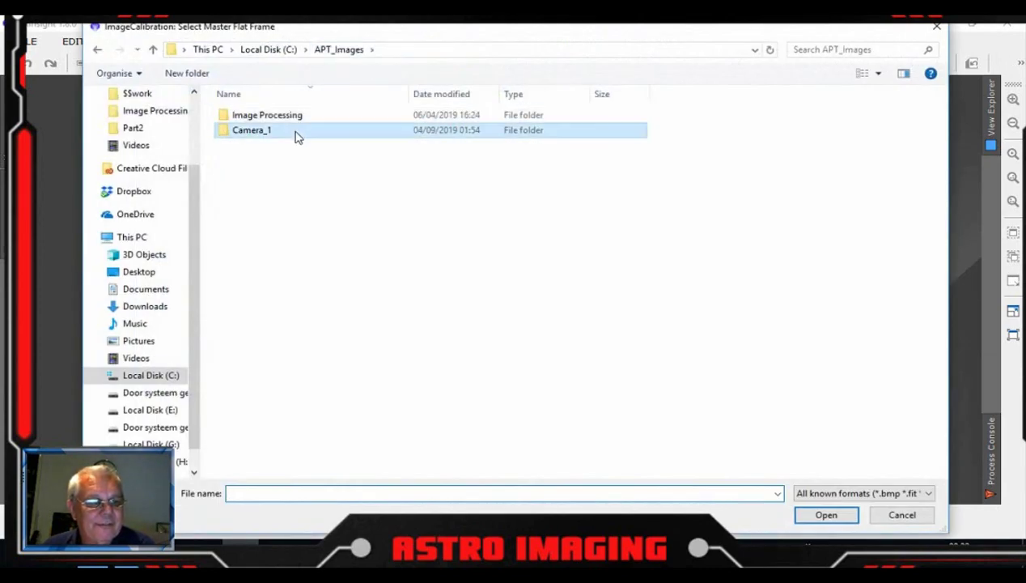
double_click(296, 135)
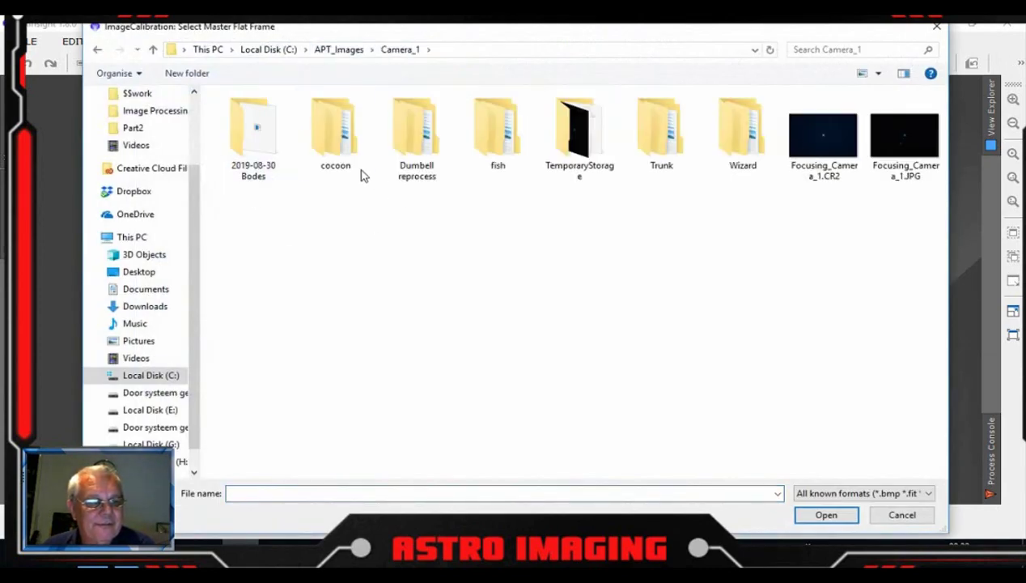
double_click(673, 144)
double_click(281, 122)
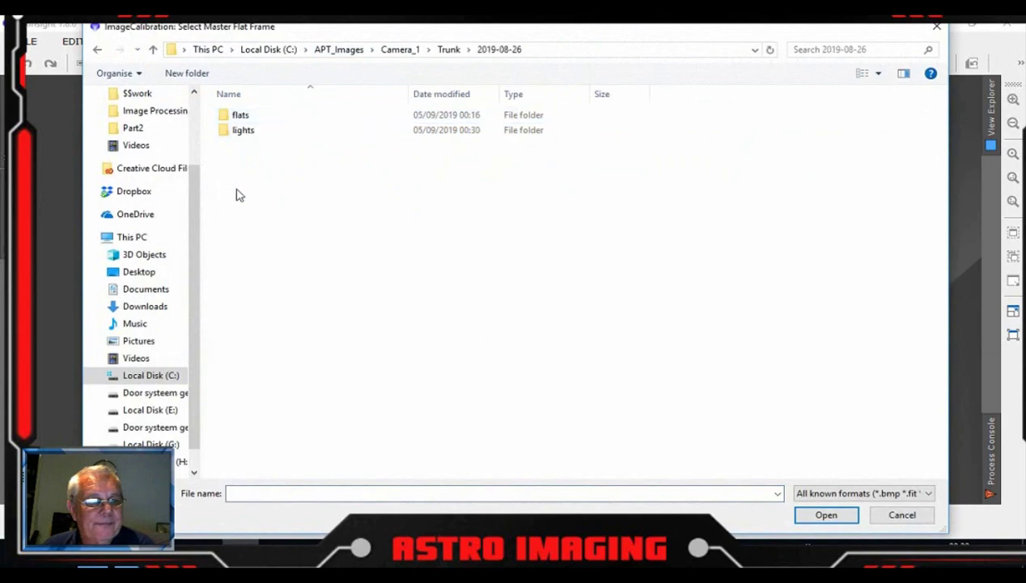
click(283, 119)
double_click(277, 117)
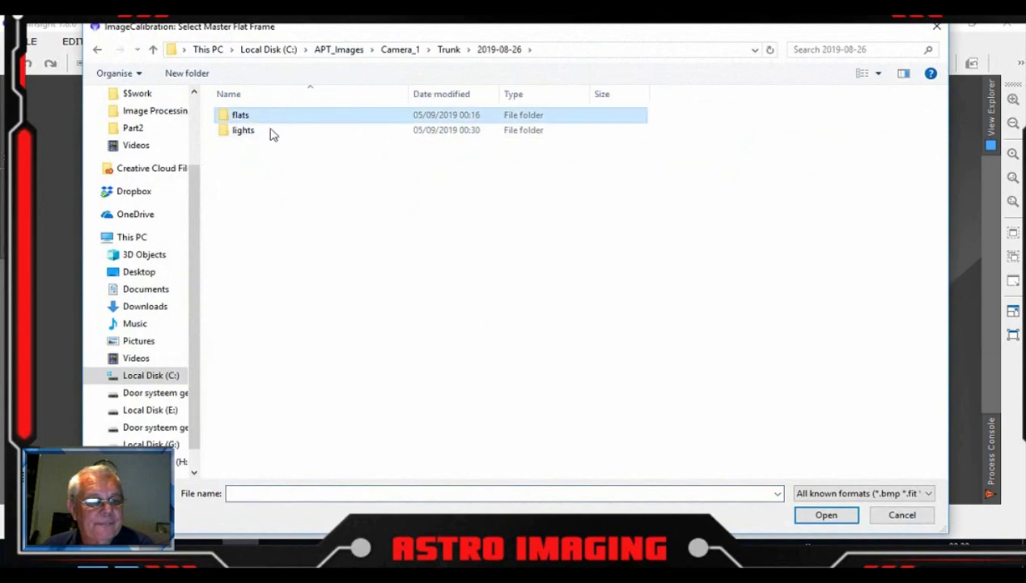
scroll(939, 180, down, 5)
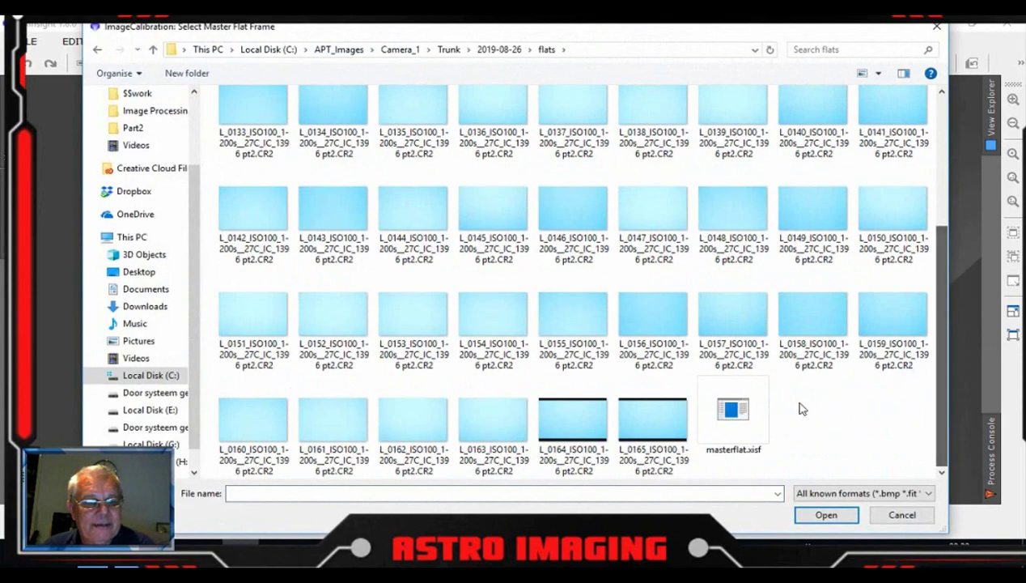
click(751, 426)
double_click(743, 419)
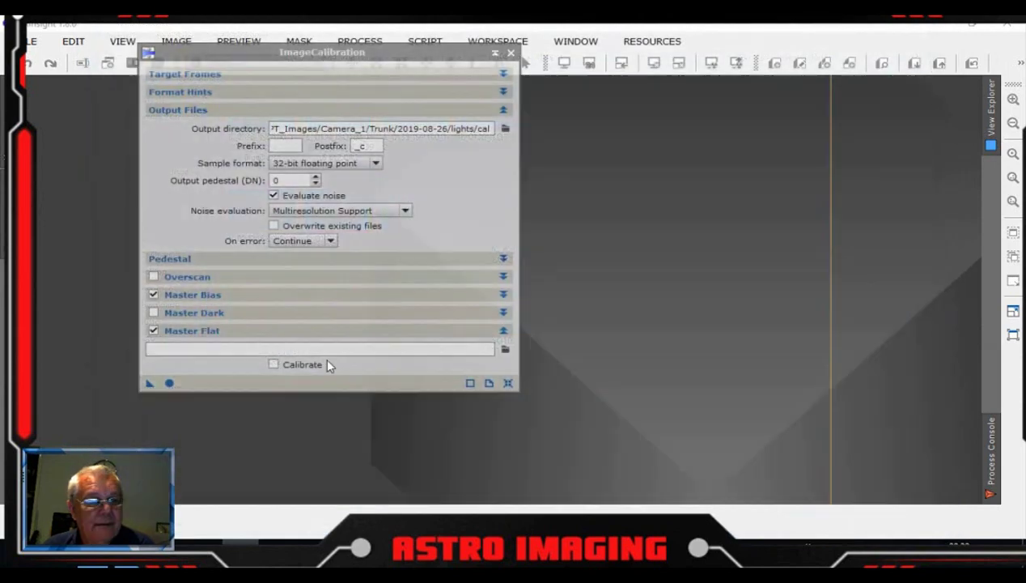
Step: Collapse the ImageCalibration sections for the 60-frame run and bring up the 2019-08-27 lights folder
click(503, 111)
click(504, 199)
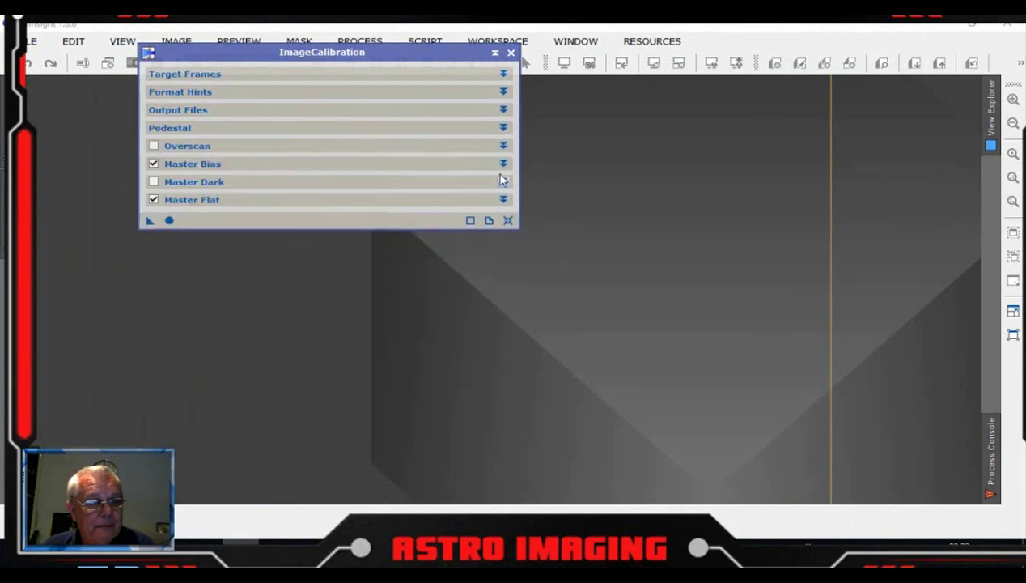
drag(408, 52, 293, 77)
click(388, 129)
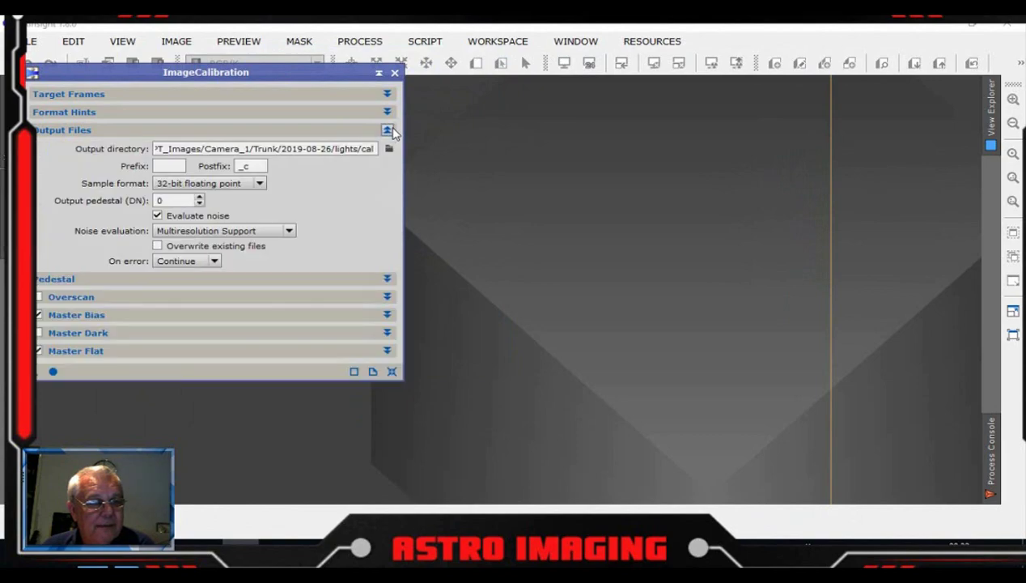
click(388, 129)
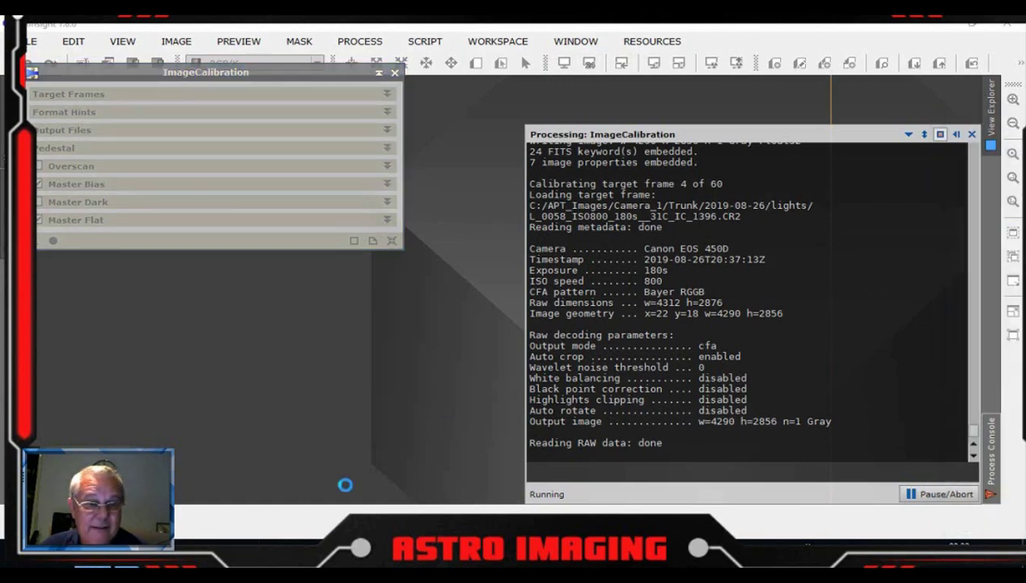
key(alt+Tab)
drag(820, 126, 591, 114)
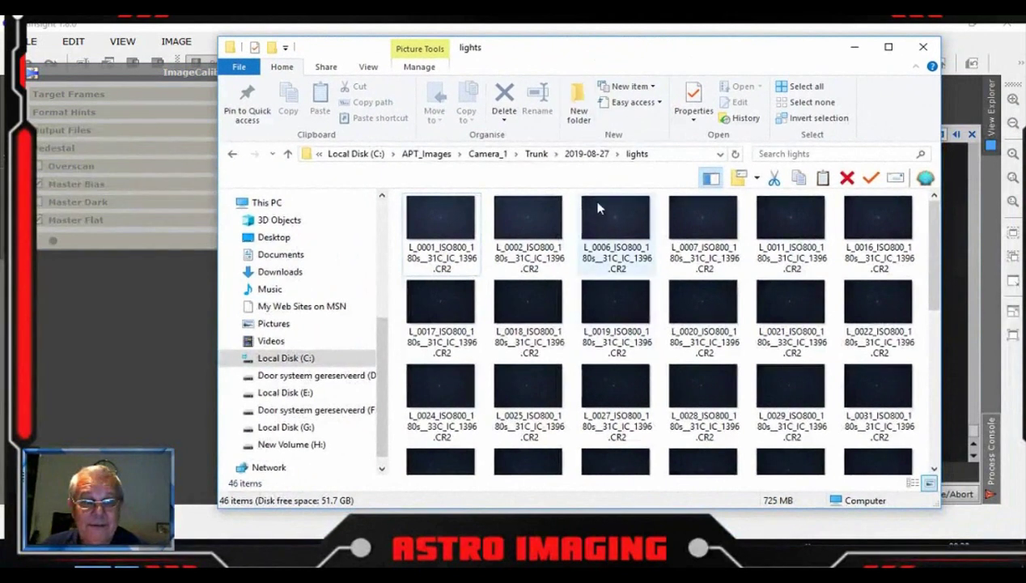
Step: Move the Explorer window aside and return to PixInsight while calibration continues
drag(789, 55, 1025, 73)
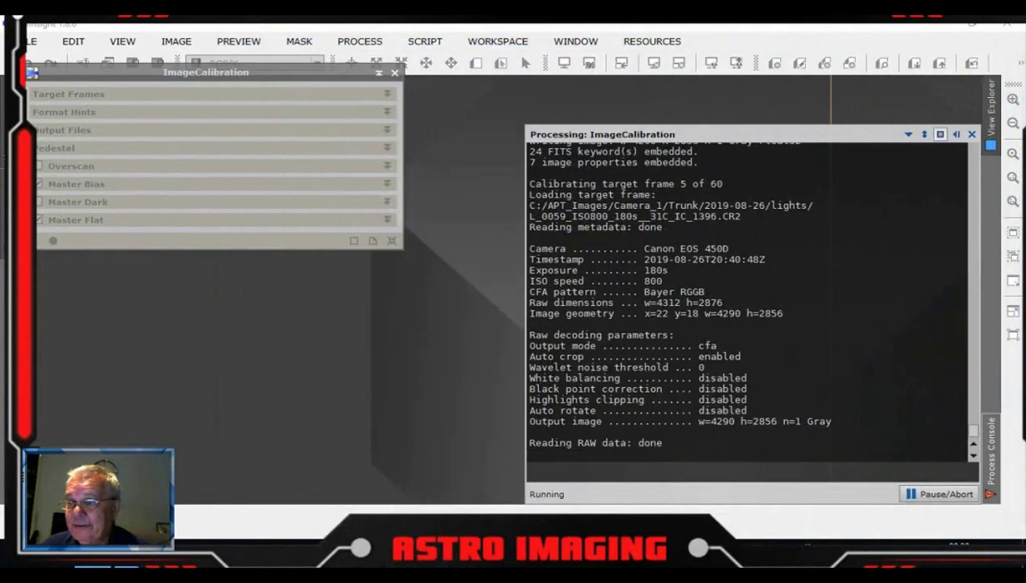
click(629, 475)
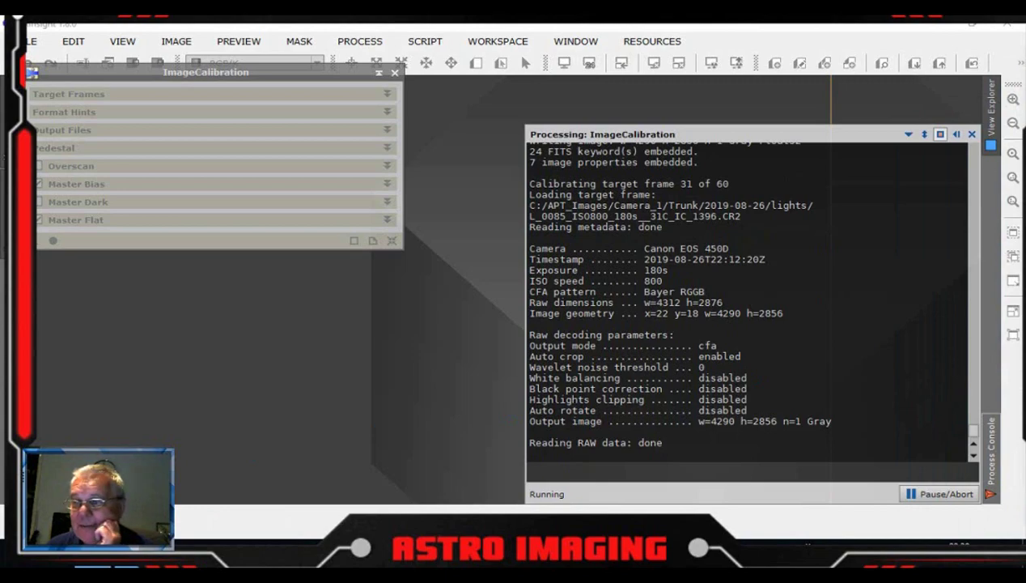
Step: Bring Explorer back, go up to the Trunk folder, and shift the window aside
drag(1021, 30, 318, 44)
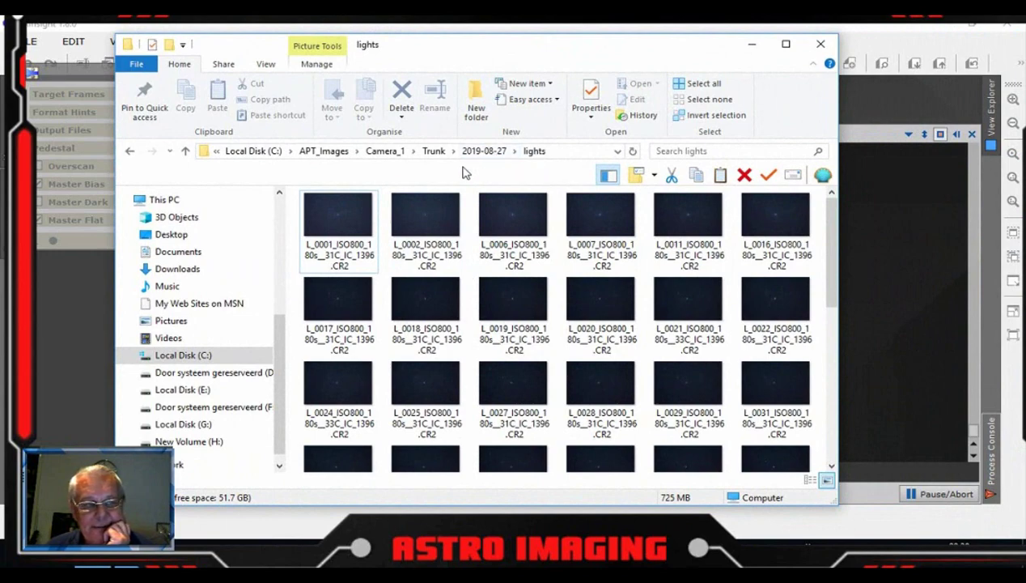
click(434, 151)
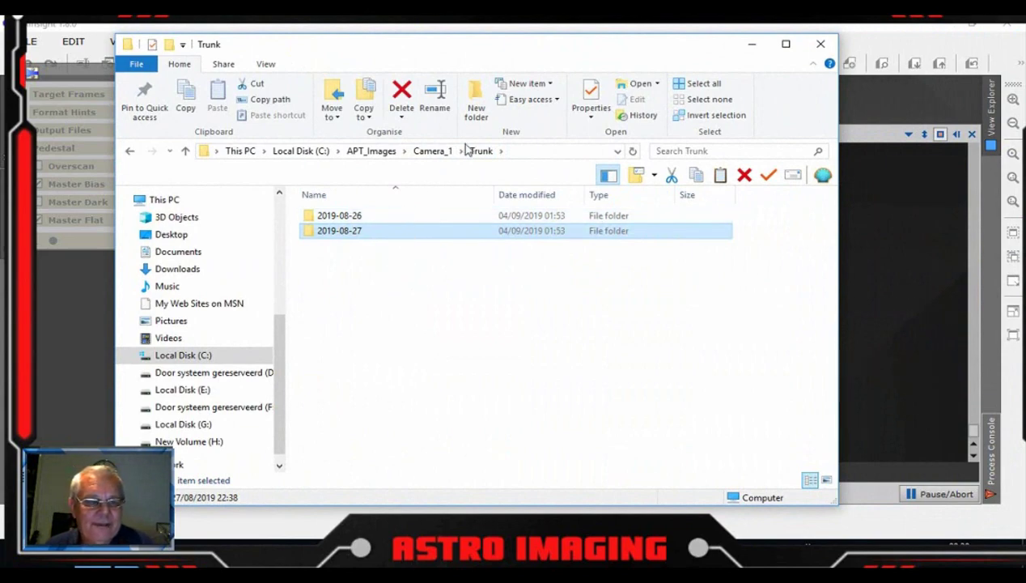
drag(566, 58, 651, 55)
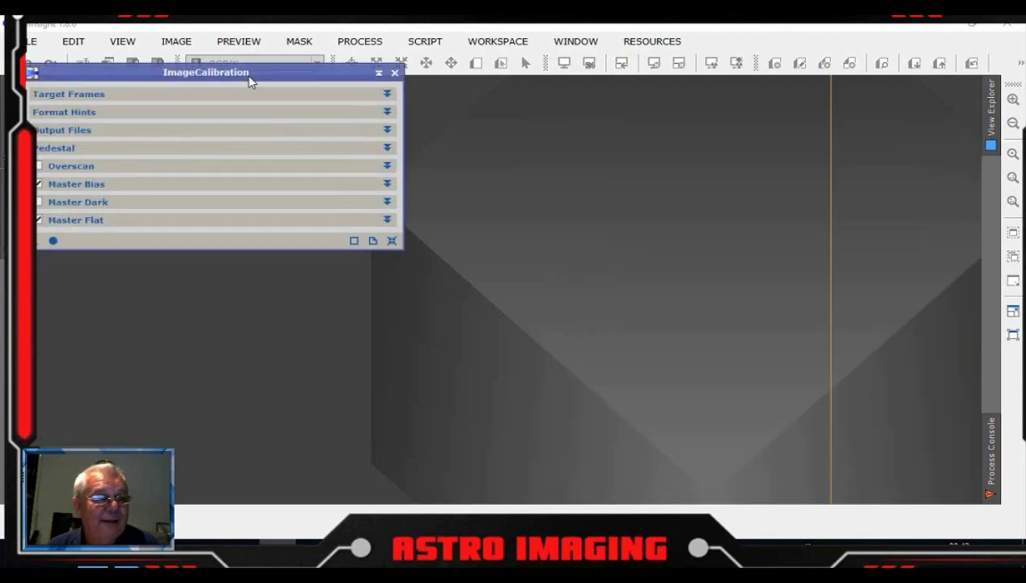
Step: Move the ImageCalibration window down slightly once all 60 frames are calibrated
drag(245, 75, 248, 110)
Step: Close ImageCalibration and open the calibrated L_0058 frame from 2019-08-26/lights/cal
click(397, 109)
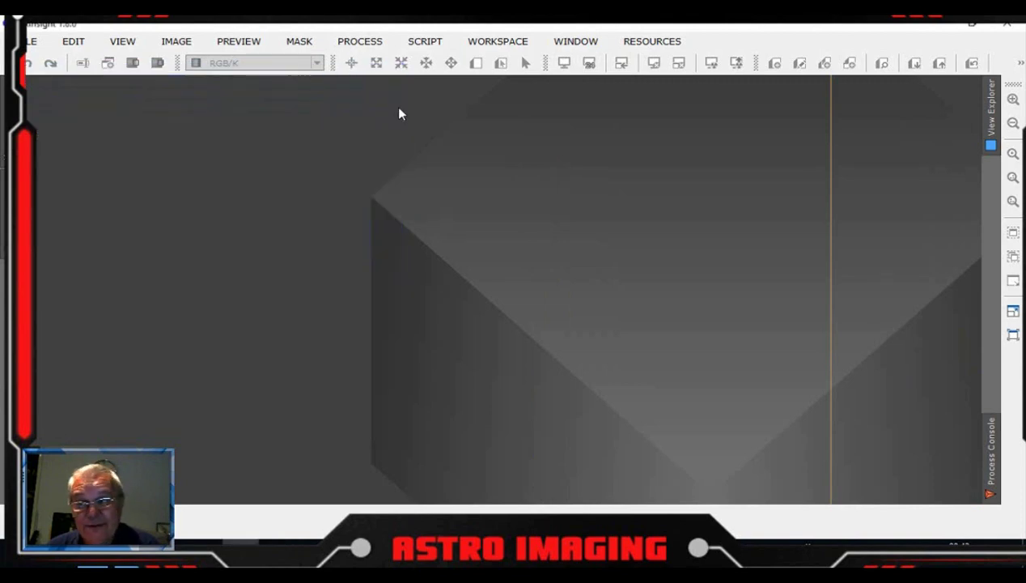
double_click(451, 185)
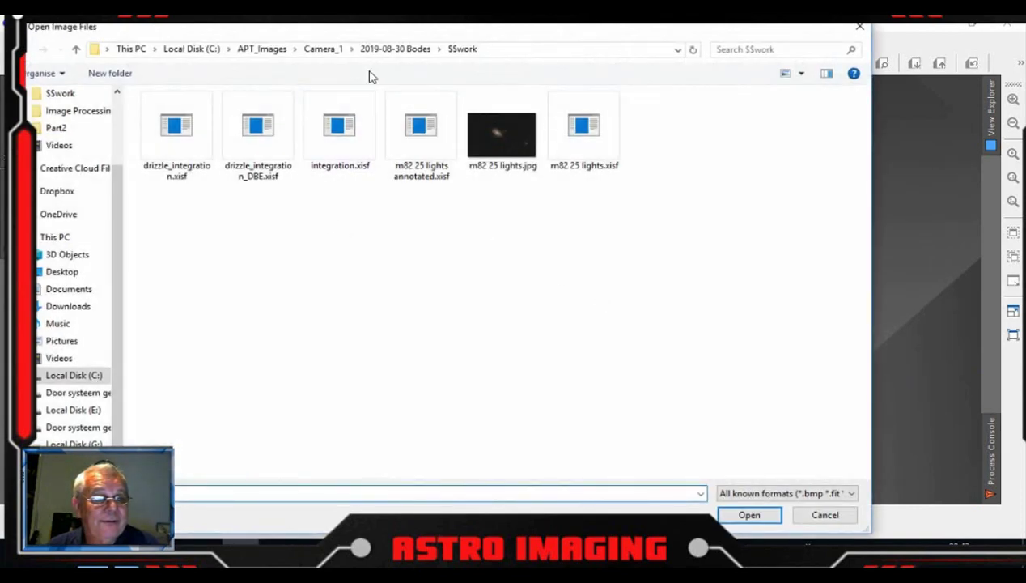
click(320, 49)
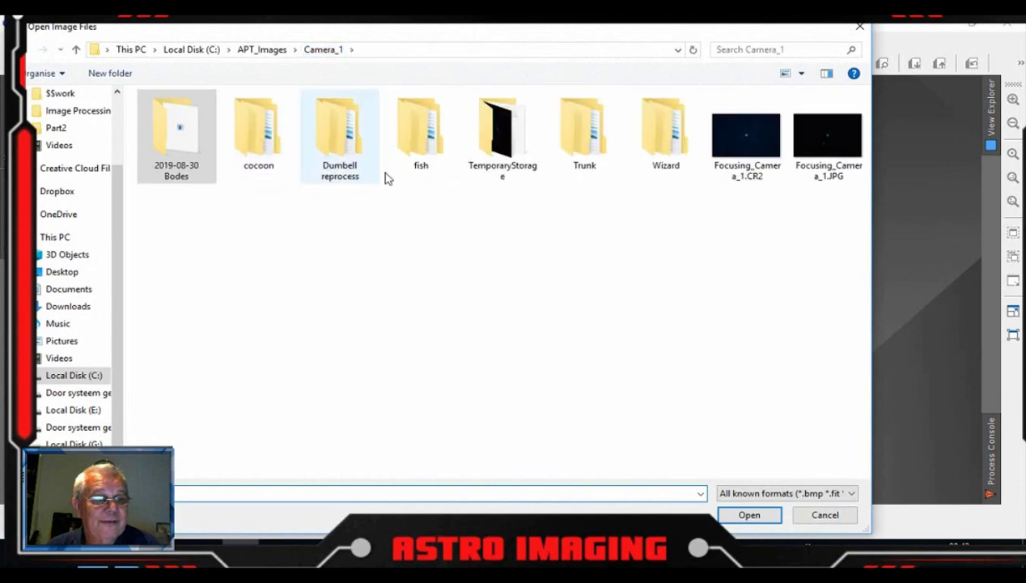
double_click(601, 154)
double_click(203, 116)
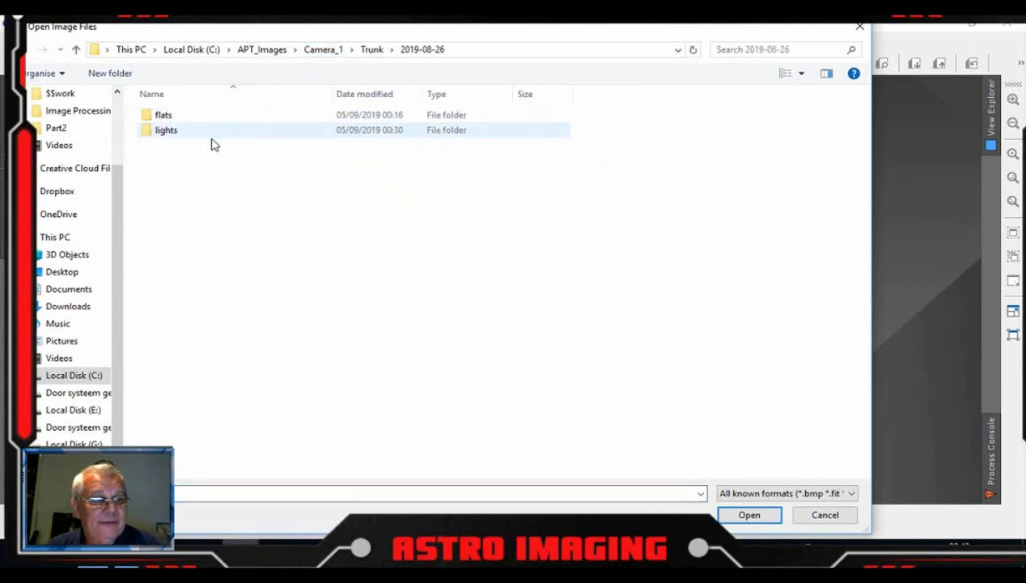
double_click(183, 132)
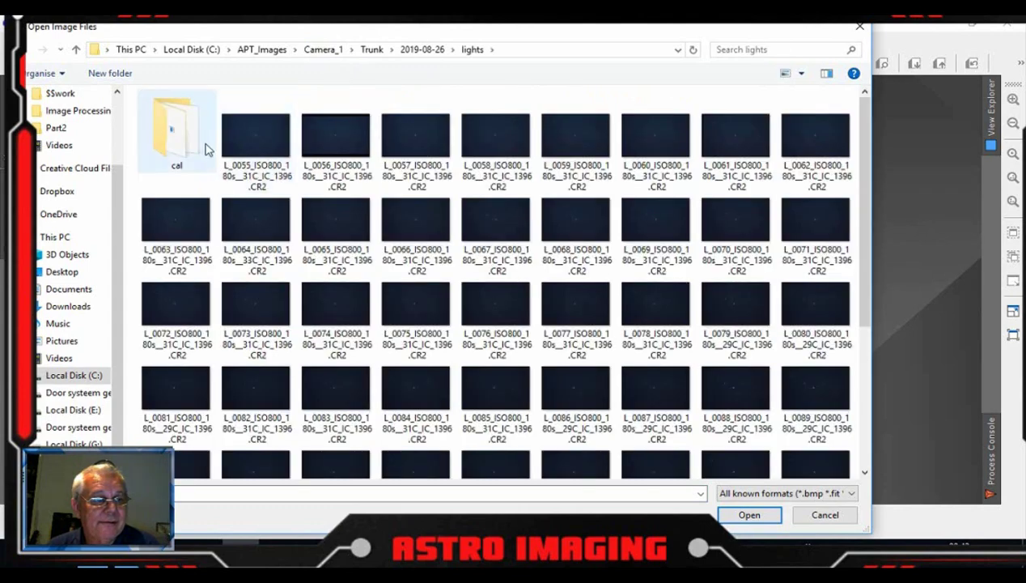
double_click(204, 147)
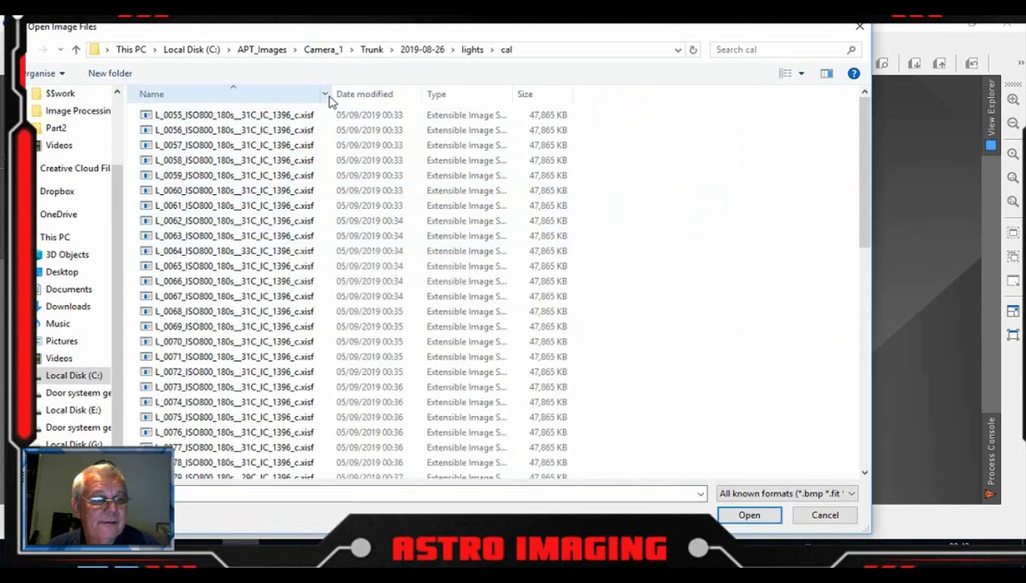
double_click(264, 168)
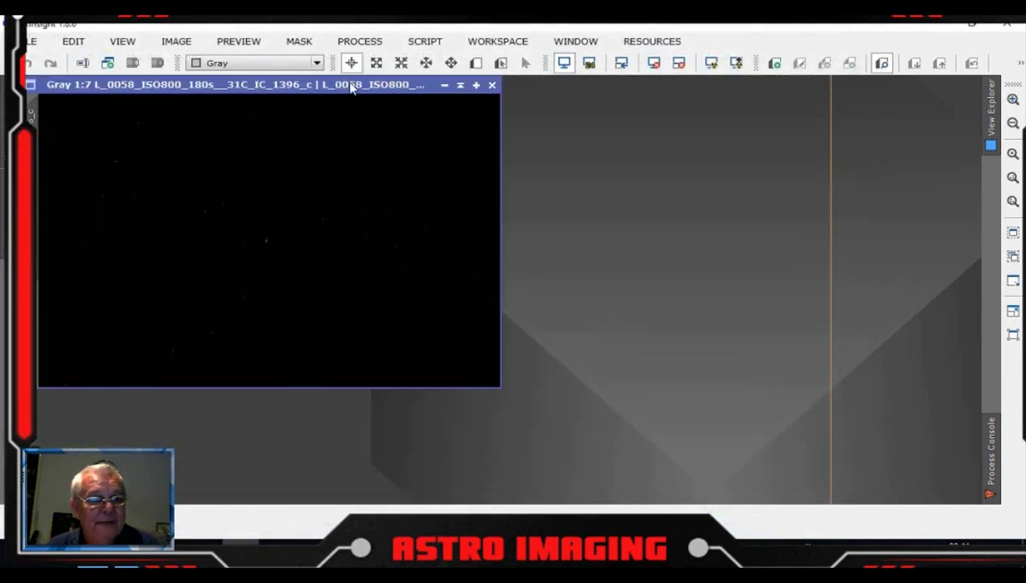
Step: Center the L_0058 frame, apply an automatic screen stretch, and zoom to inspect its star field
drag(350, 87, 578, 138)
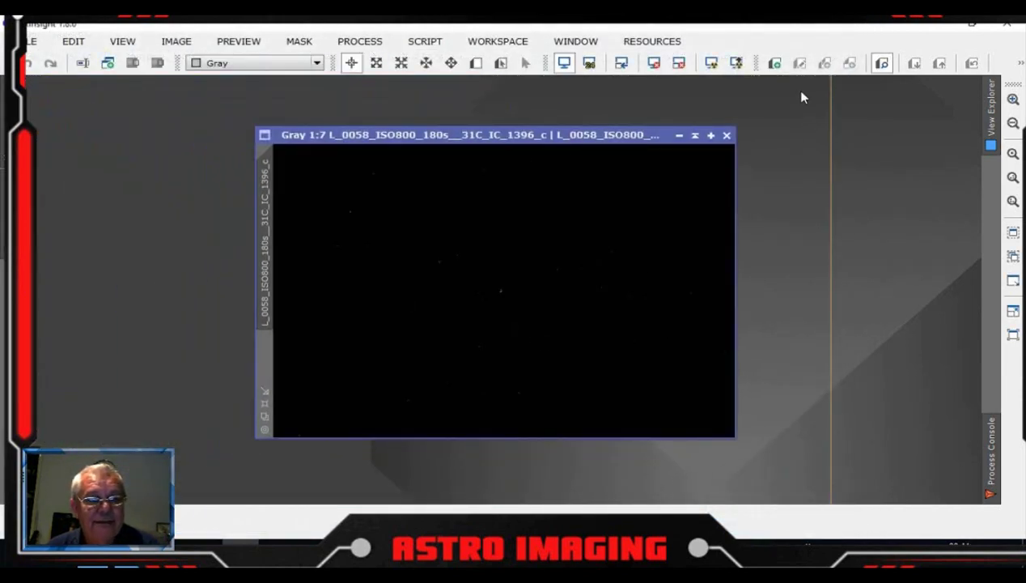
click(711, 62)
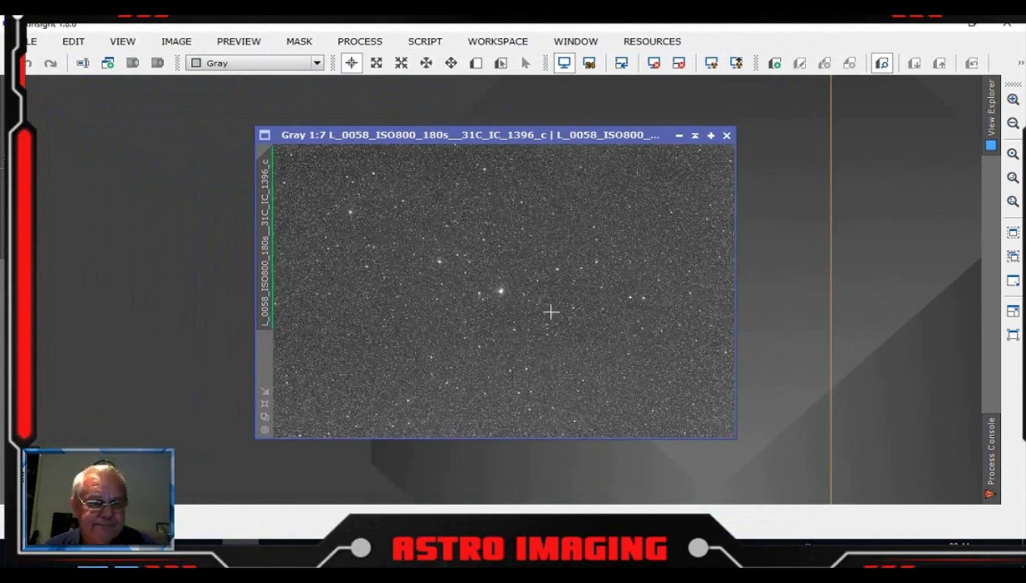
scroll(550, 309, up, 7)
scroll(549, 310, up, 1)
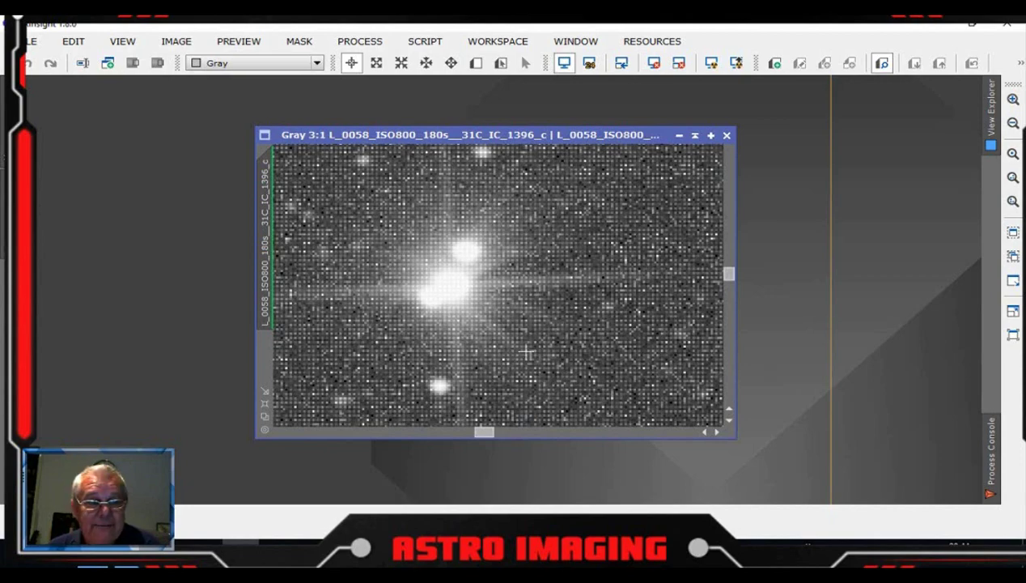
scroll(505, 275, down, 3)
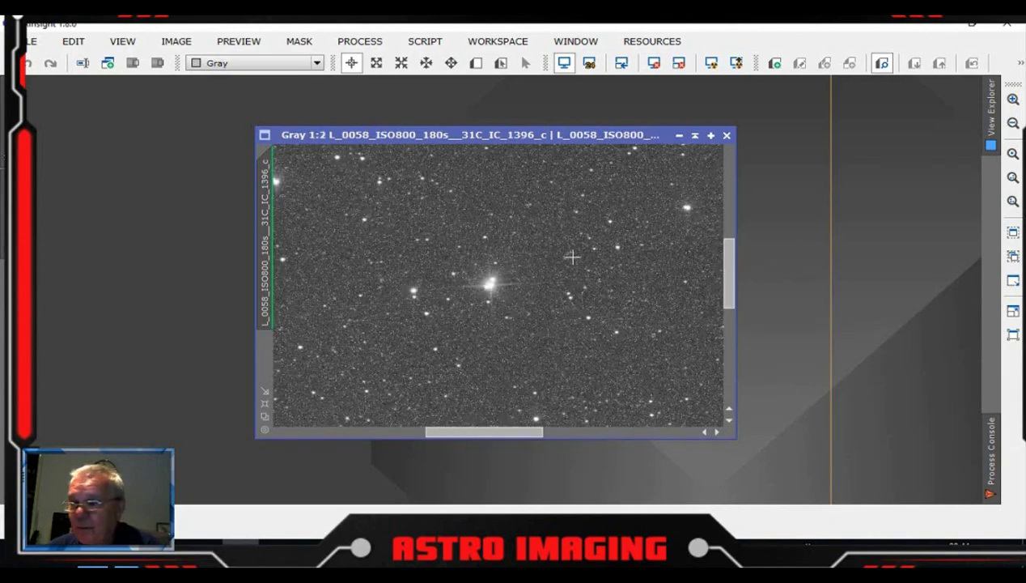
scroll(527, 217, up, 6)
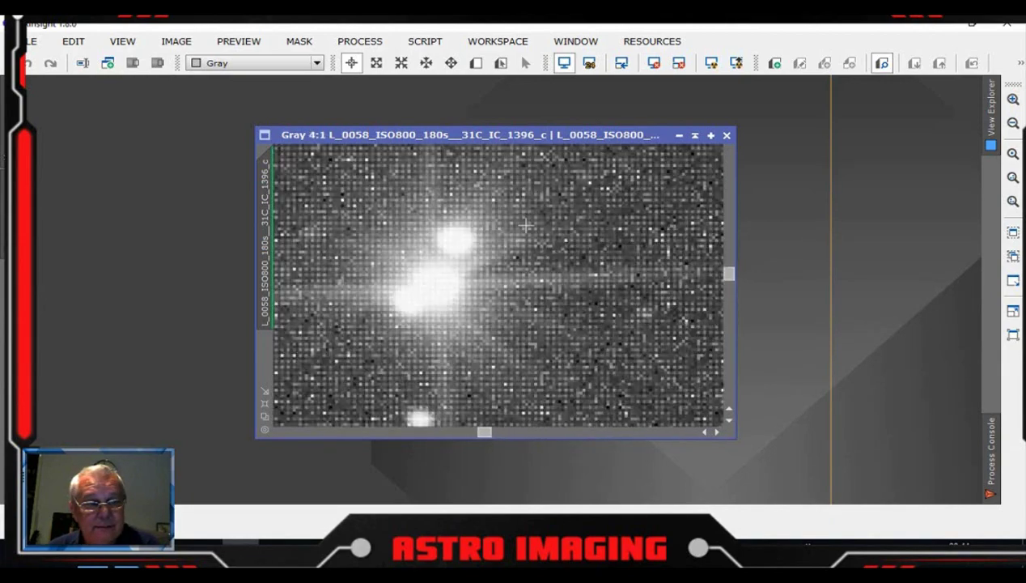
scroll(581, 254, up, 1)
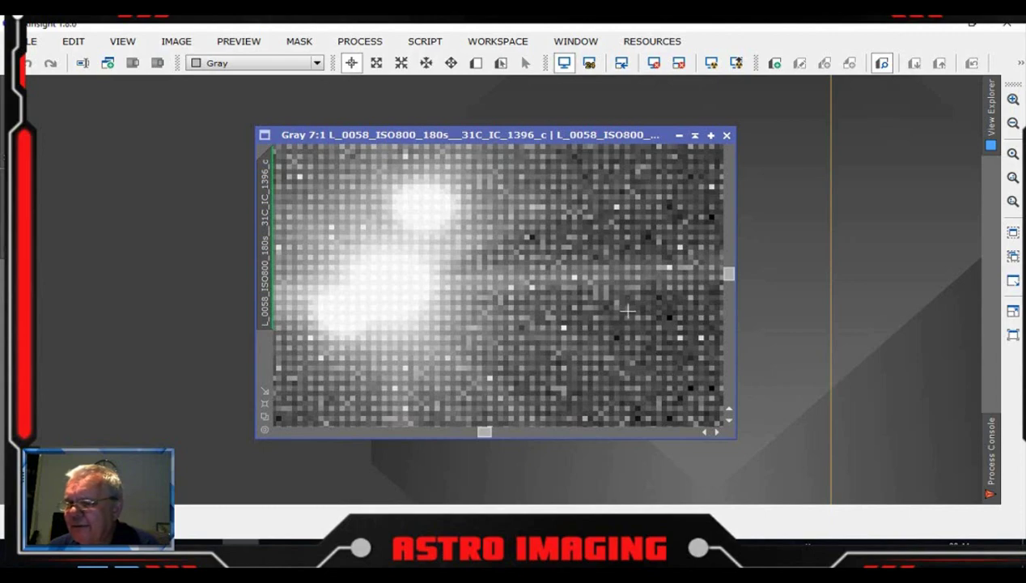
scroll(546, 310, down, 8)
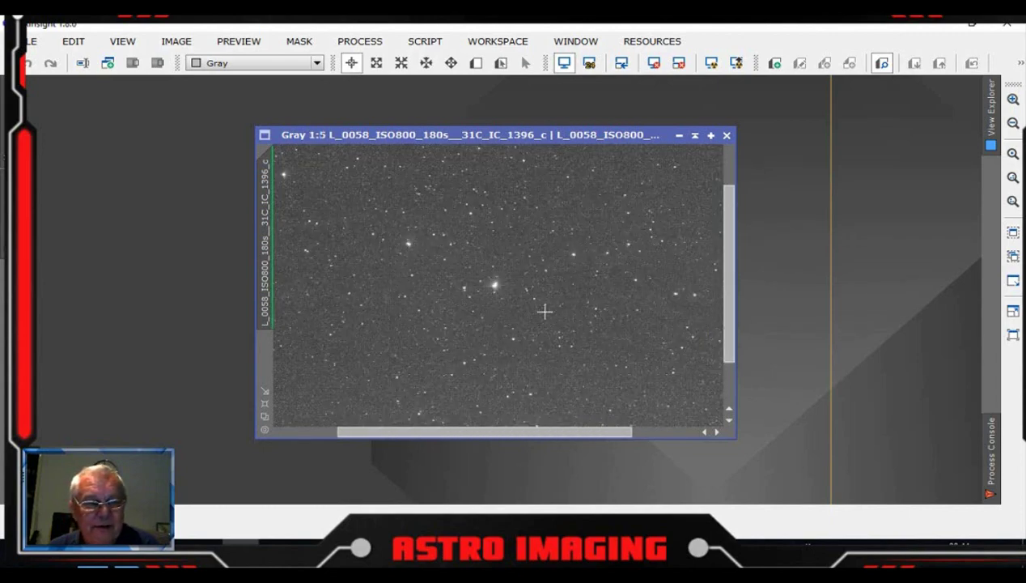
scroll(546, 311, down, 5)
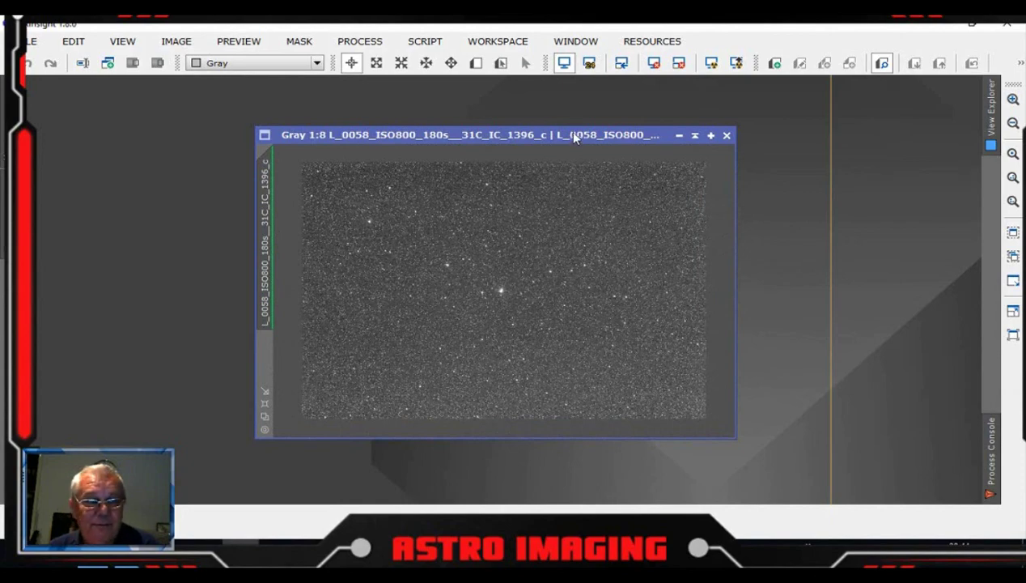
drag(574, 133, 554, 130)
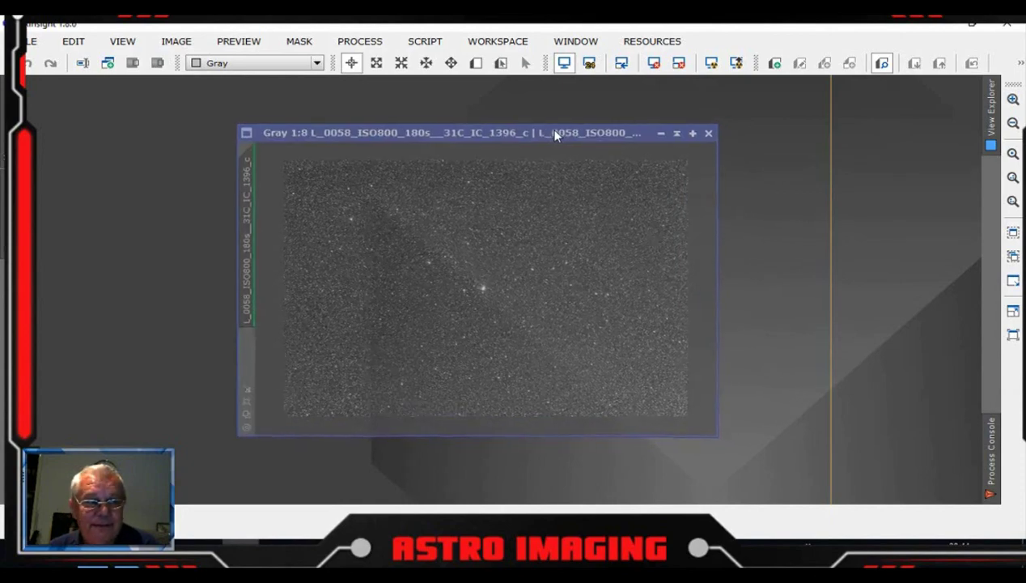
Step: Close the L_0058 frame and open CosmeticCorrection from All Processes
click(707, 134)
click(359, 41)
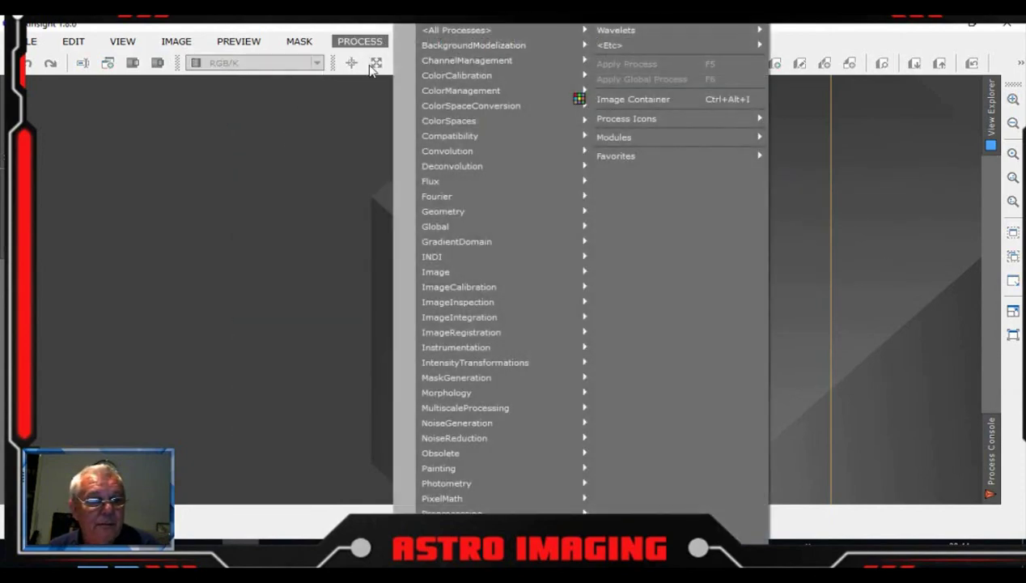
mouse_move(441, 31)
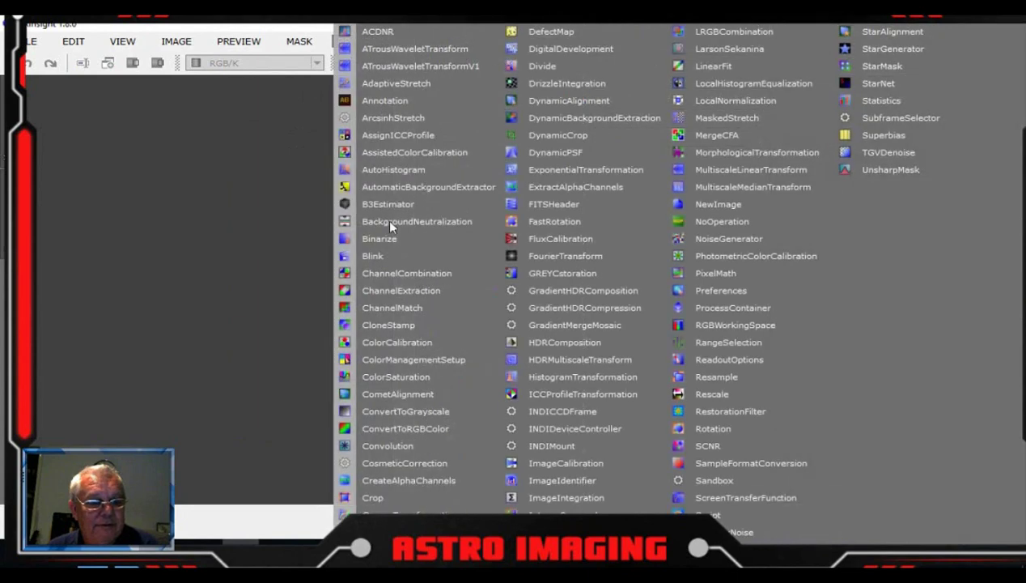
click(399, 463)
drag(395, 87, 380, 97)
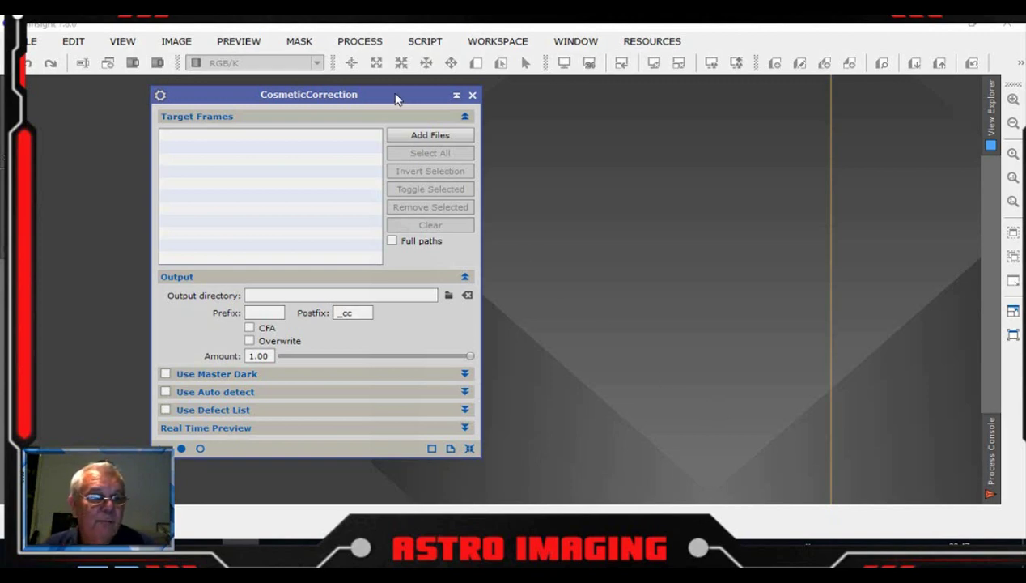
Step: Add every calibrated frame in lights/cal as CosmeticCorrection target frames
drag(396, 97, 398, 99)
click(421, 137)
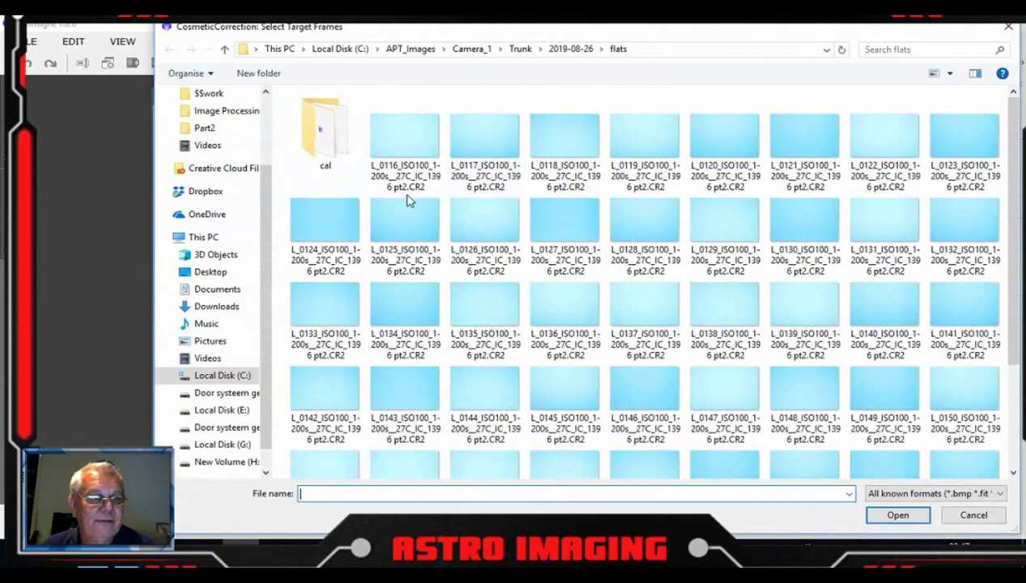
click(555, 49)
double_click(345, 132)
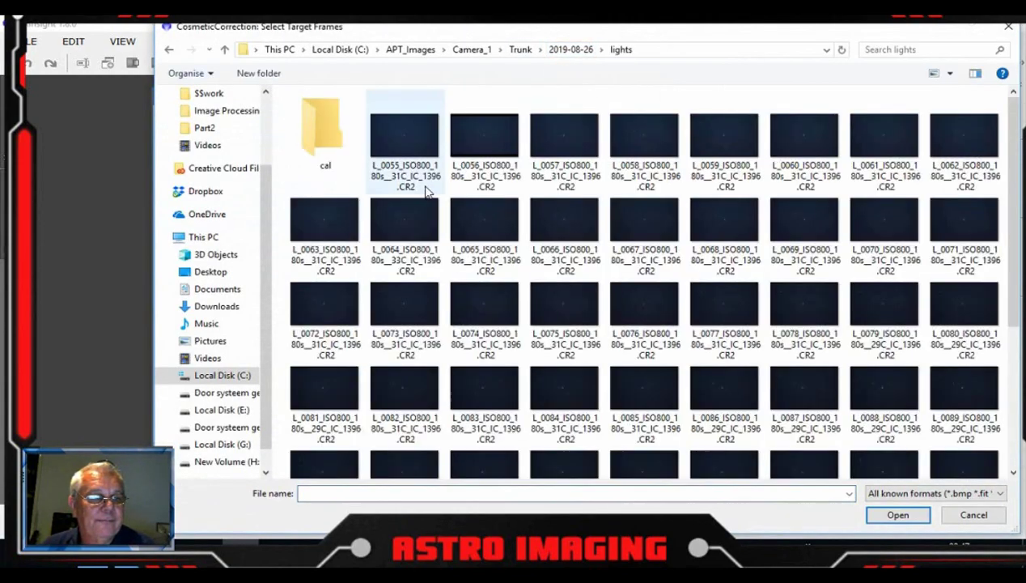
double_click(326, 133)
click(381, 205)
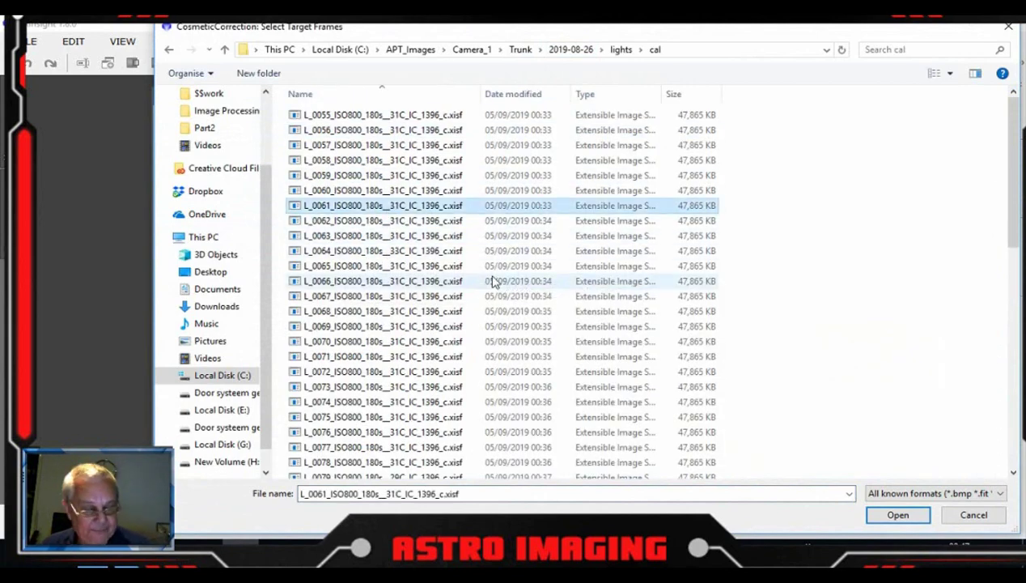
key(ctrl+a)
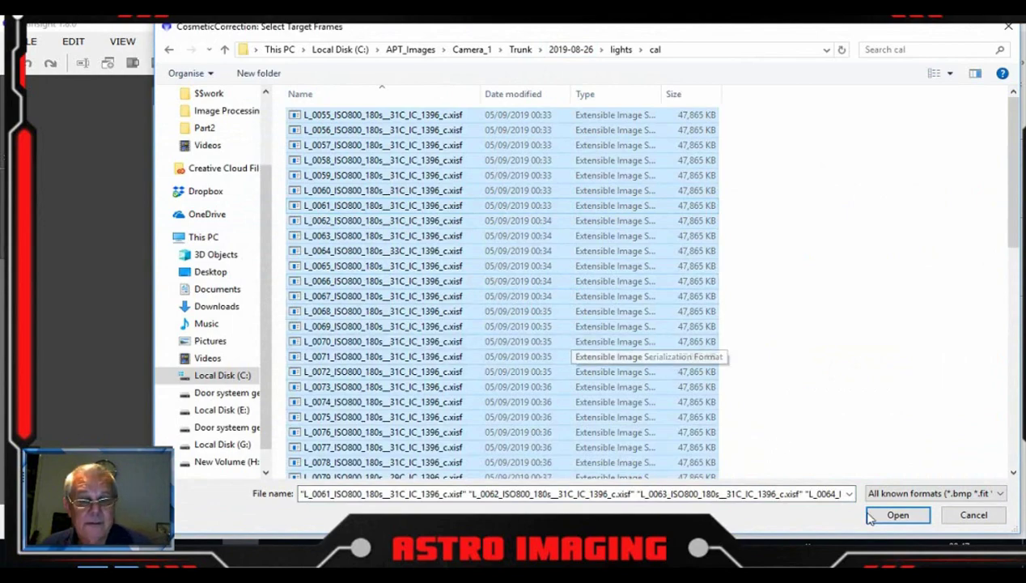
key(Return)
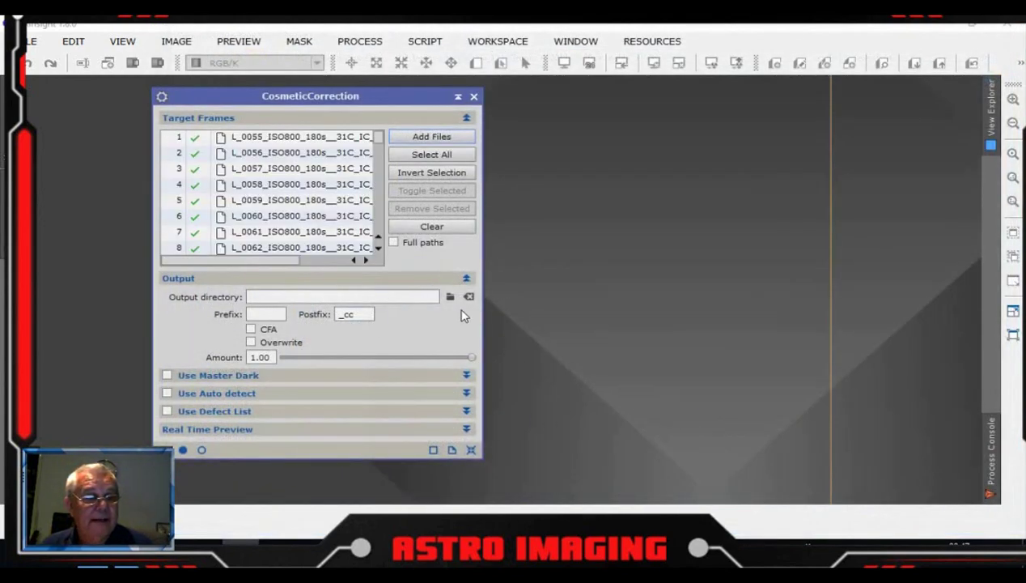
Step: Set the output directory to a new cc folder inside lights/cal
click(450, 297)
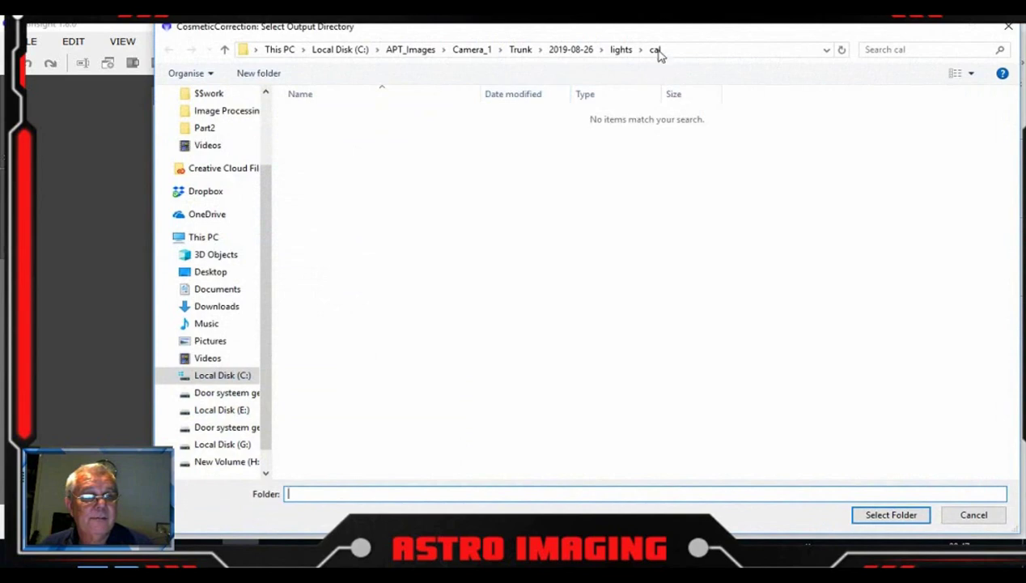
click(257, 75)
text(cc)
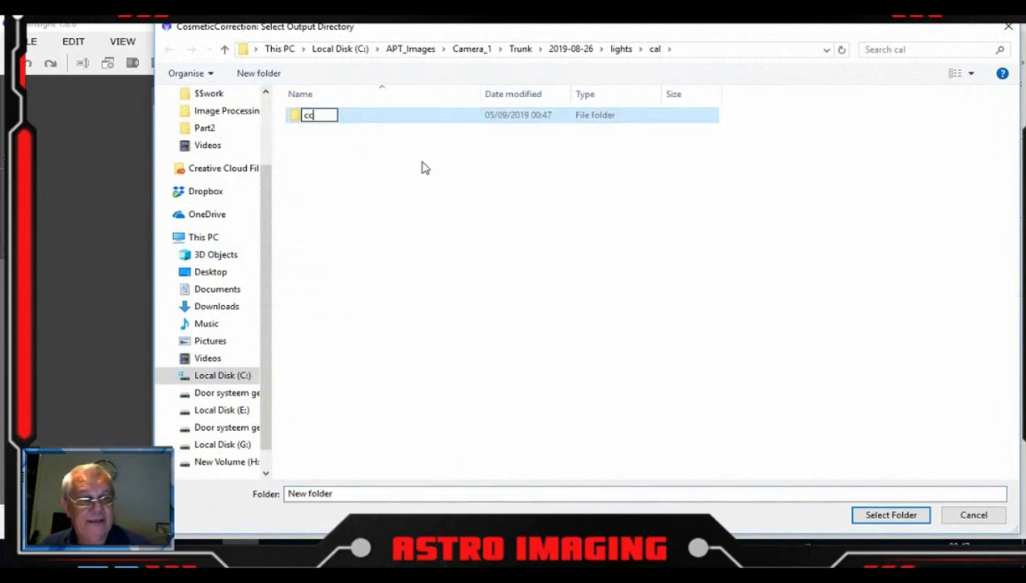
key(Return)
key(Return)
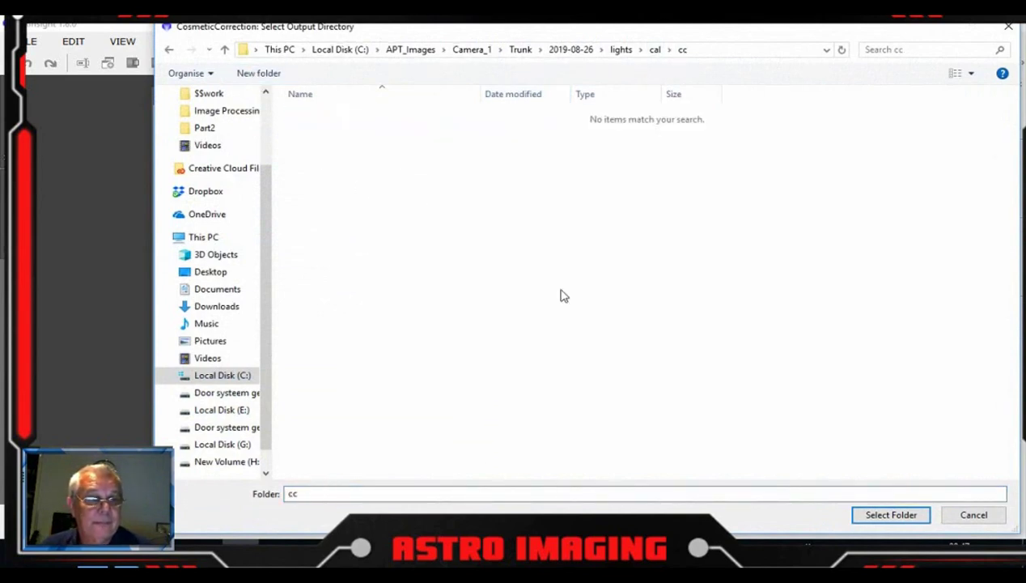
click(891, 515)
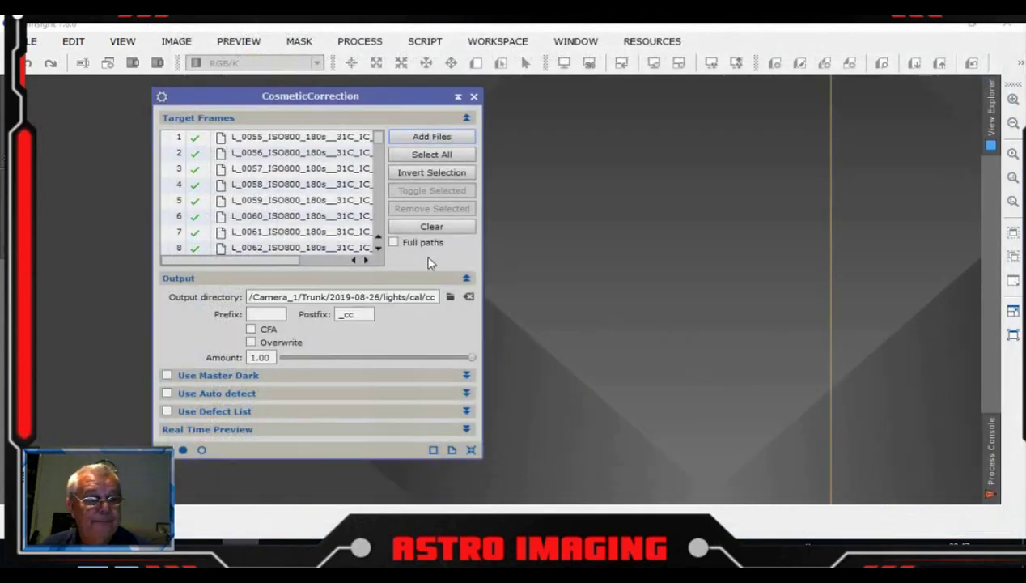
Step: Enable the CFA option in CosmeticCorrection's Output section
click(251, 328)
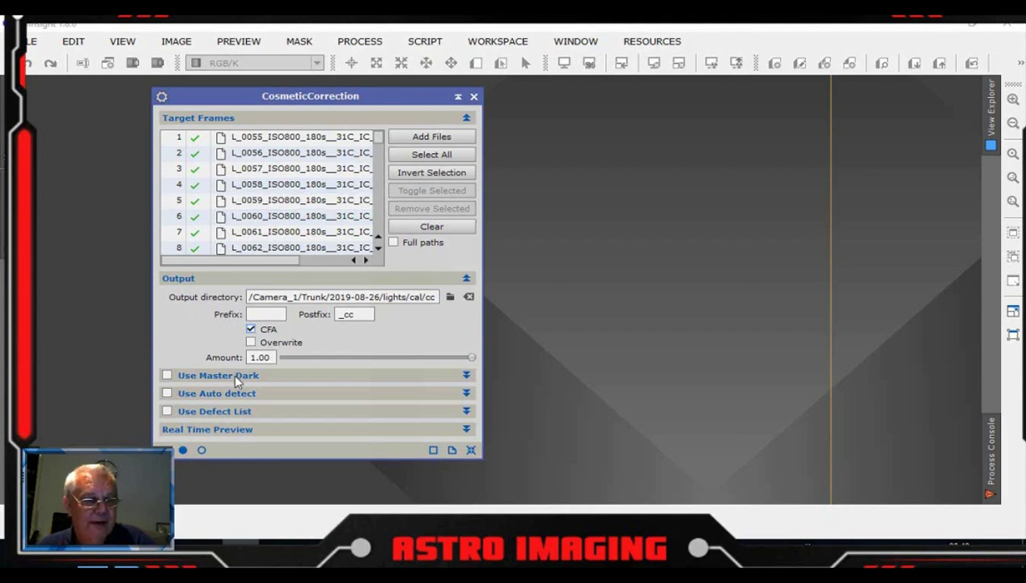
Step: Enable Auto detect with both Hot Sigma and Cold Sigma turned on and set to 1.5
click(167, 394)
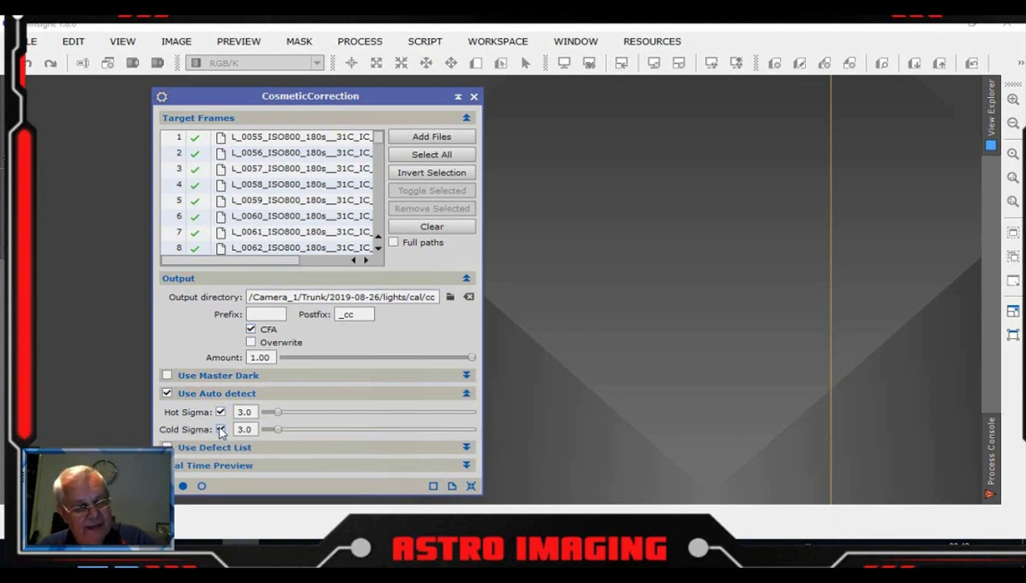
click(221, 429)
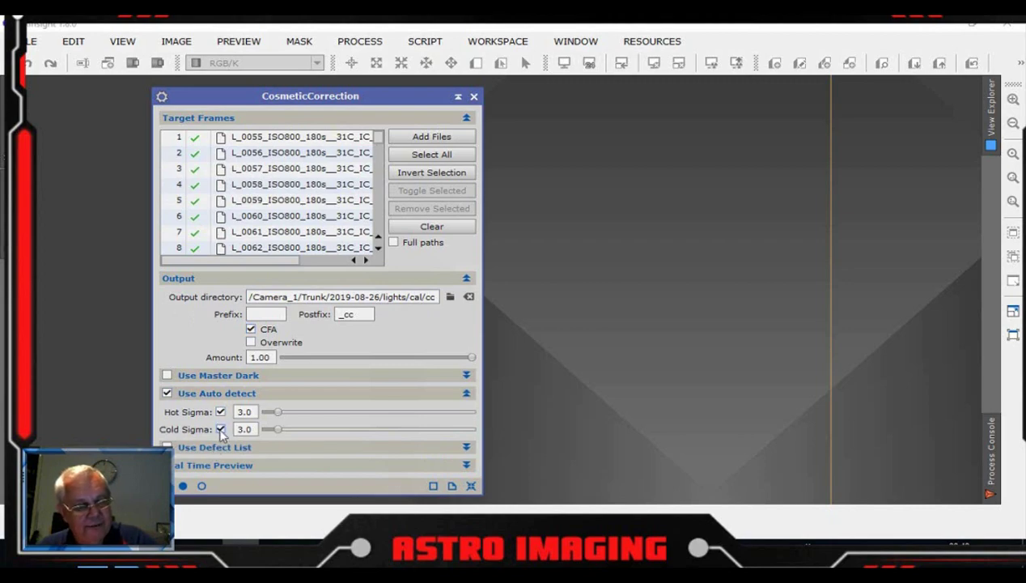
double_click(257, 413)
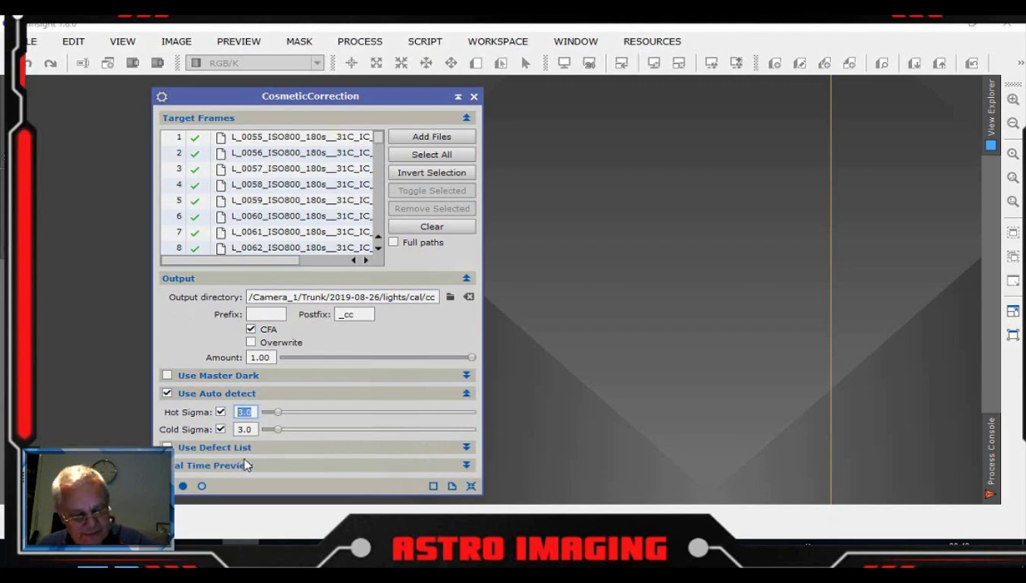
text(1.5)
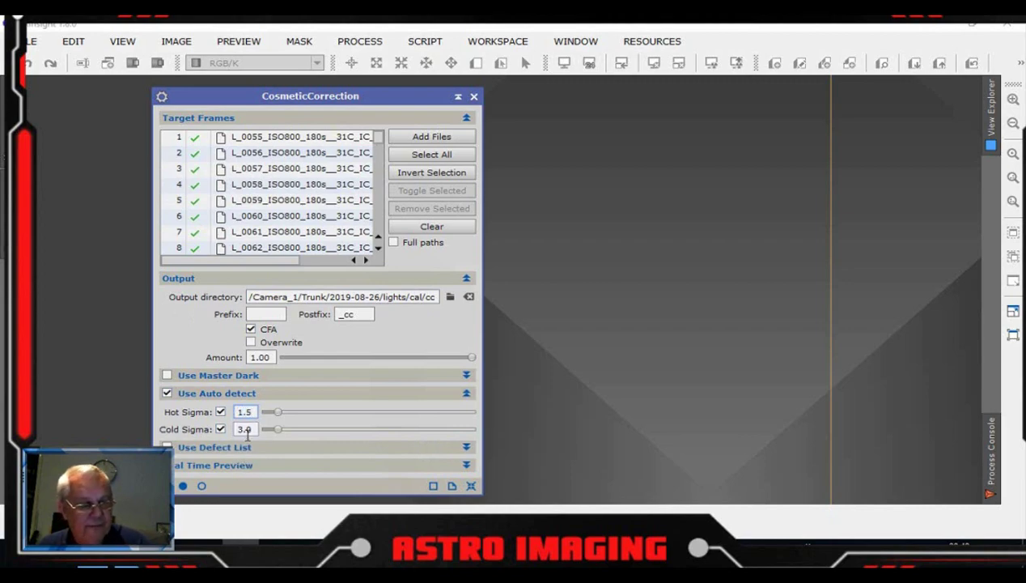
double_click(254, 431)
text(1.5)
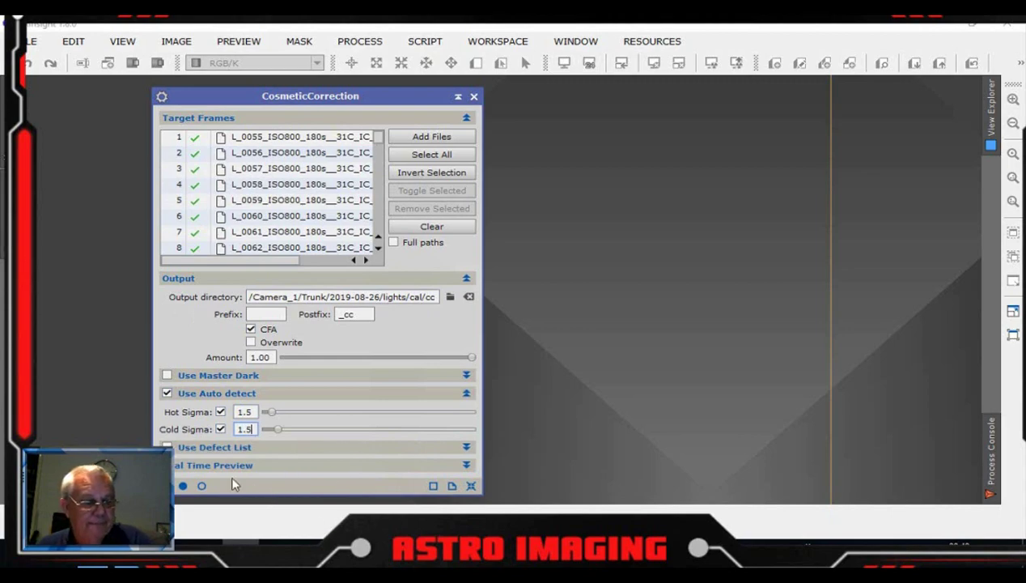
drag(310, 94, 254, 44)
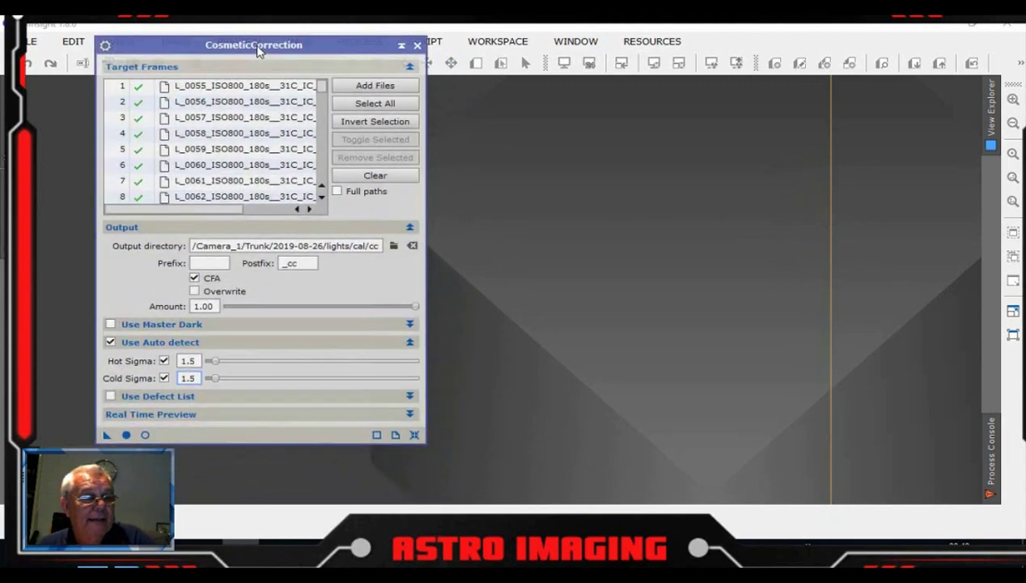
Step: Apply CosmeticCorrection globally to all 60 frames, writing _cc files into the cc folder
click(126, 435)
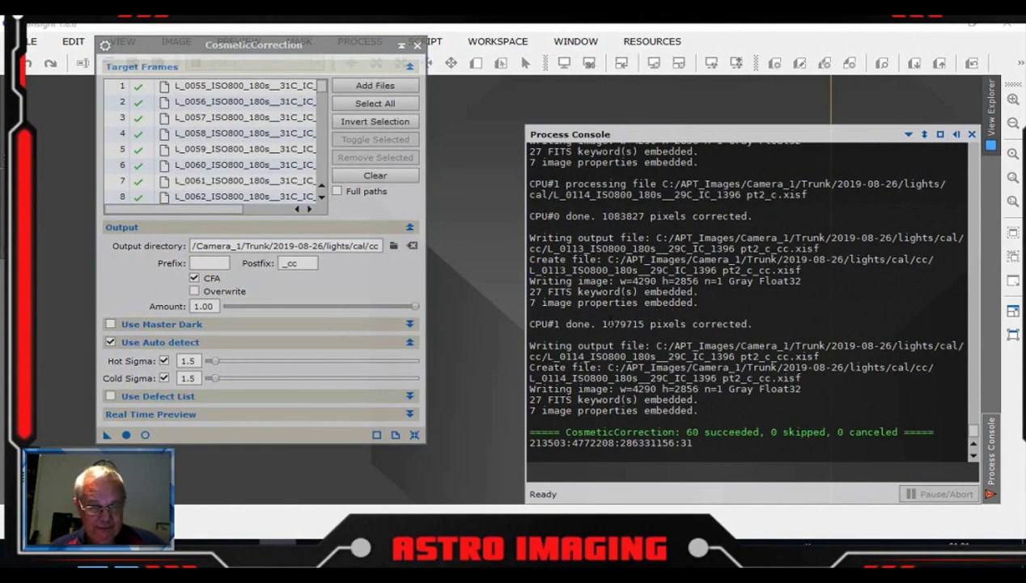
Step: Check the corrected pixel counts in the Process Console log, then close the console
drag(602, 323, 640, 323)
click(646, 324)
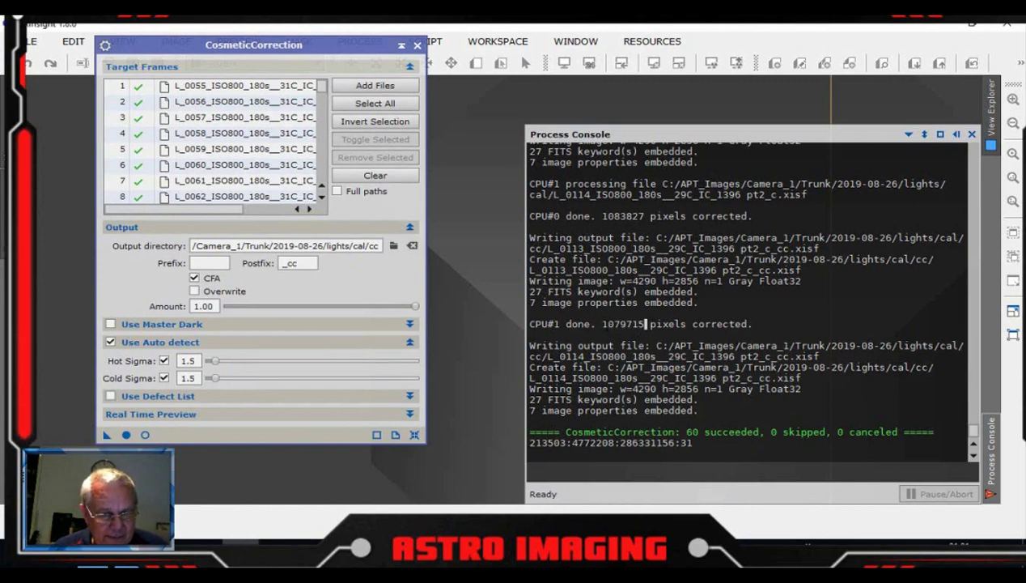
drag(602, 324, 641, 323)
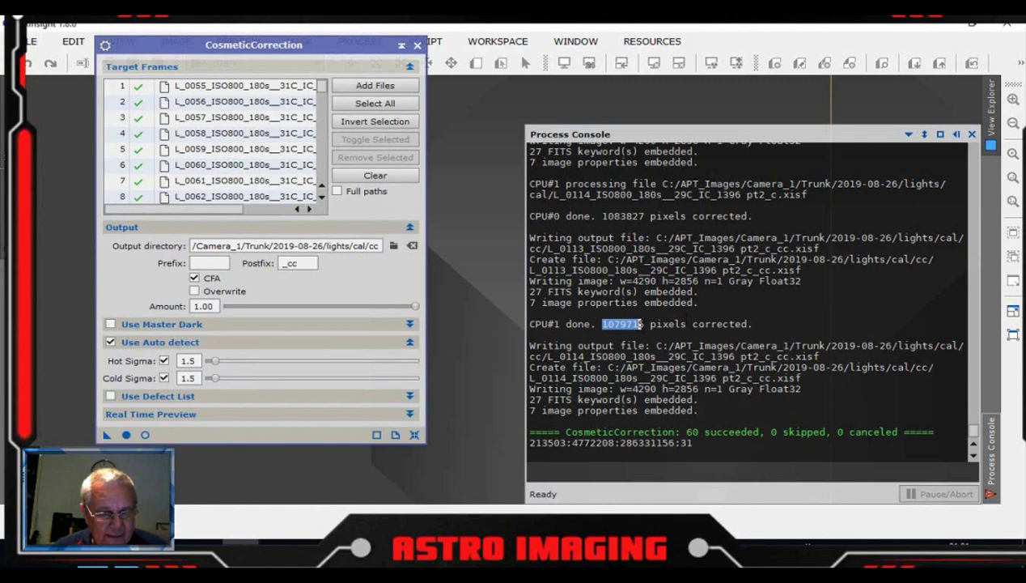
click(785, 324)
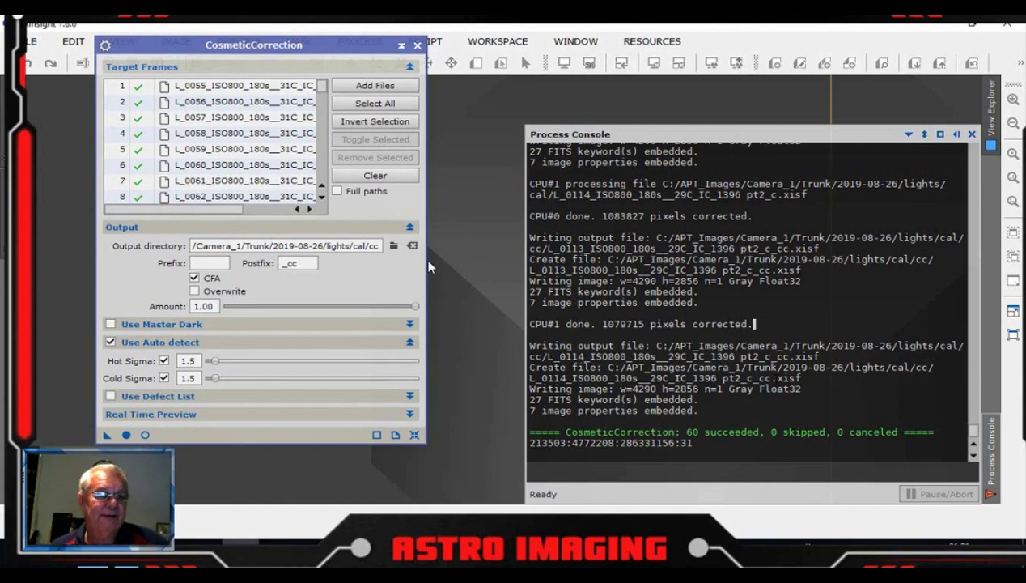
click(398, 201)
drag(290, 47, 296, 58)
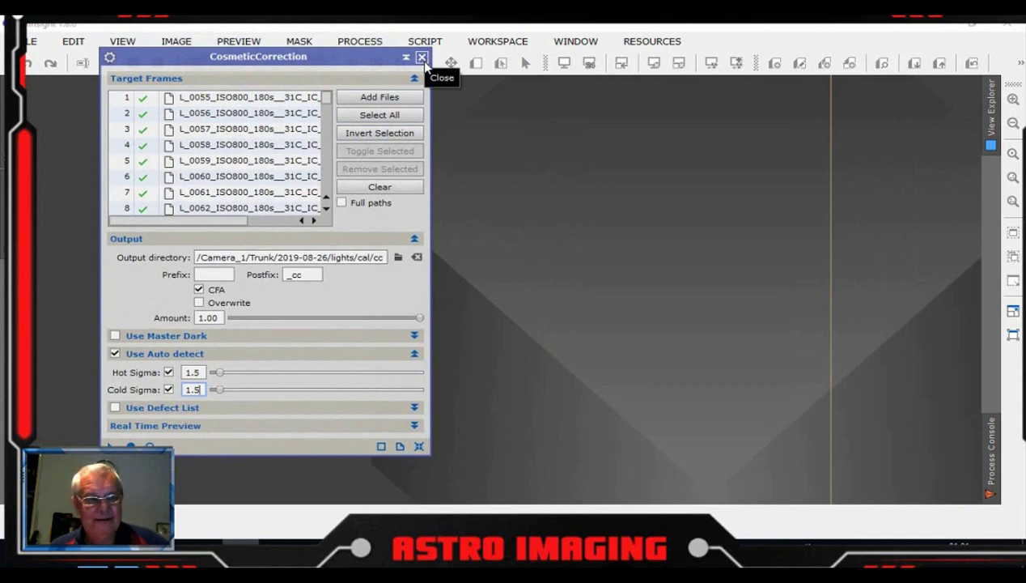
drag(320, 61, 332, 95)
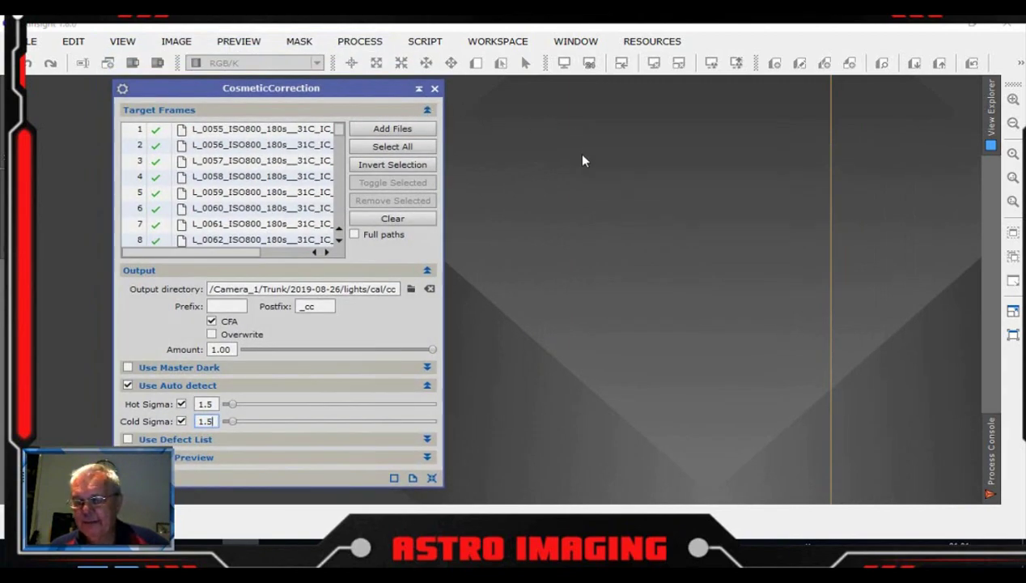
drag(370, 94, 366, 96)
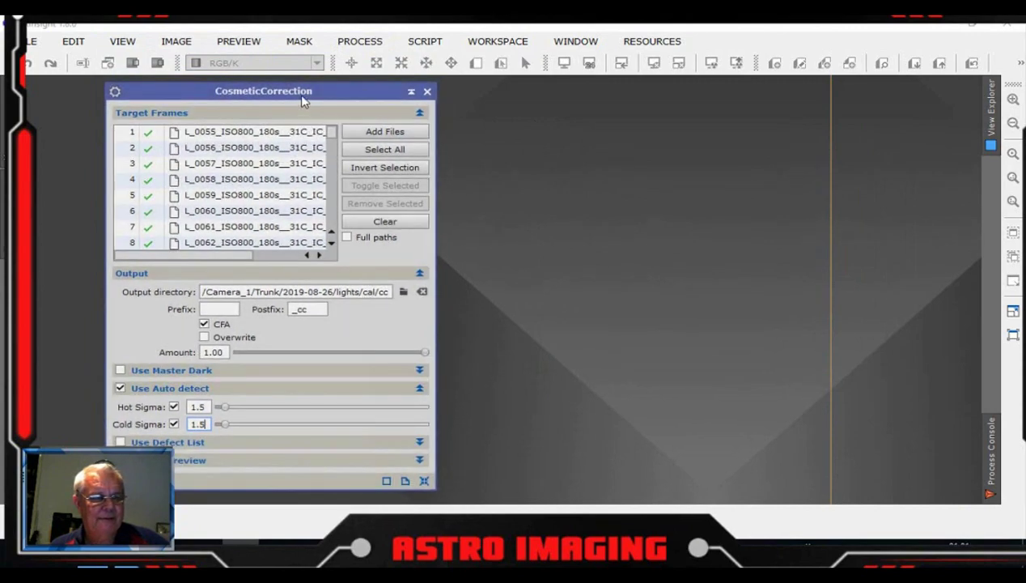
click(427, 91)
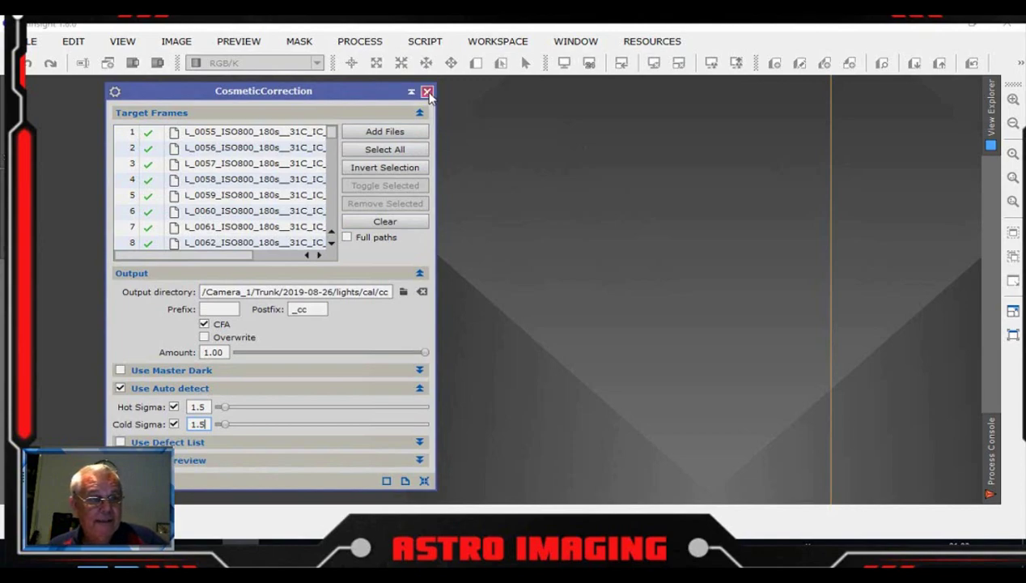
Step: Open the Debayer process (RGGB pattern, VNG demosaicing) and position its window
click(354, 46)
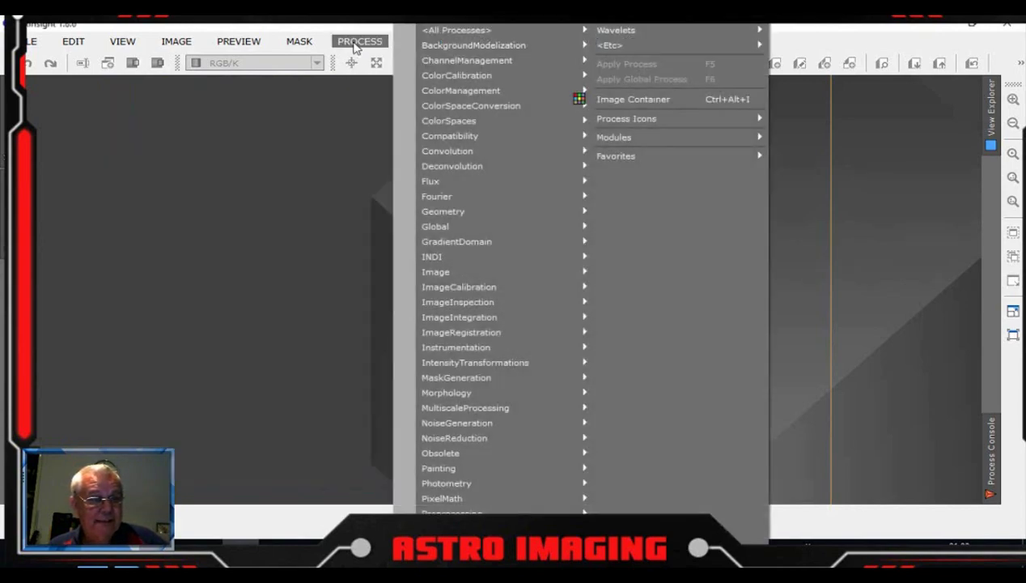
mouse_move(480, 29)
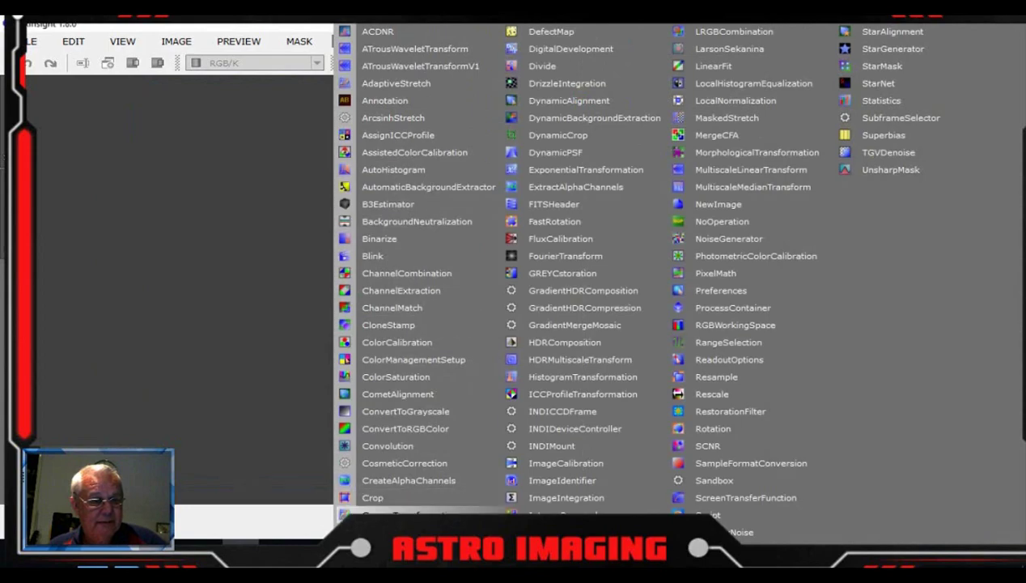
click(380, 532)
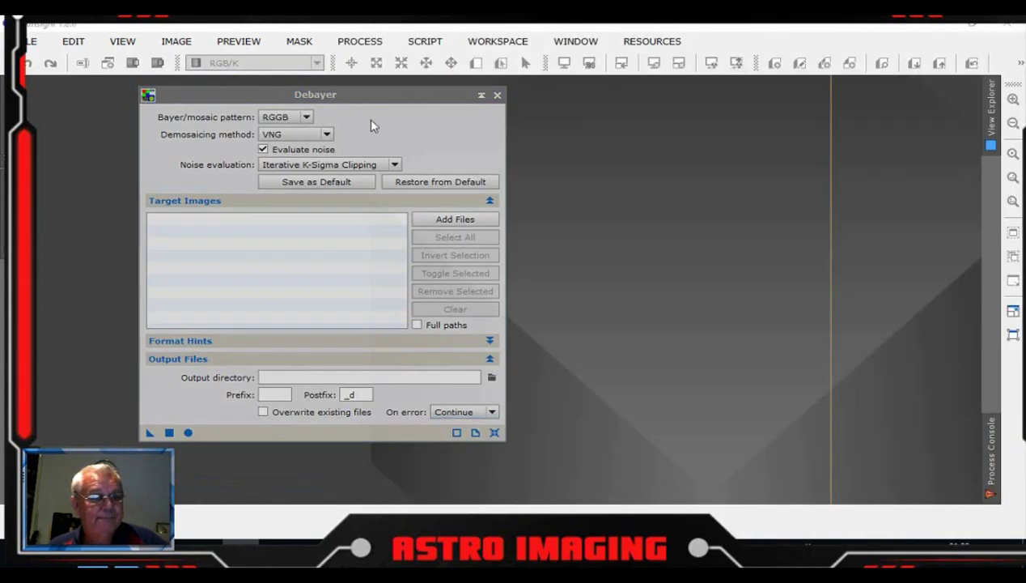
drag(373, 94, 330, 95)
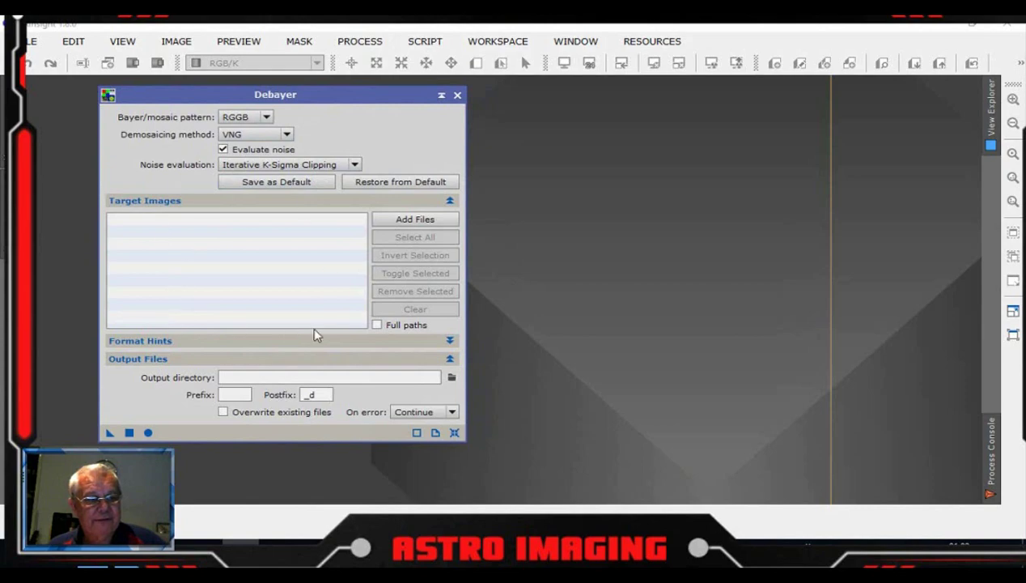
drag(343, 90, 360, 95)
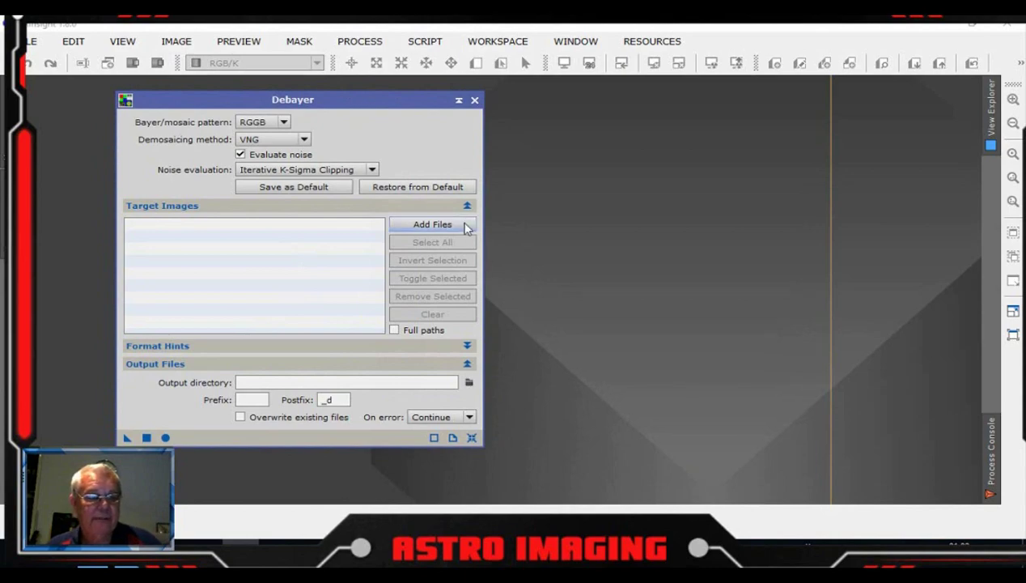
Step: In the Debayer file picker, create a db folder inside cc and select all listed frames
drag(409, 100, 413, 108)
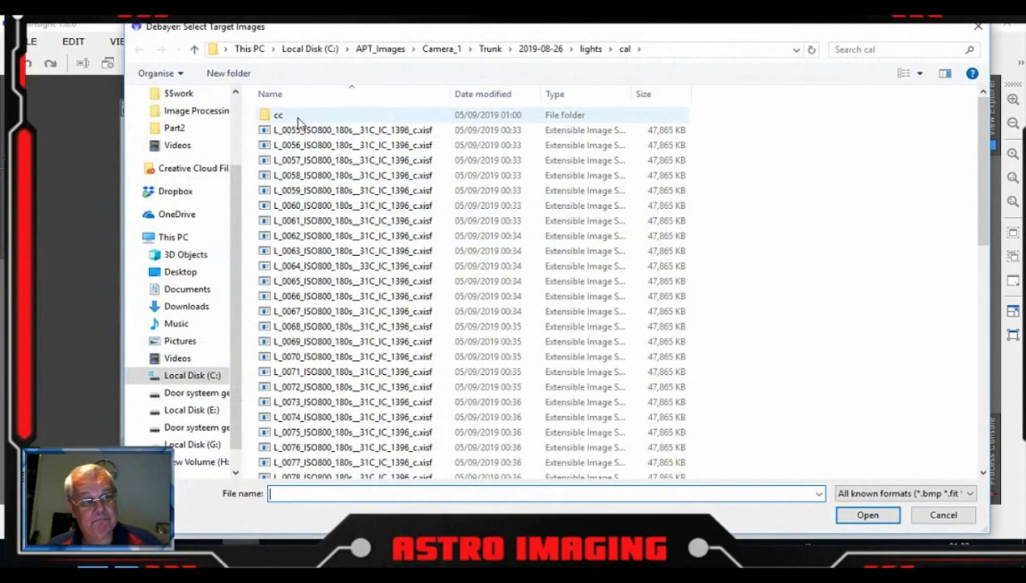
double_click(297, 118)
click(348, 220)
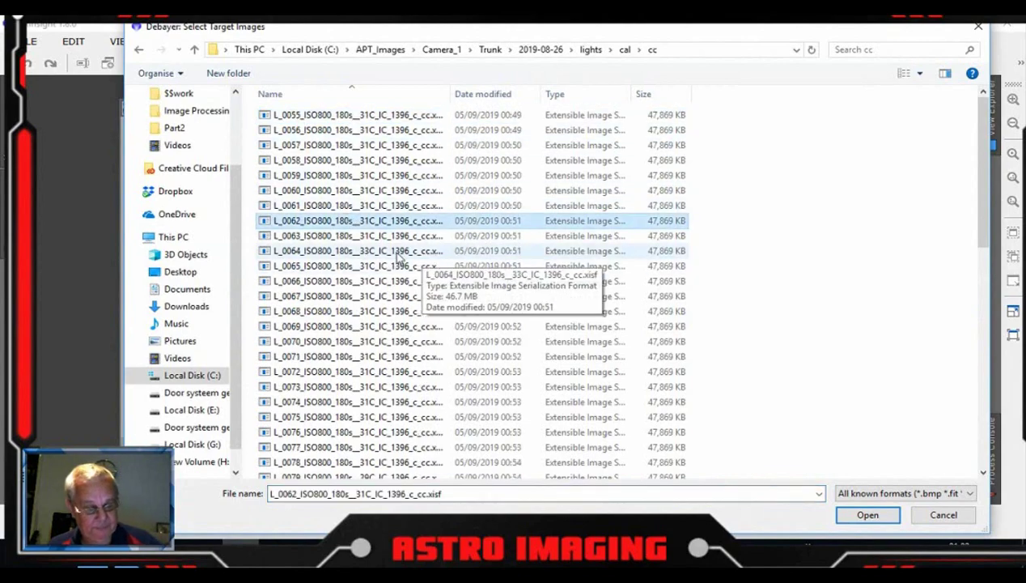
drag(451, 93, 517, 96)
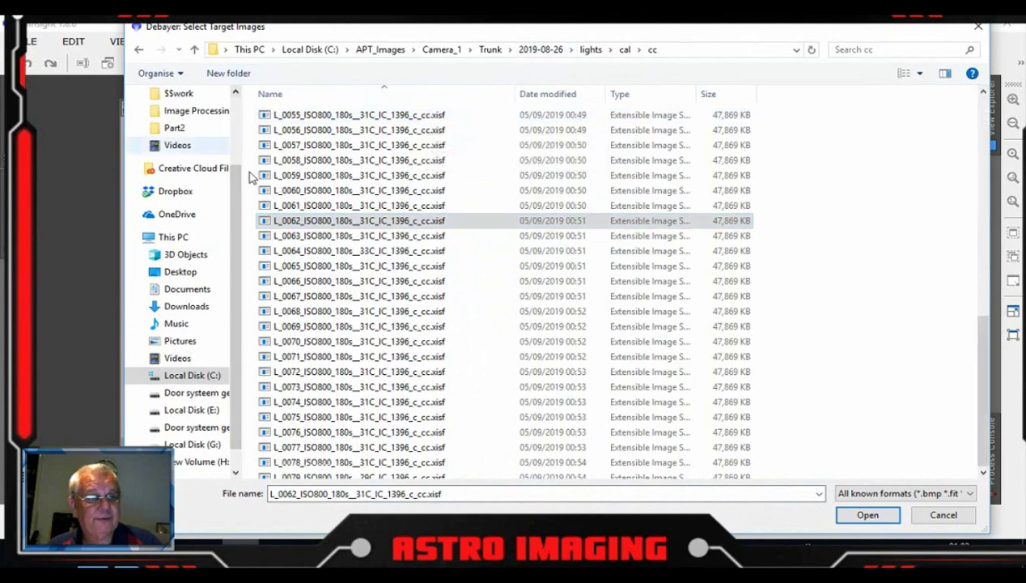
click(240, 79)
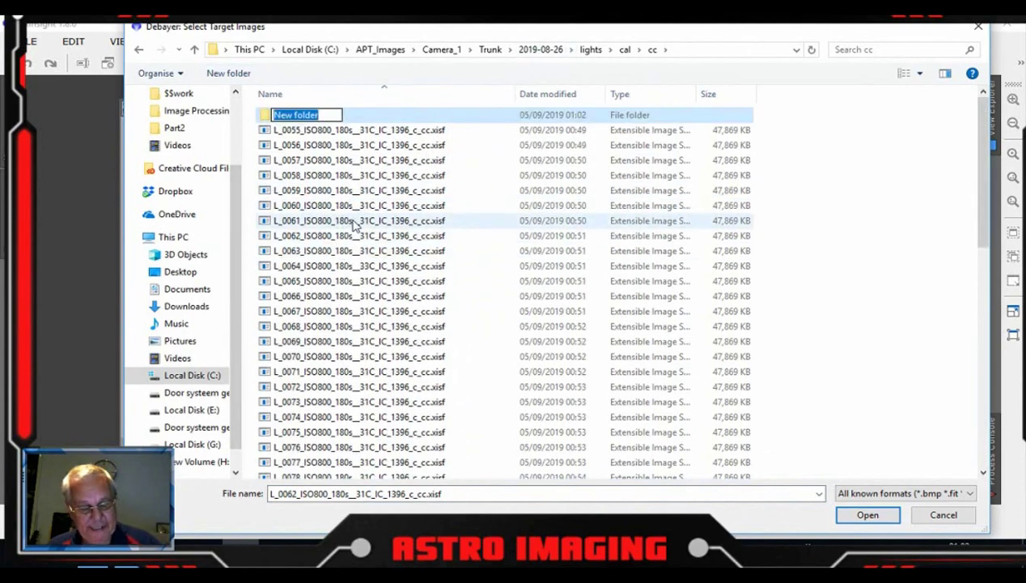
text(db)
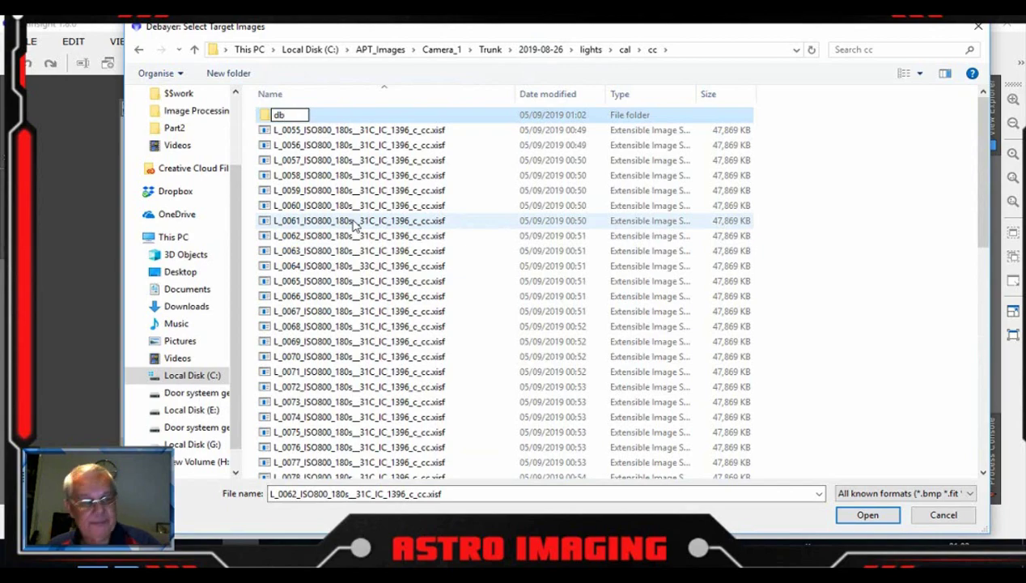
click(354, 220)
key(ctrl+a)
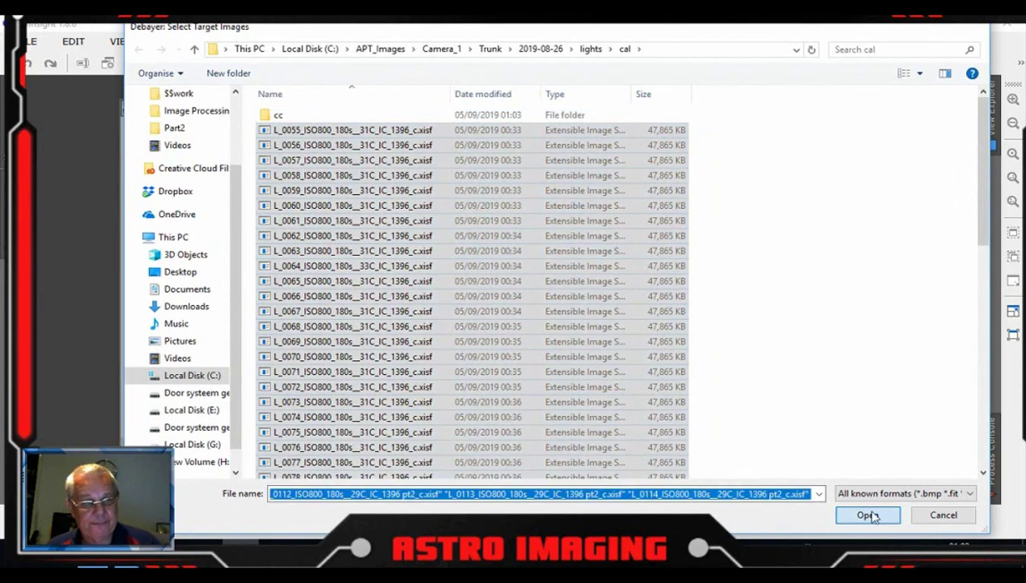
Step: Add the selected light frames to the Debayer target images list
click(867, 515)
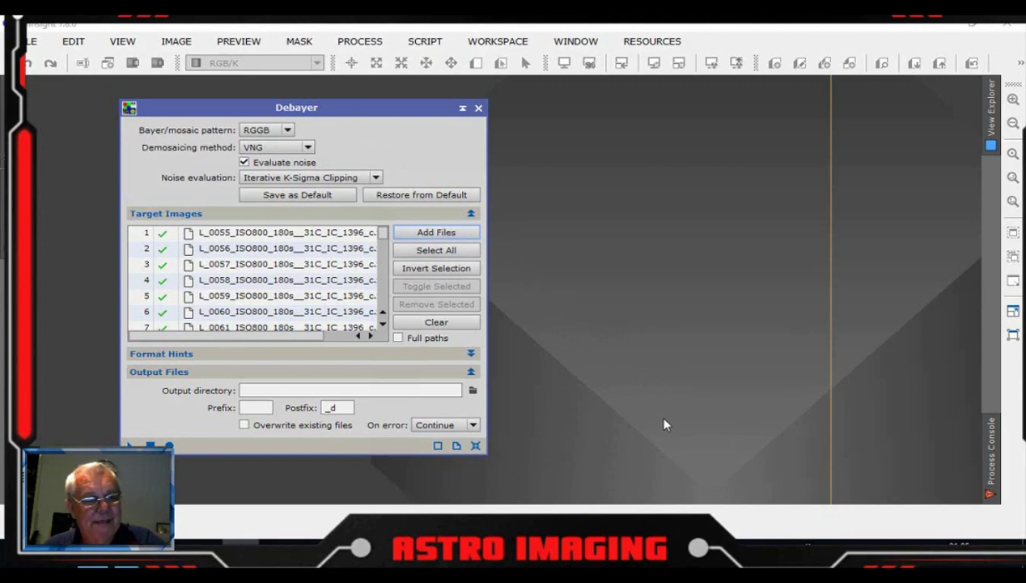
drag(394, 113, 807, 104)
click(360, 41)
mouse_move(432, 35)
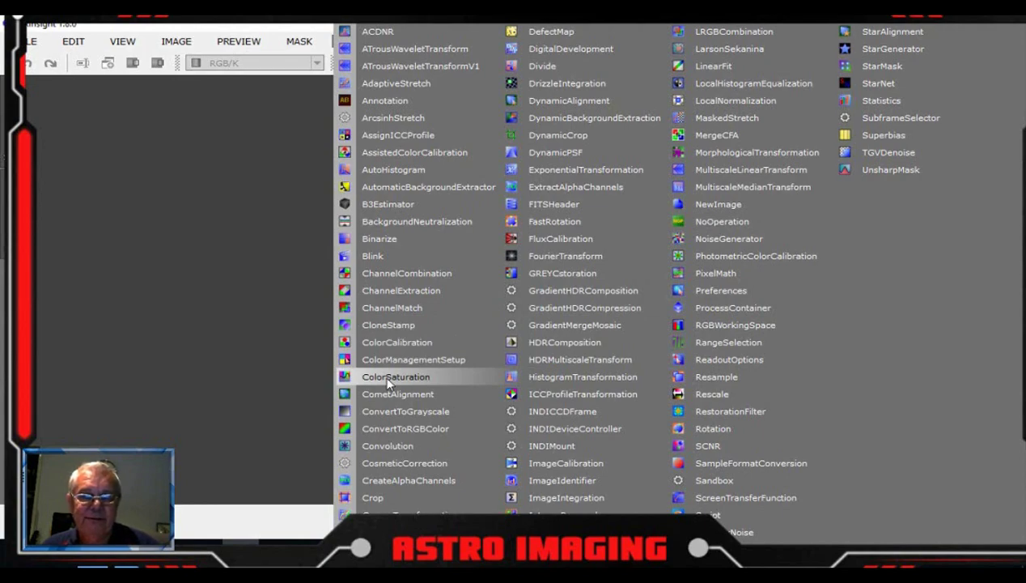
Step: Dismiss the process list and set Debayer's output directory to the cal/cc/db folder
key(Escape)
click(248, 297)
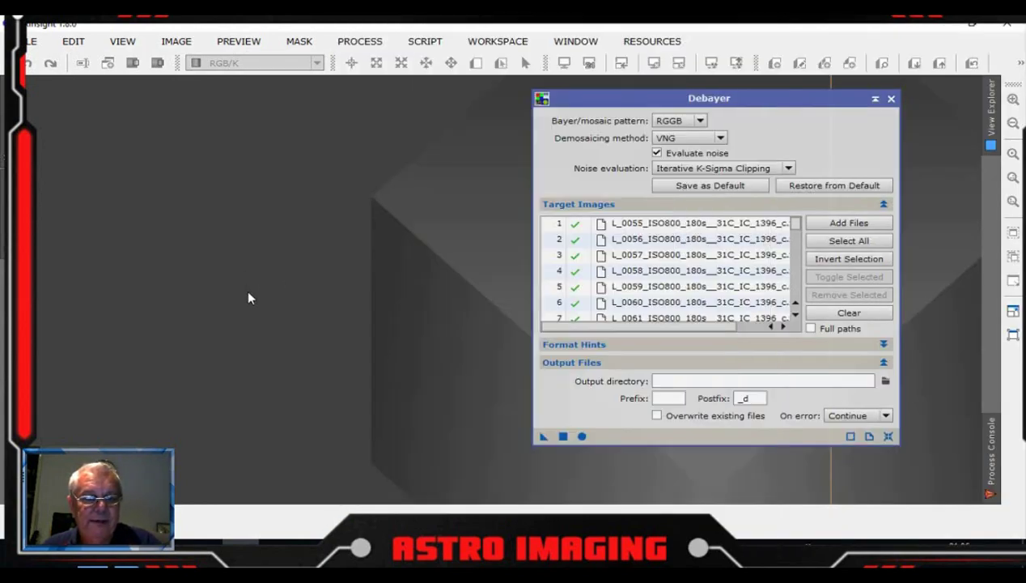
drag(737, 99, 480, 83)
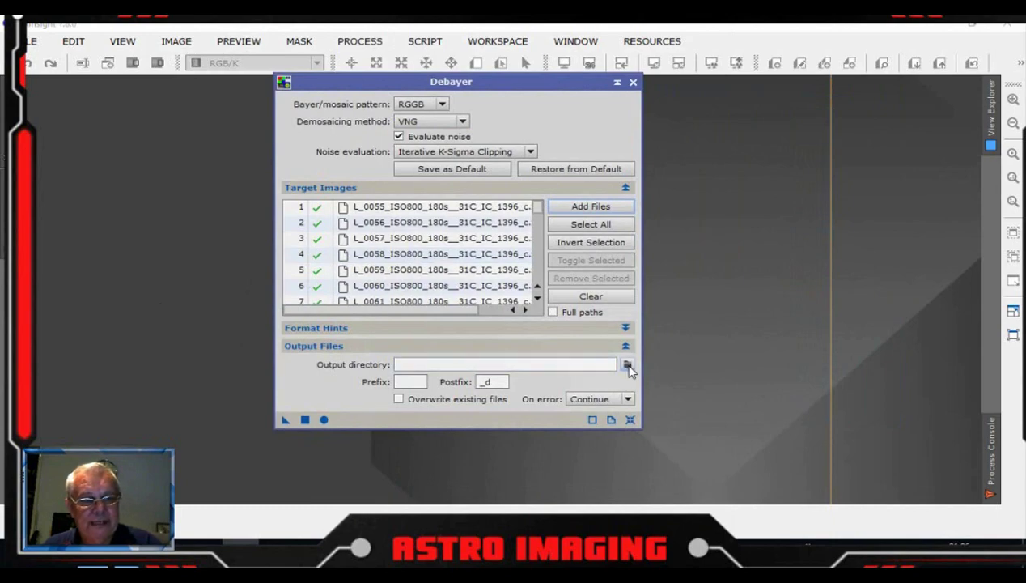
click(628, 366)
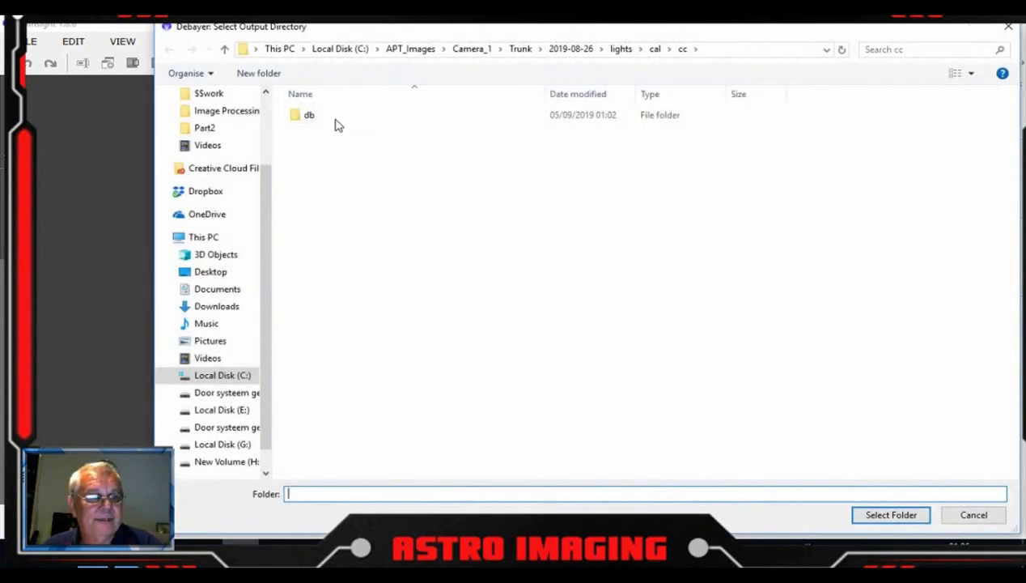
click(335, 121)
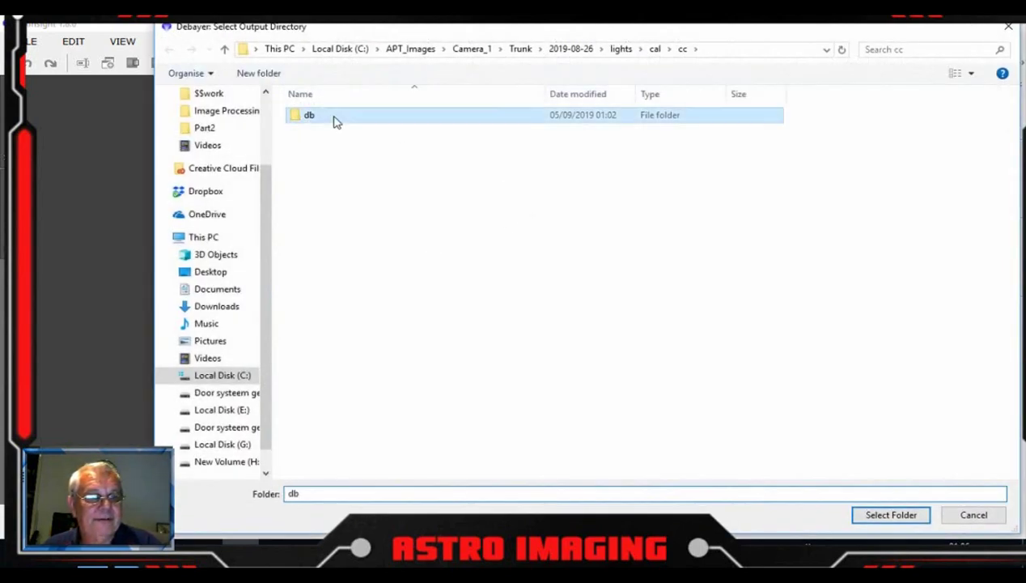
click(880, 514)
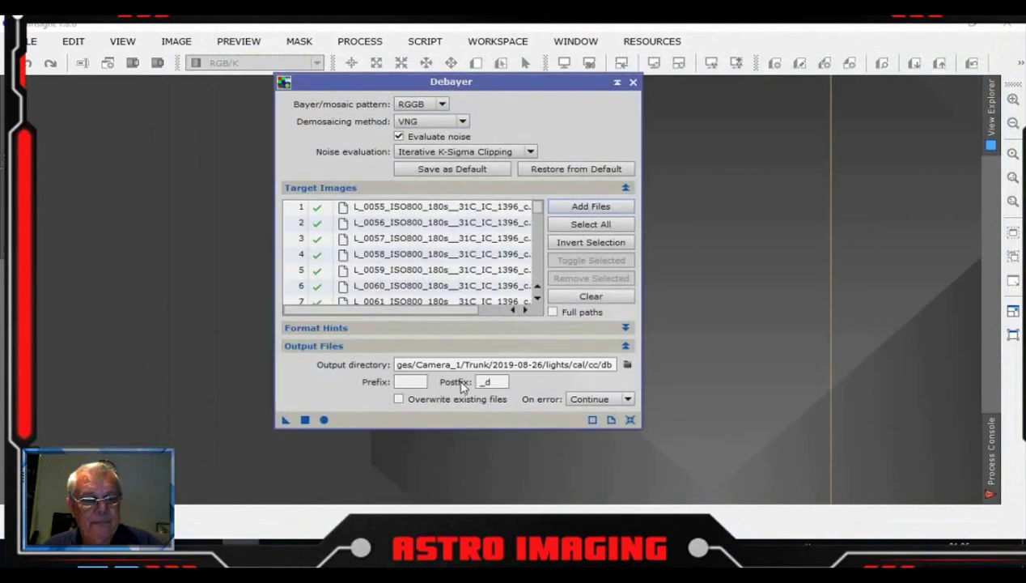
drag(496, 88, 323, 93)
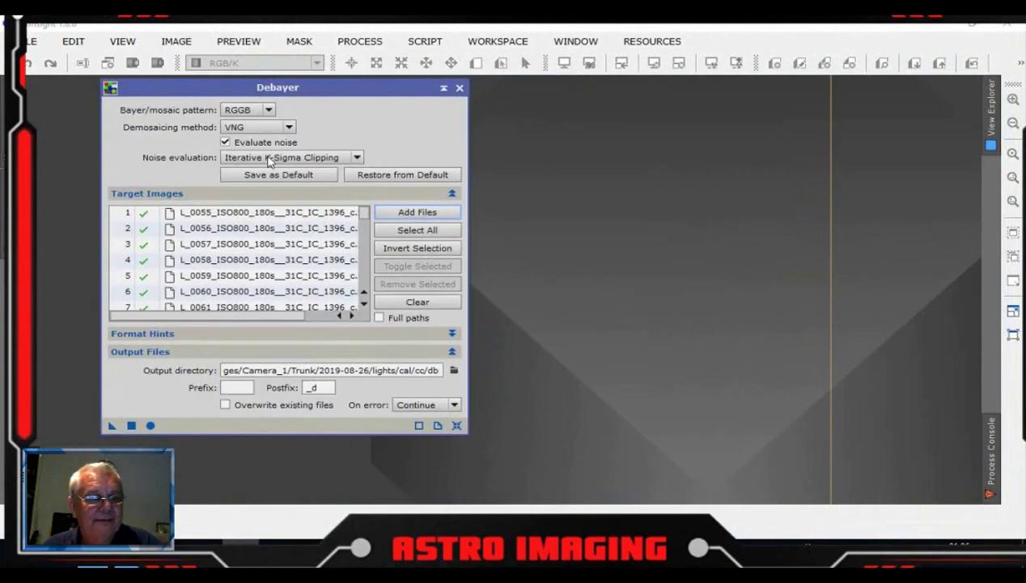
Step: Debayer all the _c_cc target lights globally, writing _d RGB files into cal/cc/db
click(150, 425)
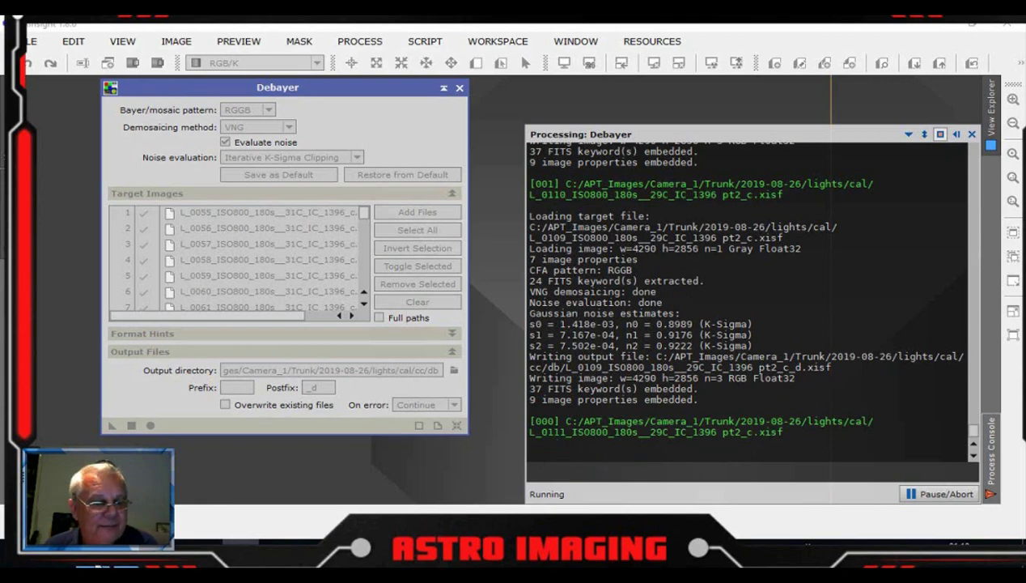
Step: In Explorer, check the debayered _c_d.xisf files in cal/cc/db, then minimize the window
click(96, 560)
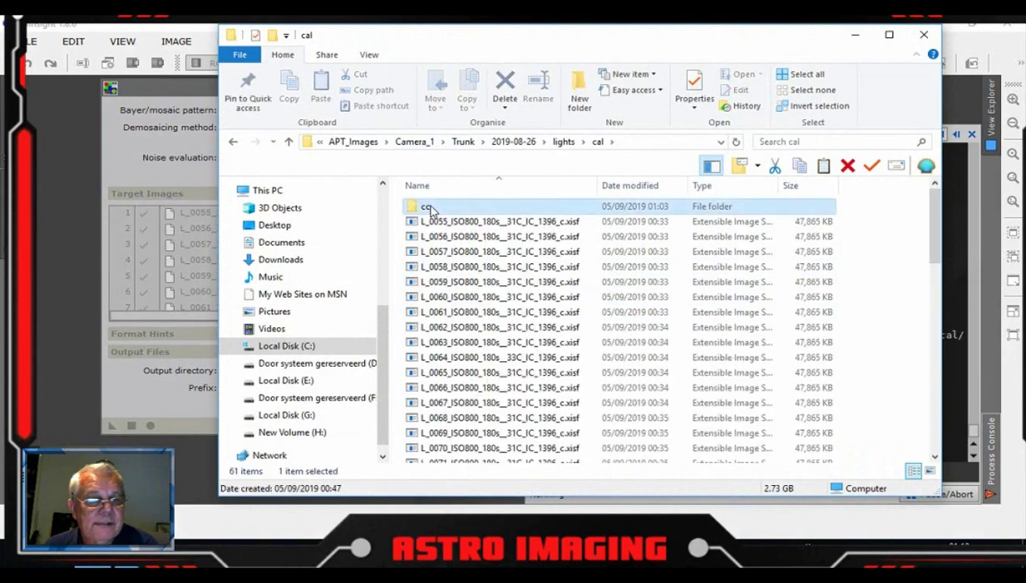
double_click(432, 208)
double_click(427, 207)
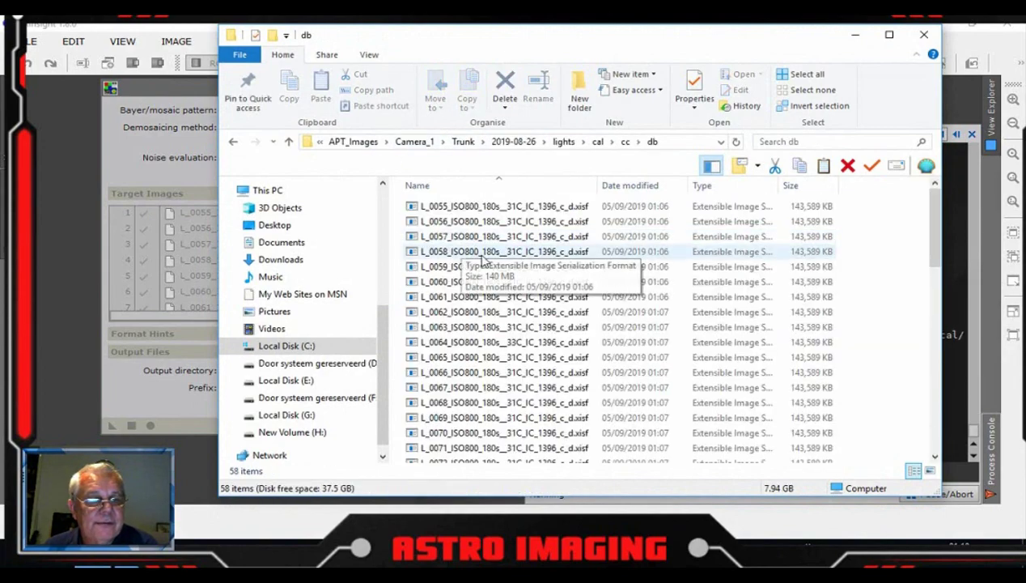
drag(935, 226, 922, 186)
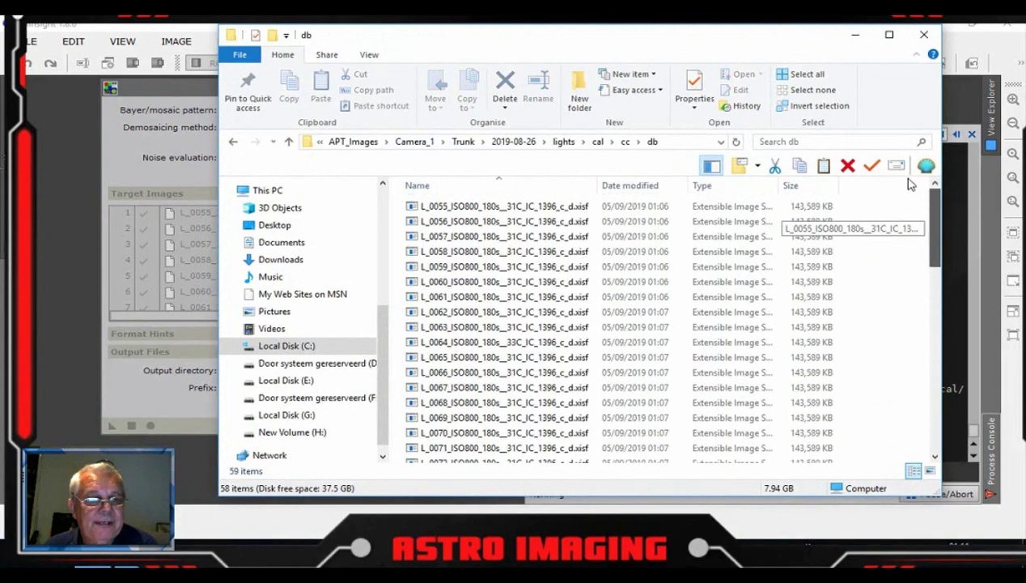
click(860, 38)
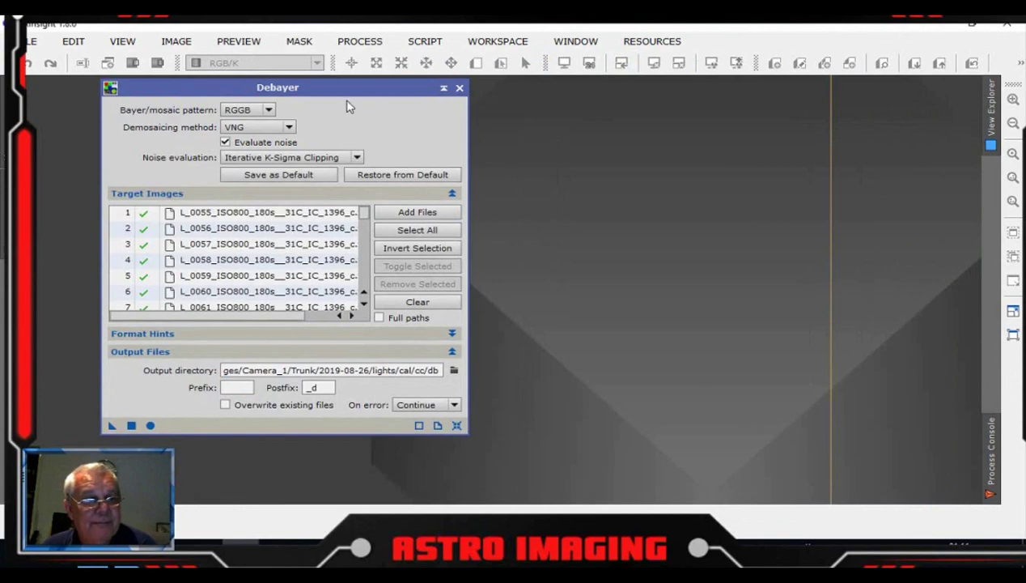
Step: Close the Debayer dialog, dismiss the All Processes list, and return to File Explorer
drag(350, 94, 358, 104)
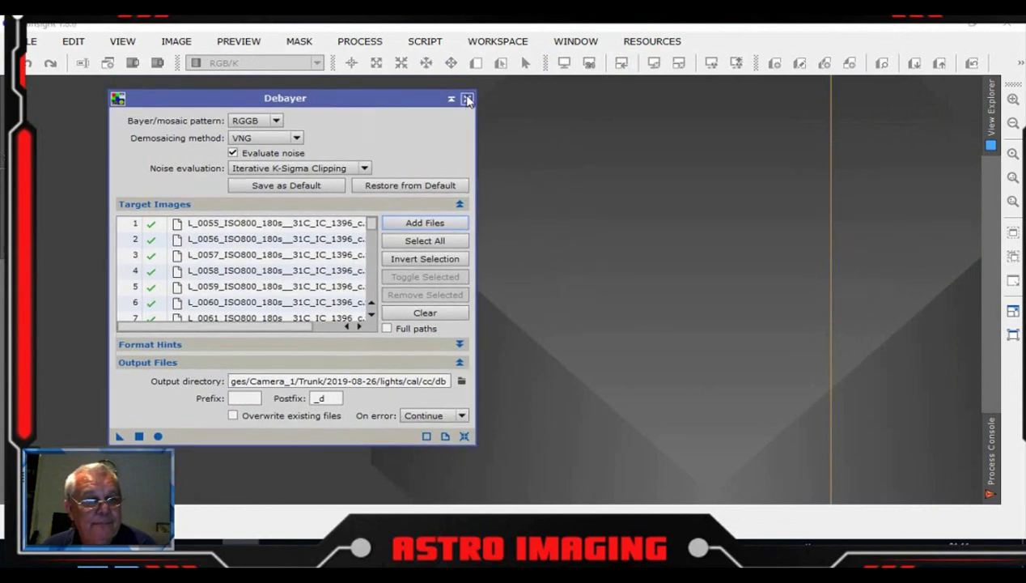
drag(412, 100, 428, 104)
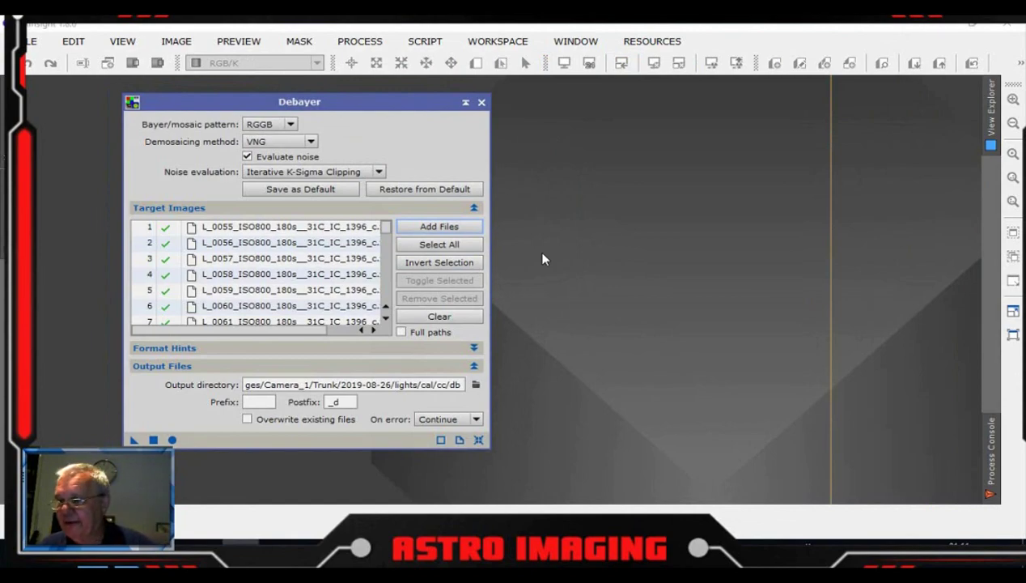
click(482, 103)
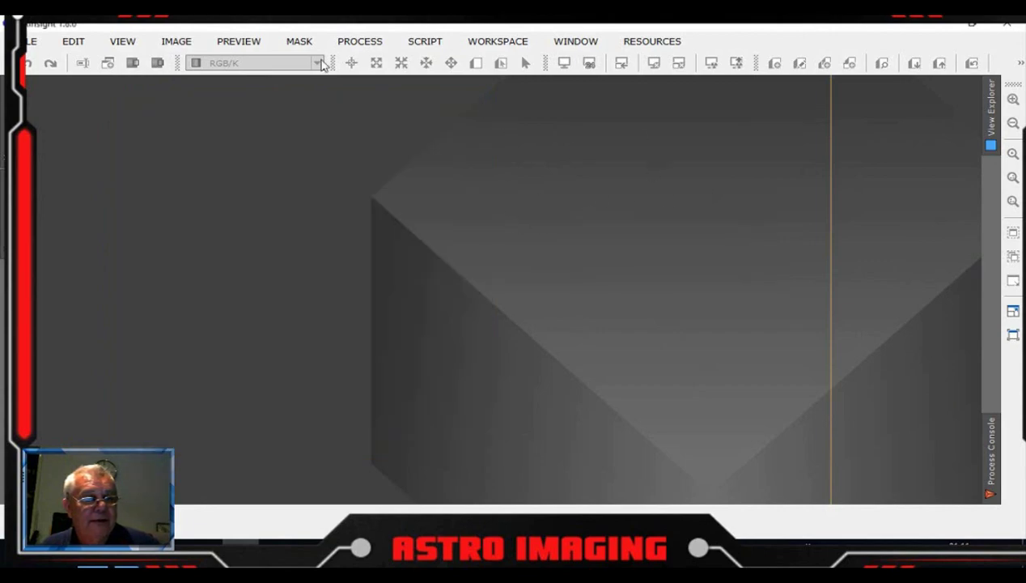
click(361, 41)
mouse_move(462, 32)
click(275, 169)
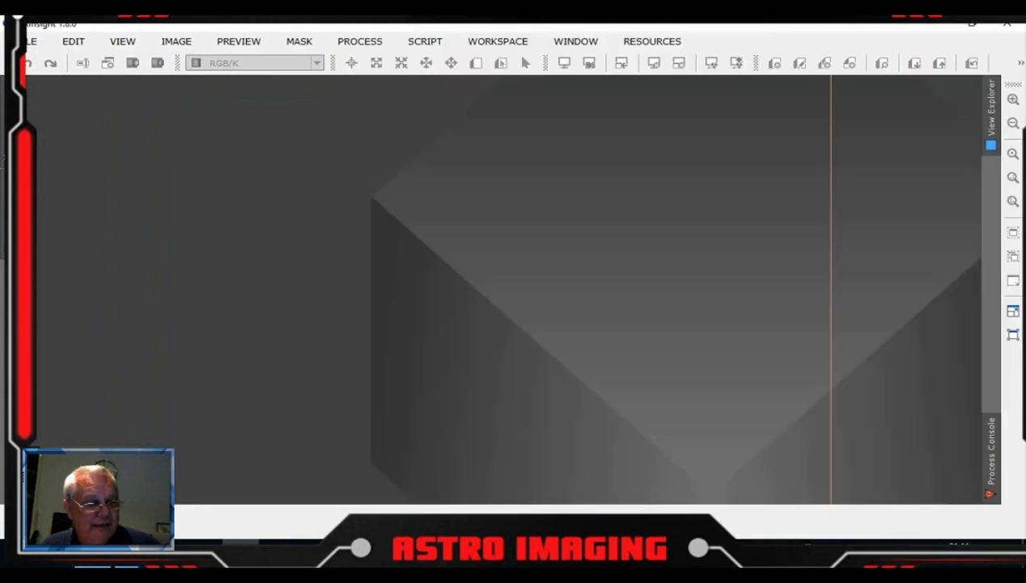
key(alt+Tab)
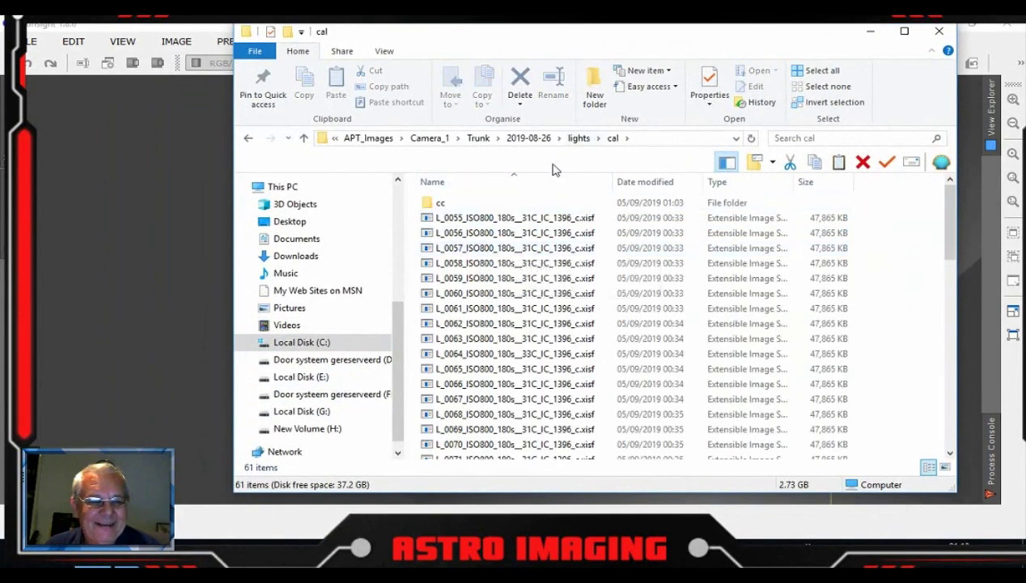
Step: Navigate to the 2019-08-27 night folder and browse its flats and lights subfolders
click(540, 141)
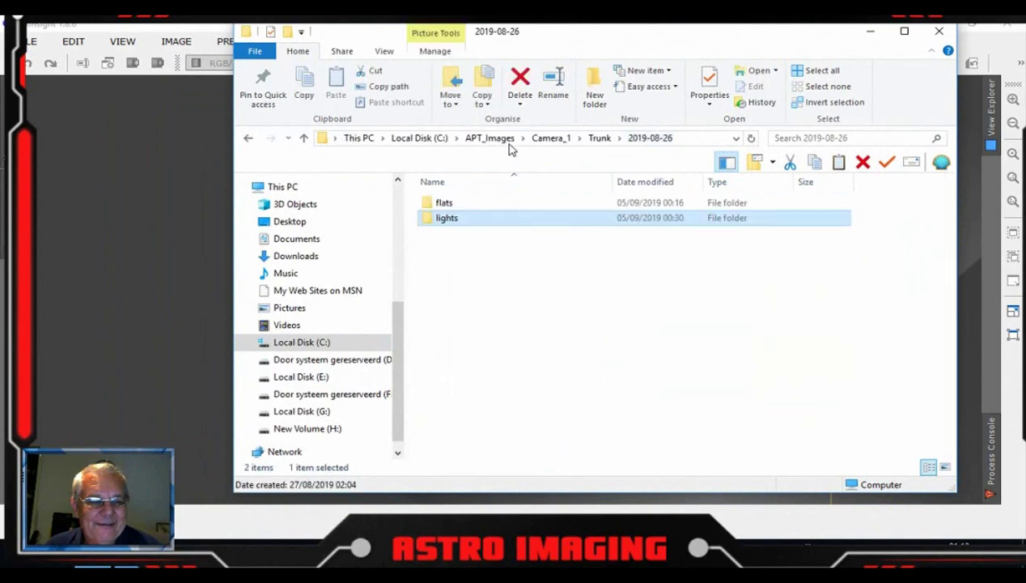
click(600, 138)
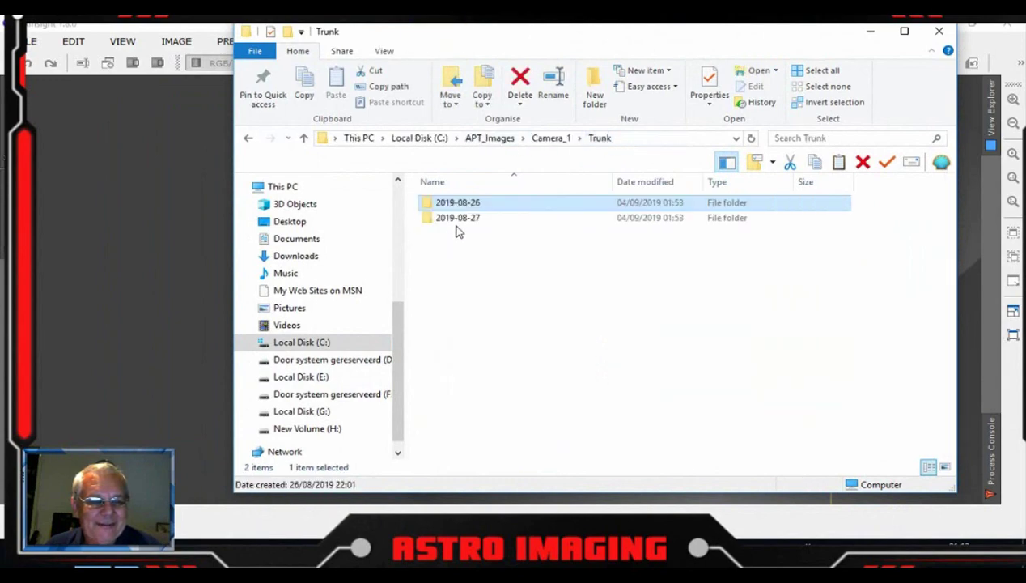
double_click(455, 222)
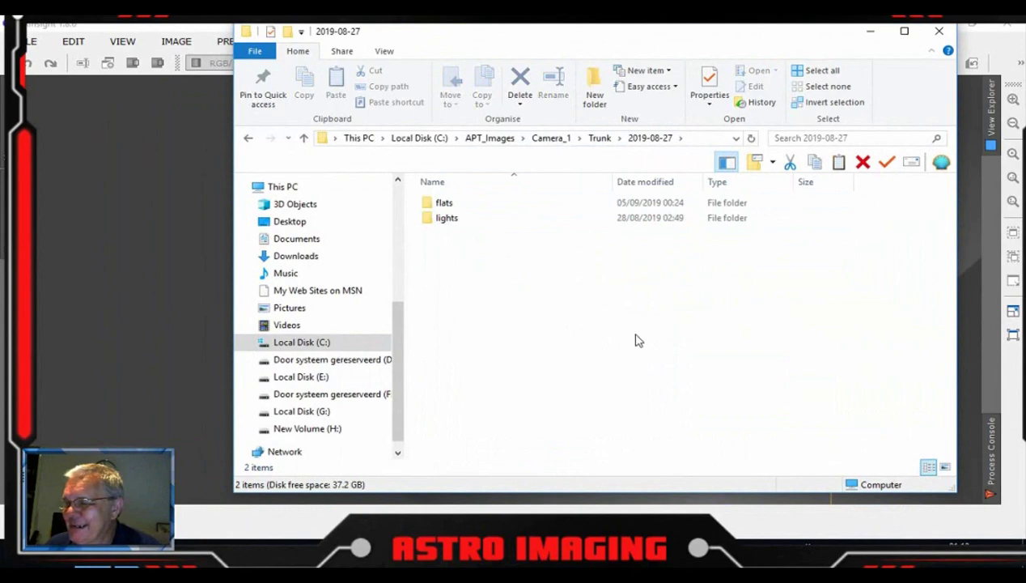
double_click(447, 203)
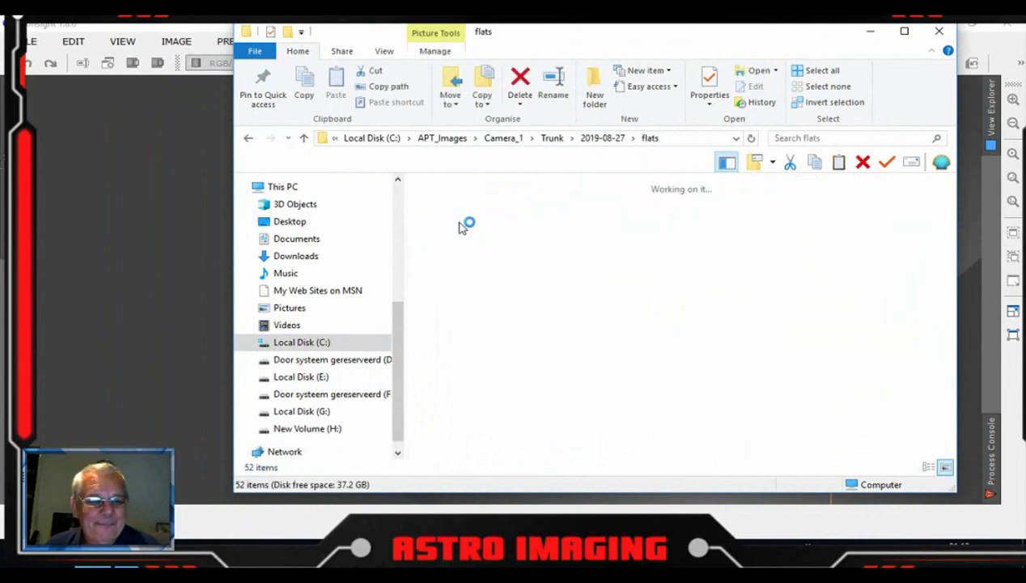
click(303, 137)
double_click(455, 221)
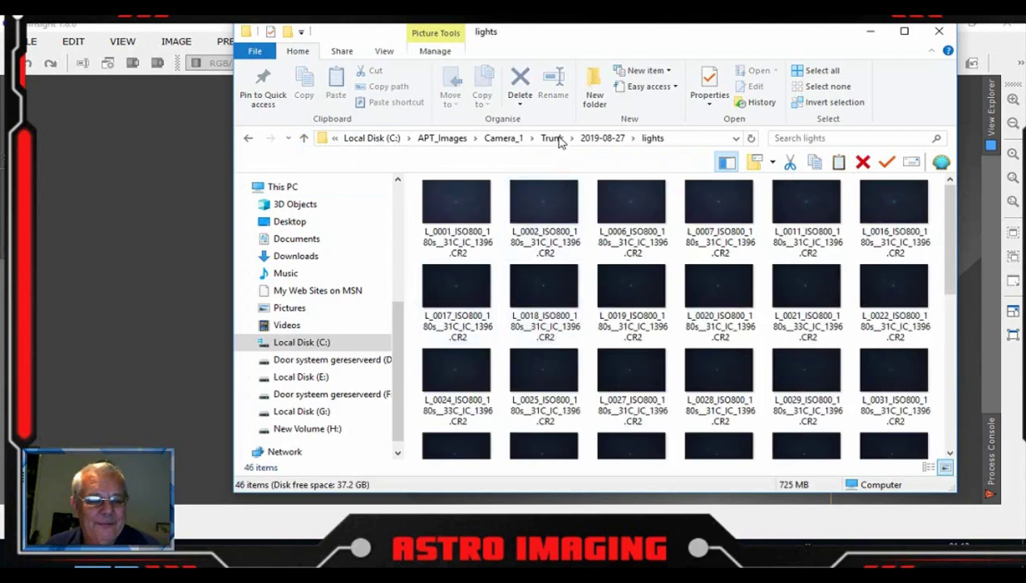
drag(648, 40, 622, 34)
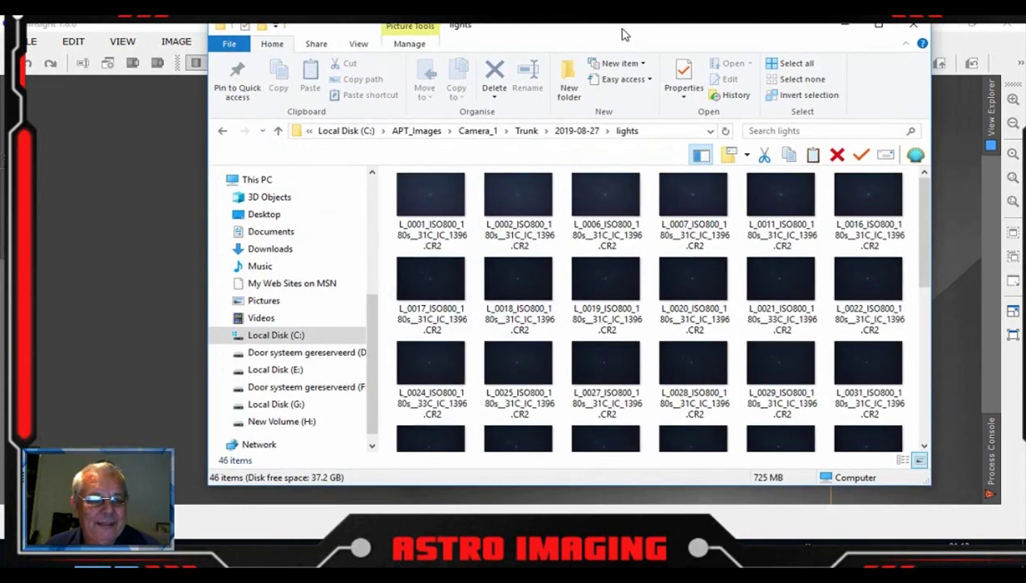
click(280, 133)
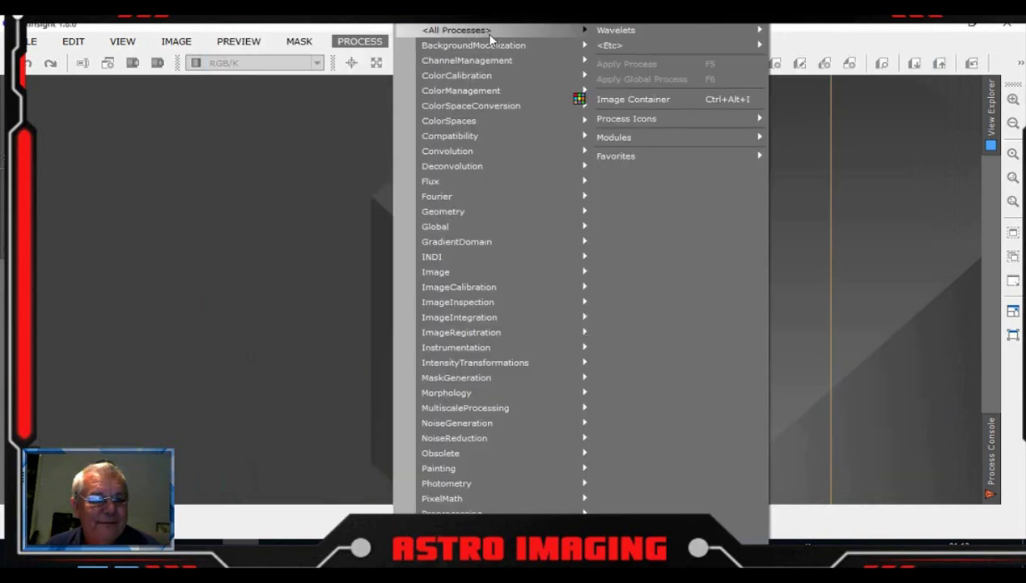
Step: Open ImageCalibration from All Processes and nudge its window into place
mouse_move(484, 33)
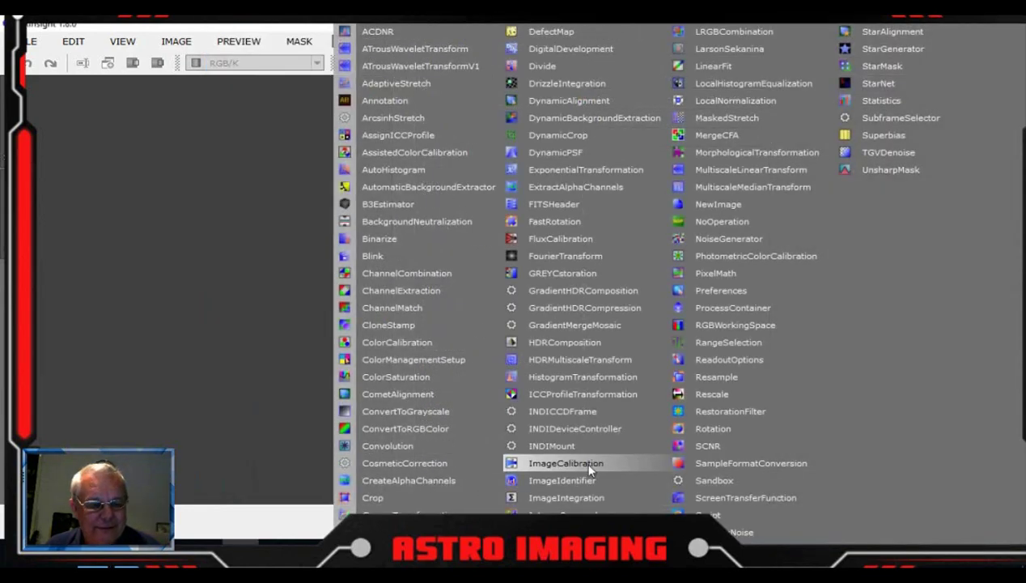
click(559, 463)
drag(293, 106, 305, 103)
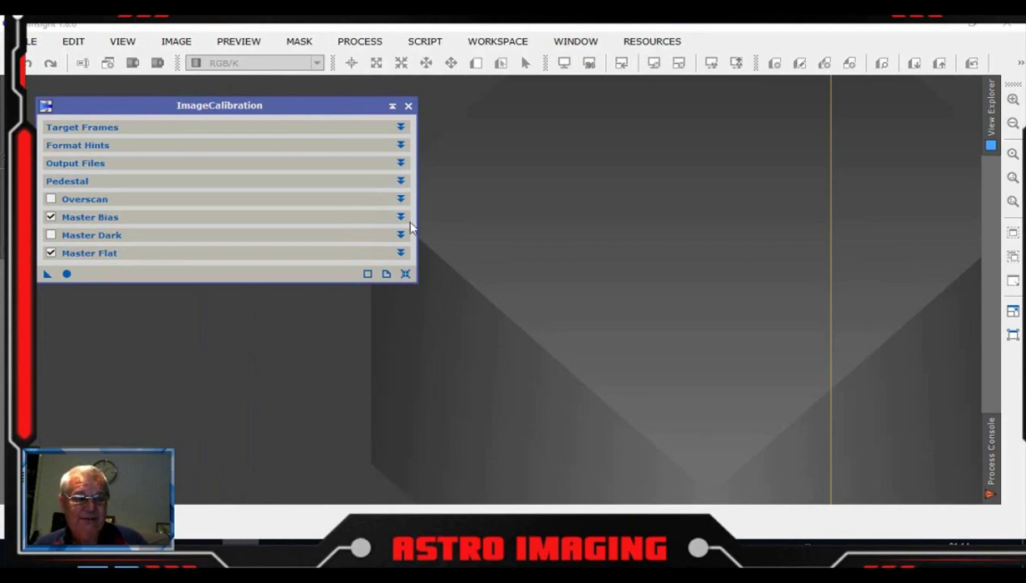
Step: Open the image probably done1.xisf from Camera_1 > Wizard > $$work
double_click(689, 304)
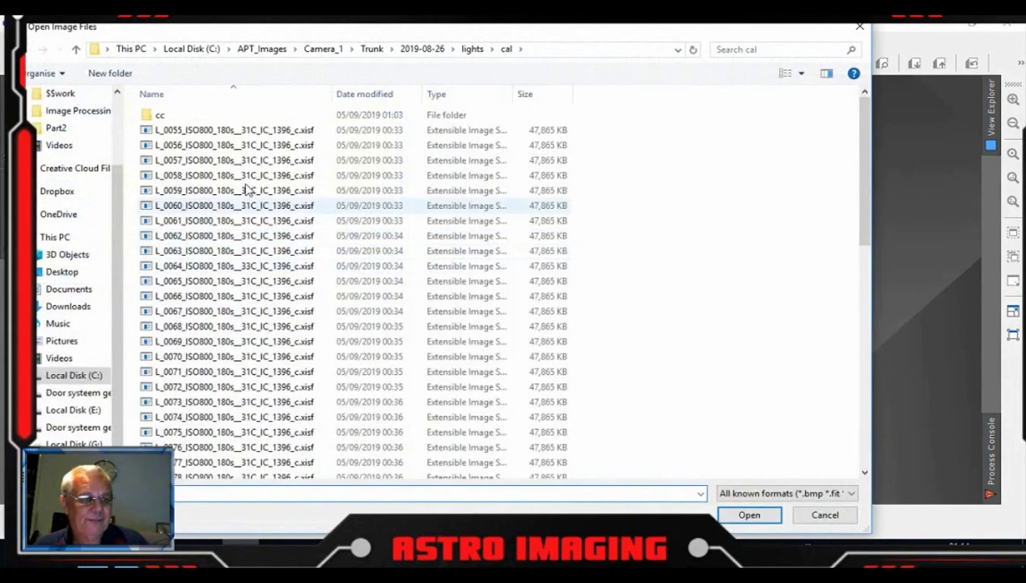
click(324, 50)
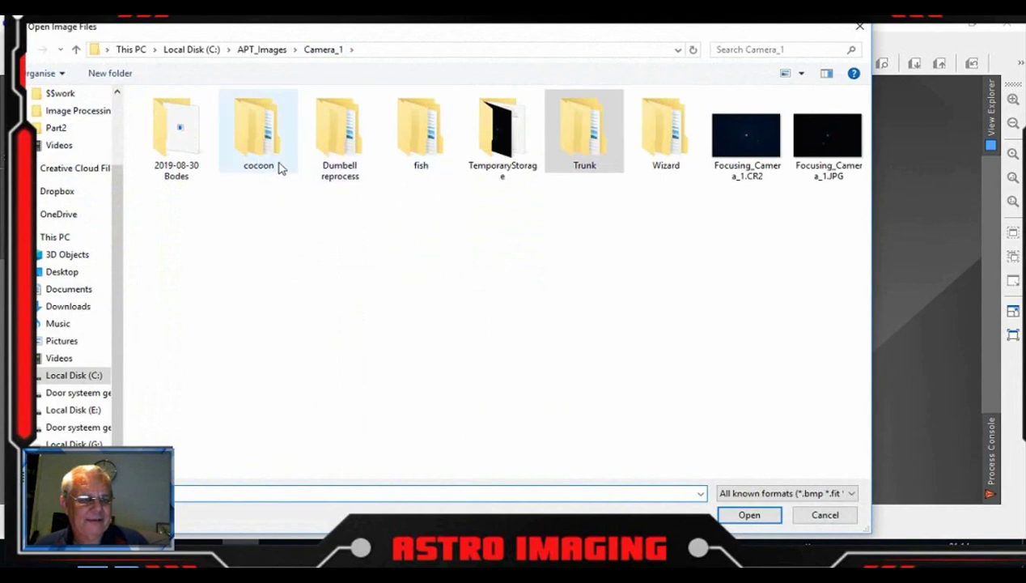
double_click(657, 163)
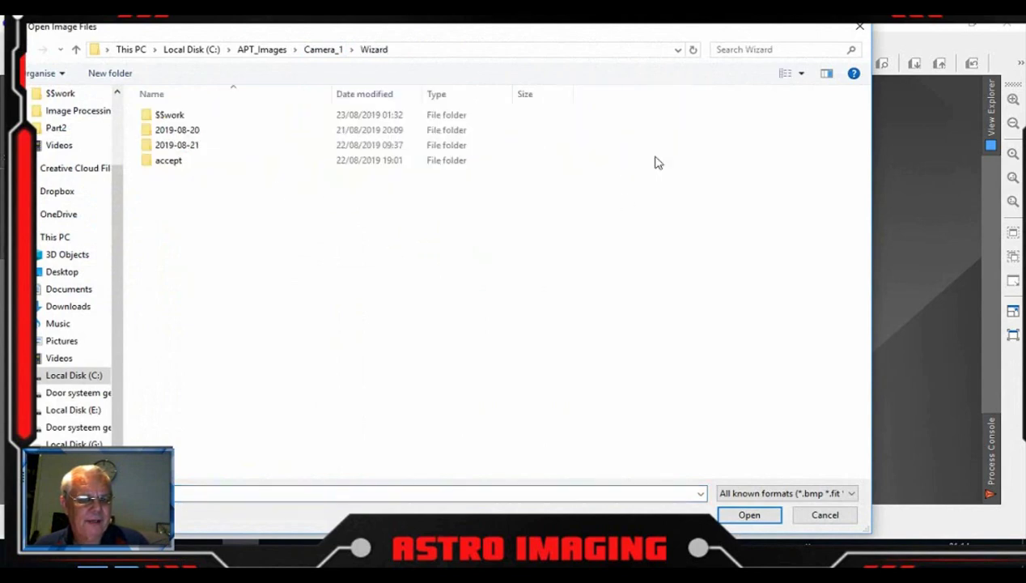
double_click(194, 118)
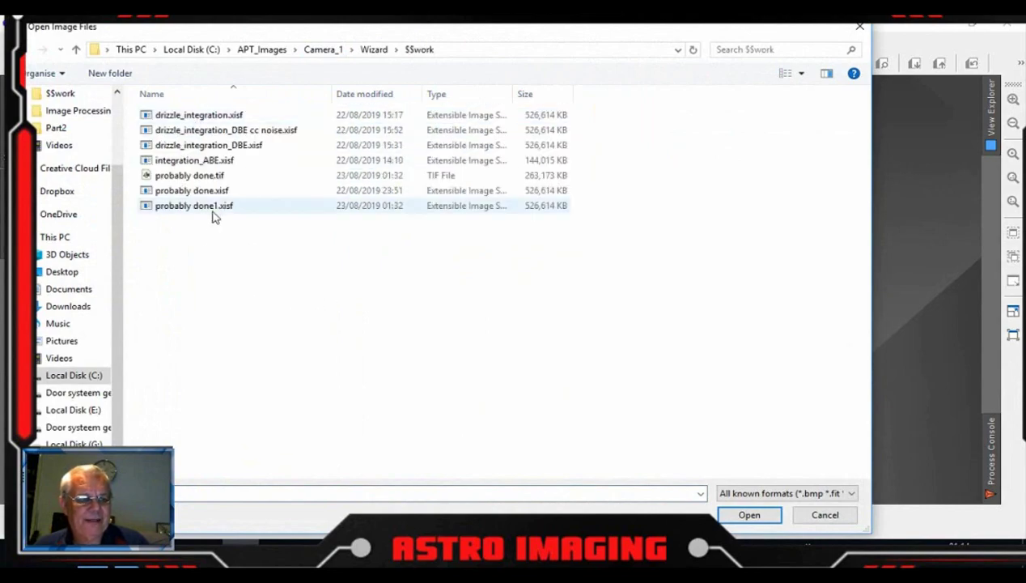
double_click(215, 207)
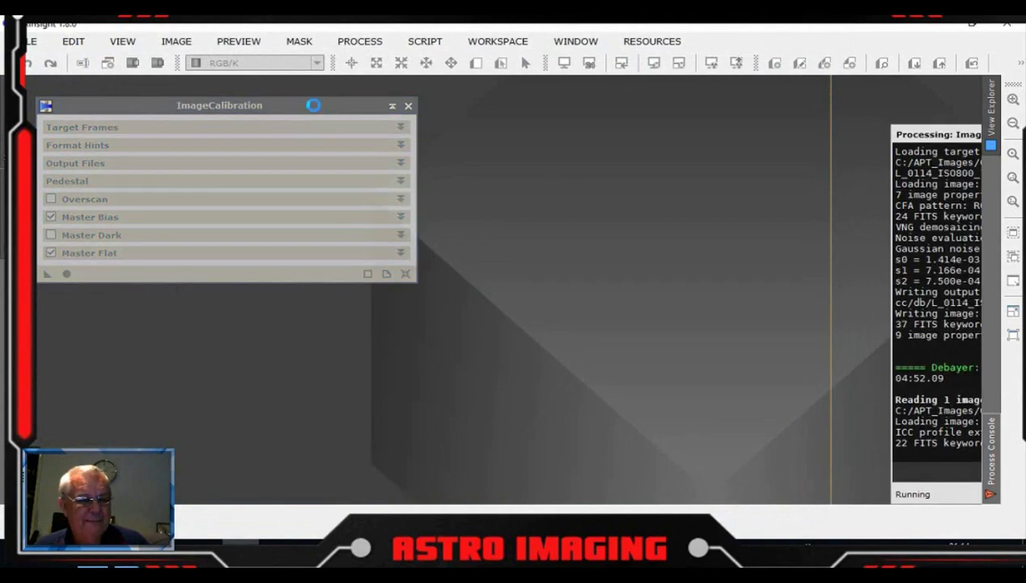
Step: Maximize and zoom into probably done1.xisf, then close it and park ImageCalibration upper left
drag(318, 116, 485, 150)
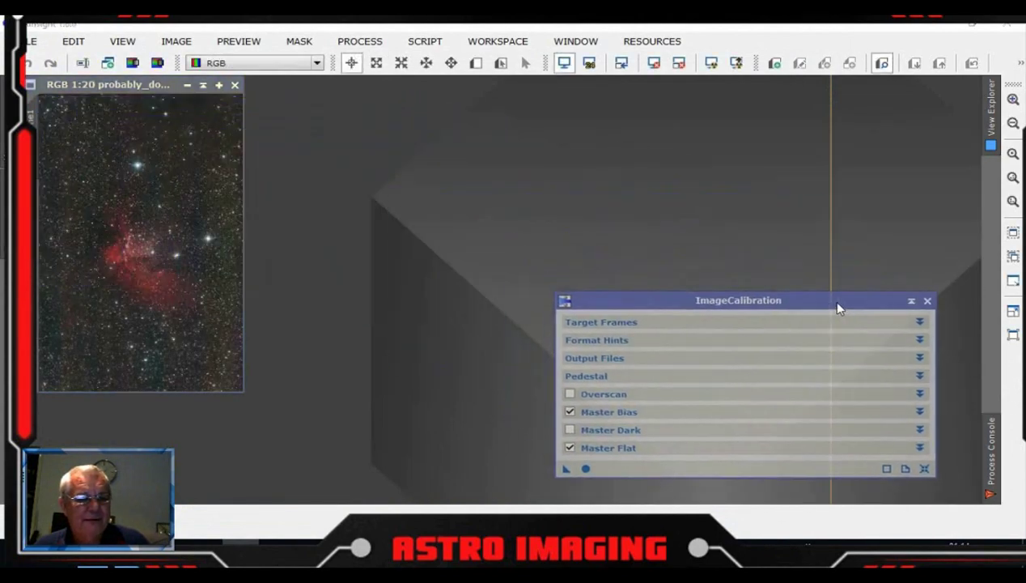
drag(838, 308, 838, 308)
drag(136, 87, 271, 114)
click(360, 112)
scroll(496, 327, up, 5)
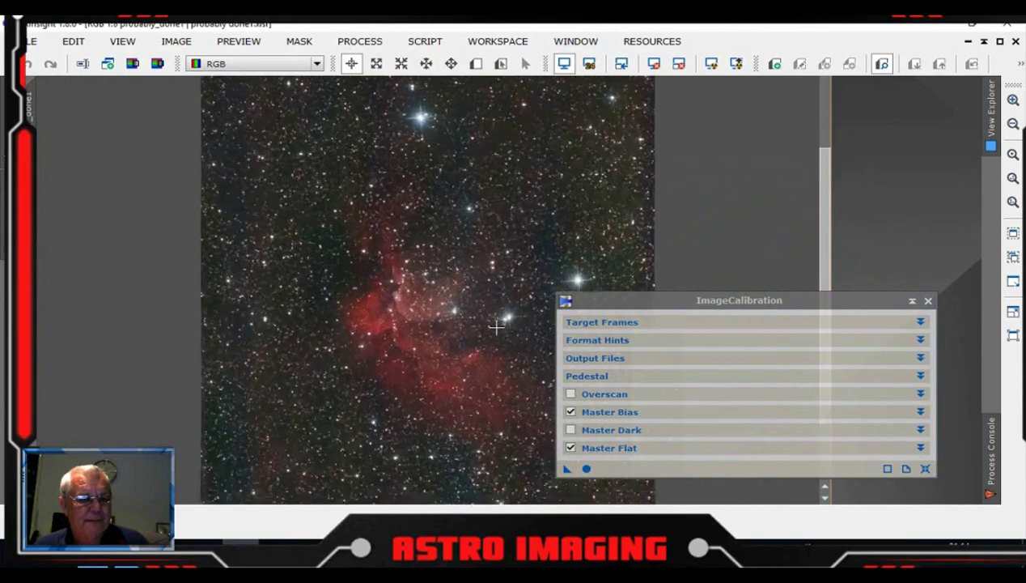
drag(683, 303, 962, 304)
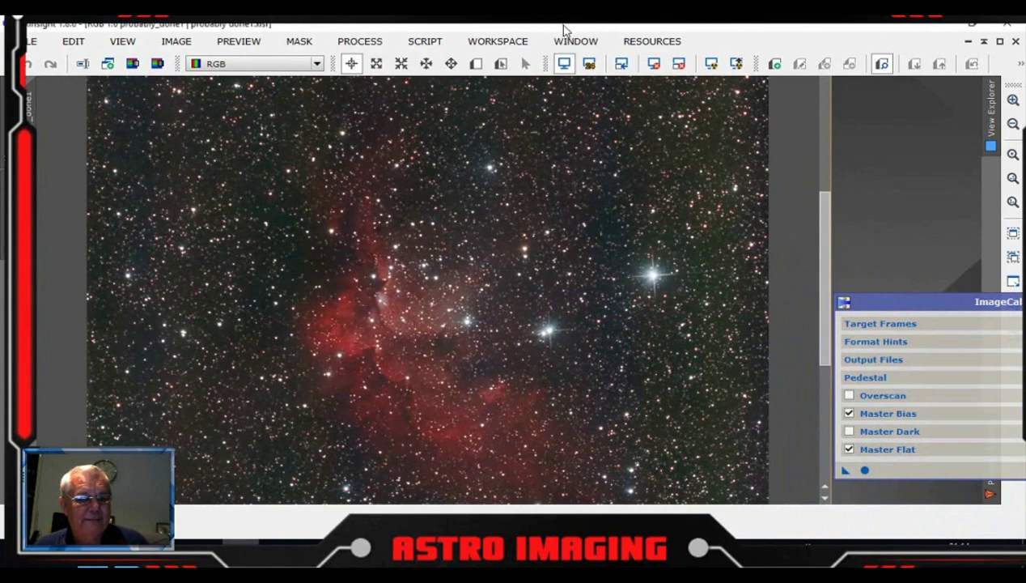
scroll(446, 296, up, 1)
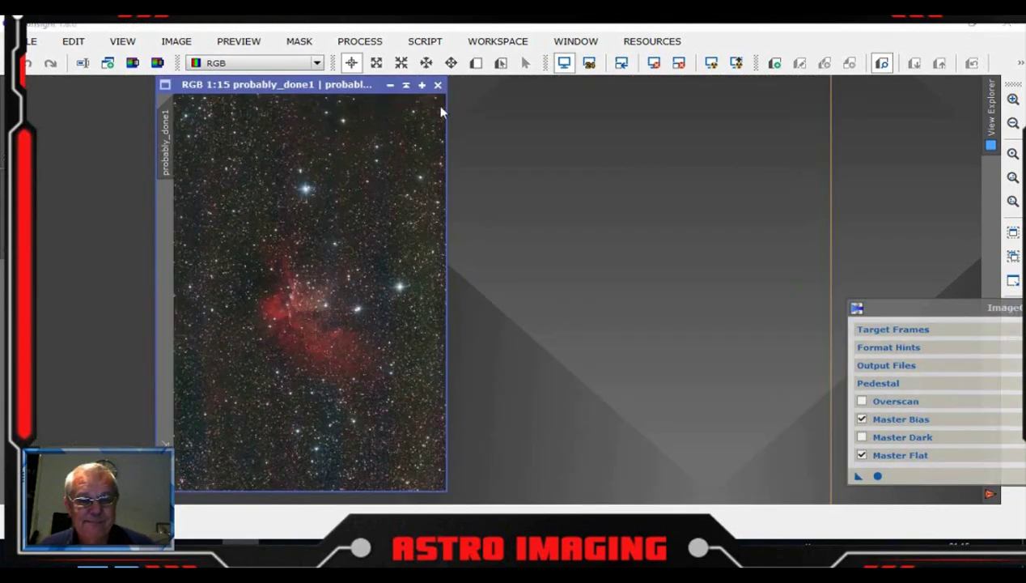
click(435, 86)
drag(898, 304, 145, 106)
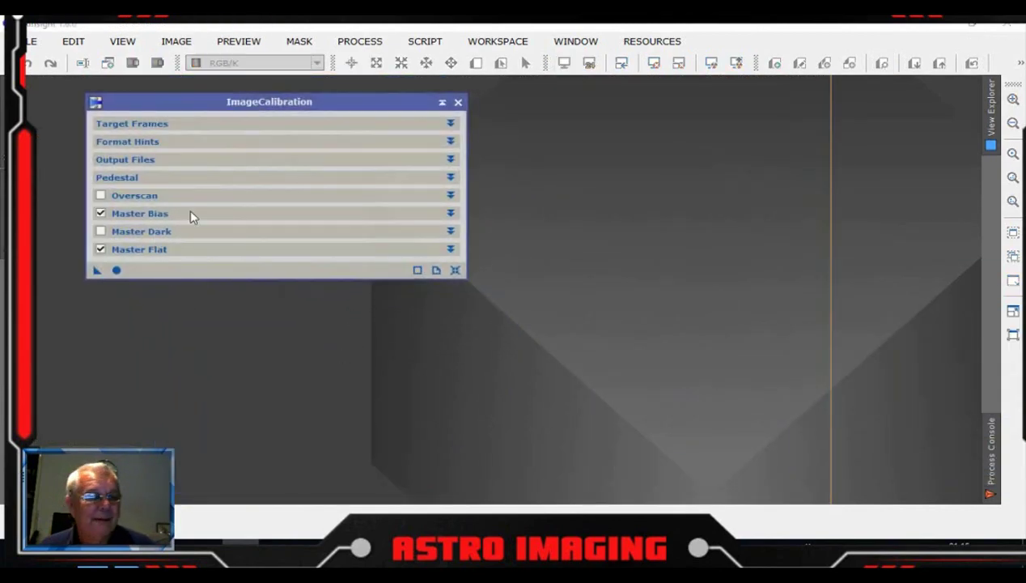
Step: Reset ImageCalibration and add all CR2 lights from Trunk > 2019-08-27 > lights as targets
click(452, 123)
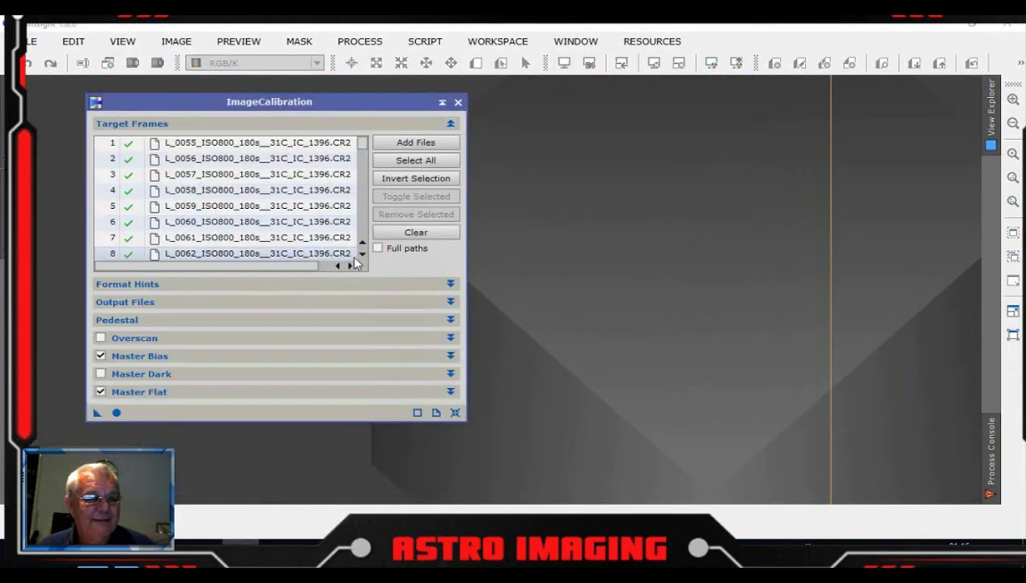
click(455, 412)
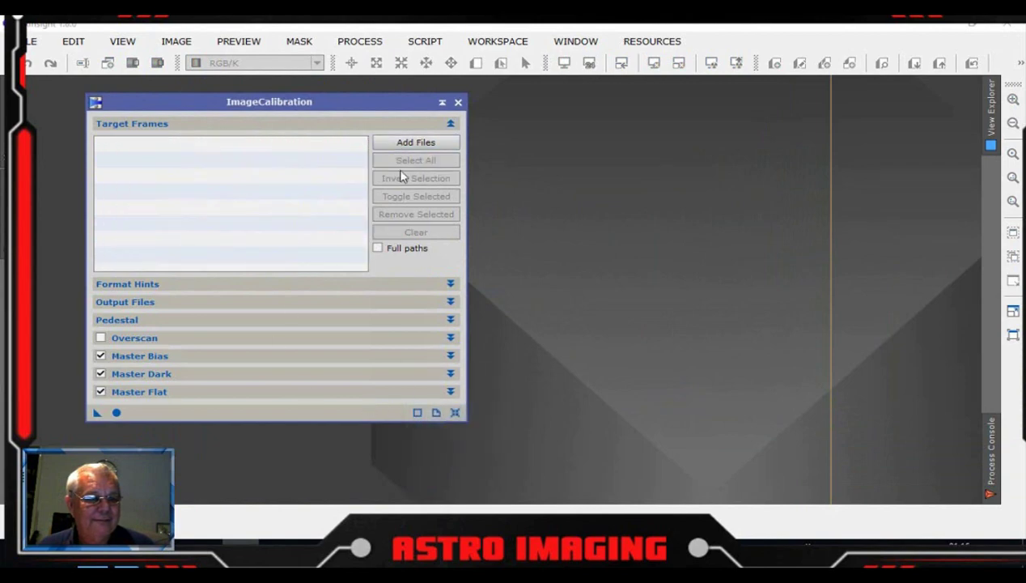
click(413, 144)
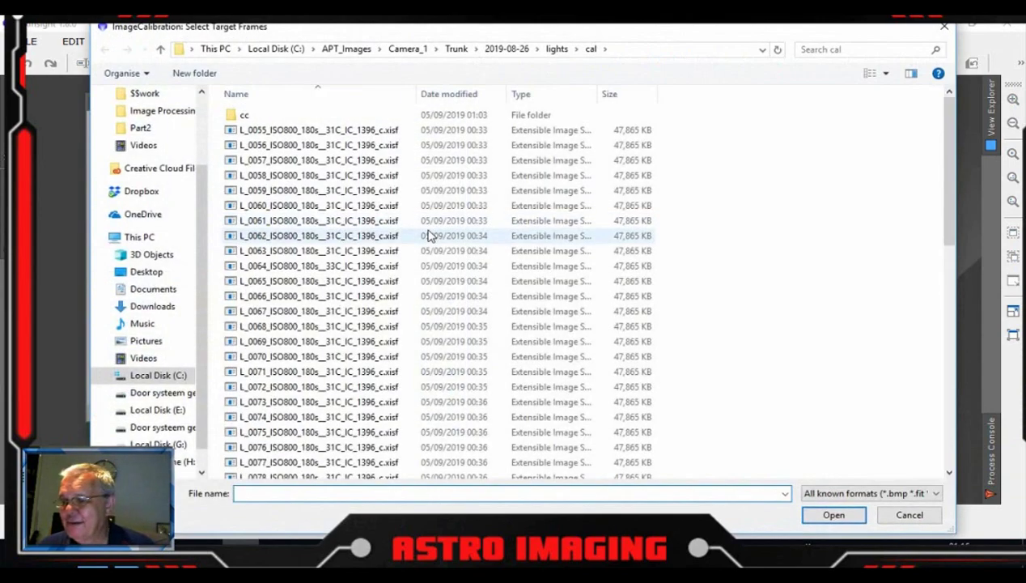
click(462, 50)
double_click(302, 134)
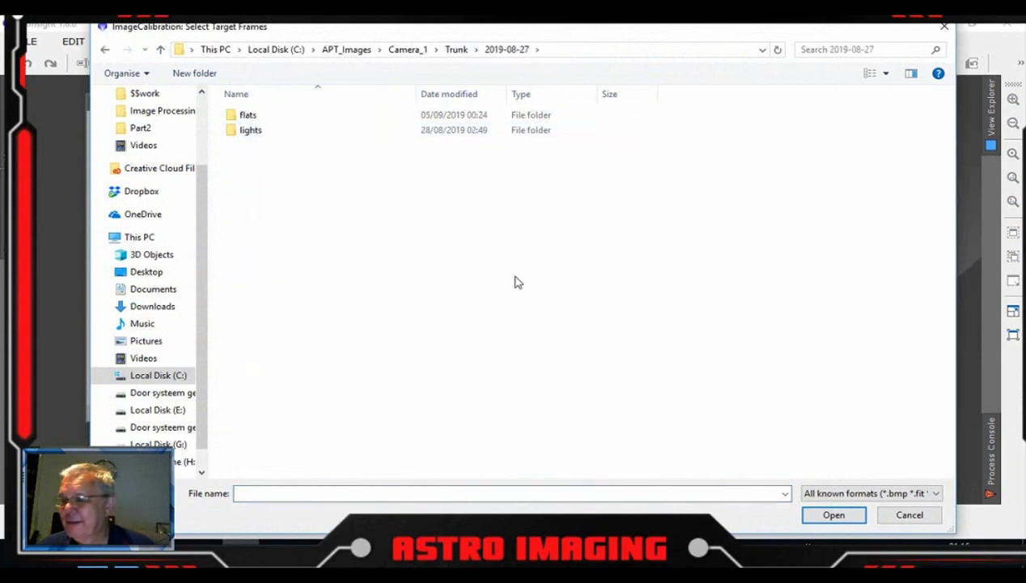
double_click(292, 133)
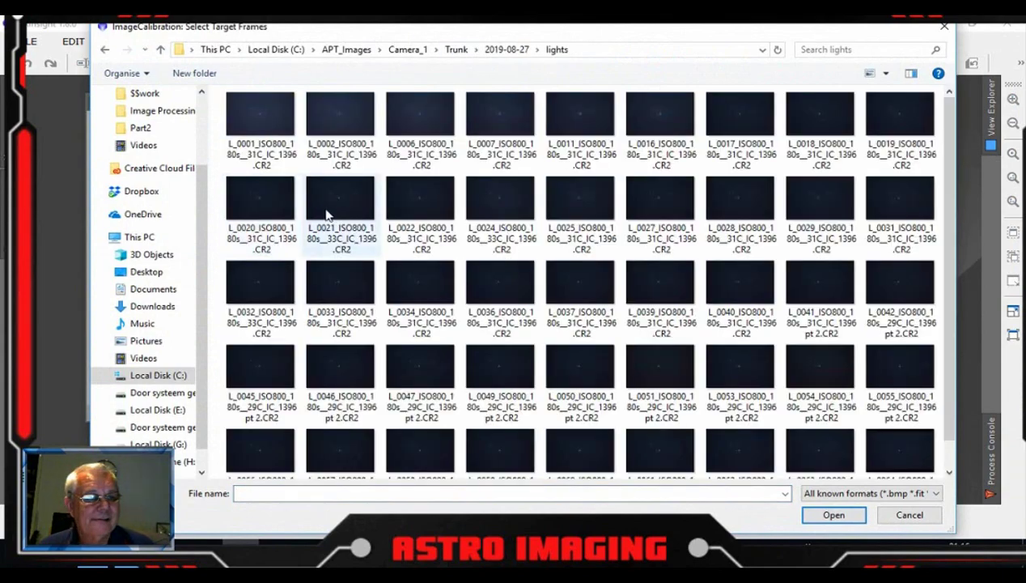
click(341, 193)
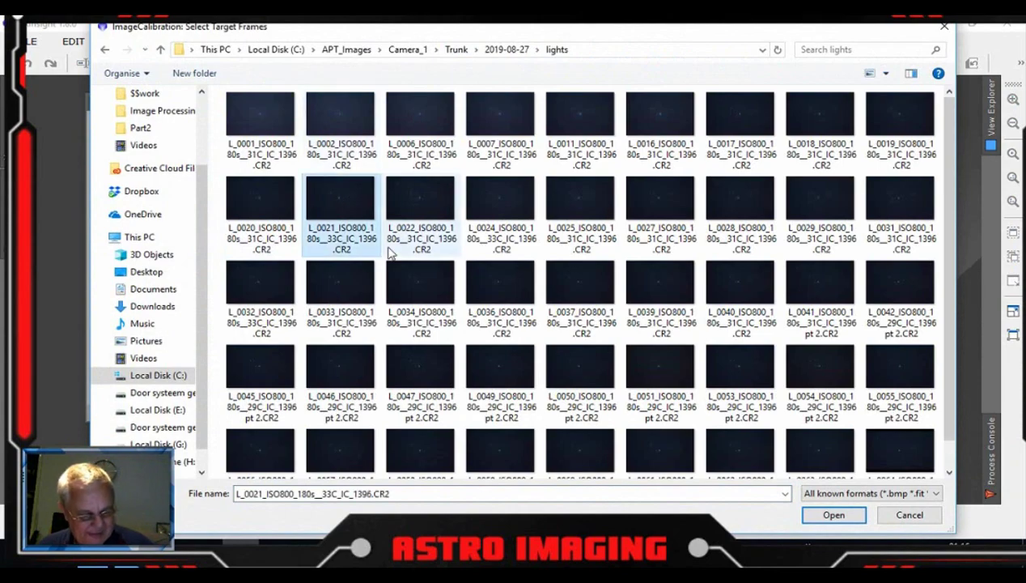
key(ctrl+a)
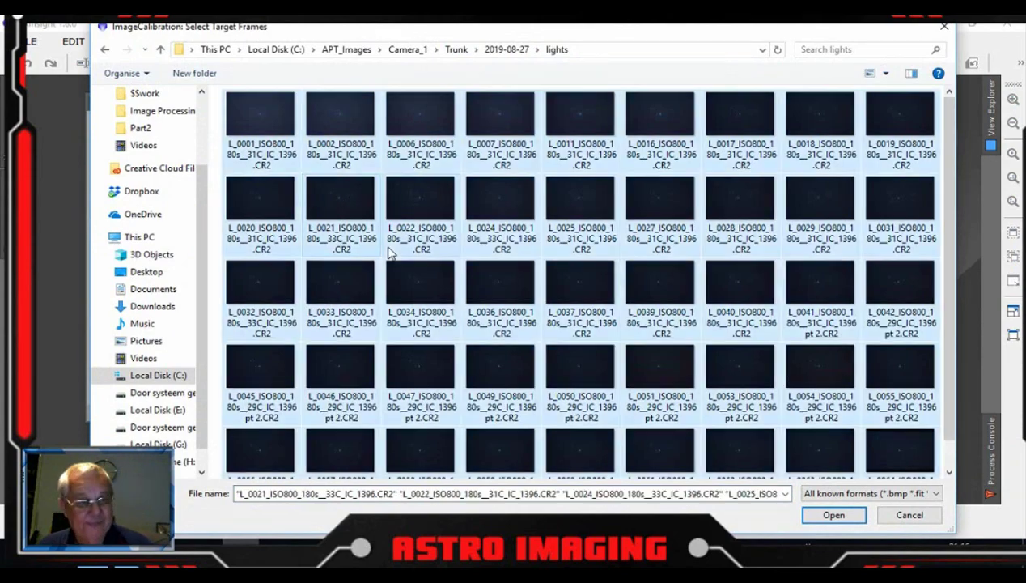
click(834, 515)
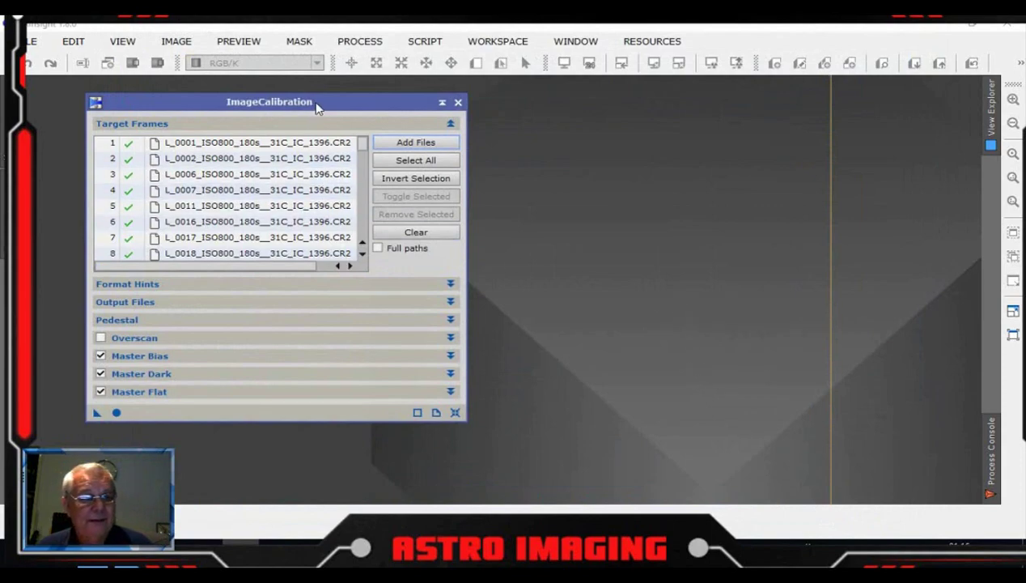
drag(317, 108, 298, 97)
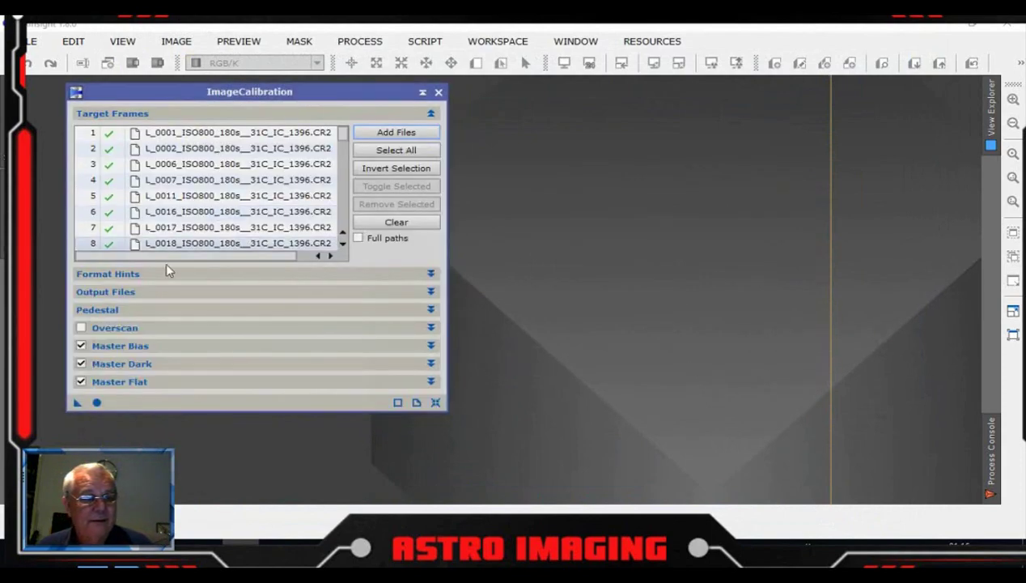
Step: Collapse the target list, keep master bias enabled and switch master dark off
click(431, 114)
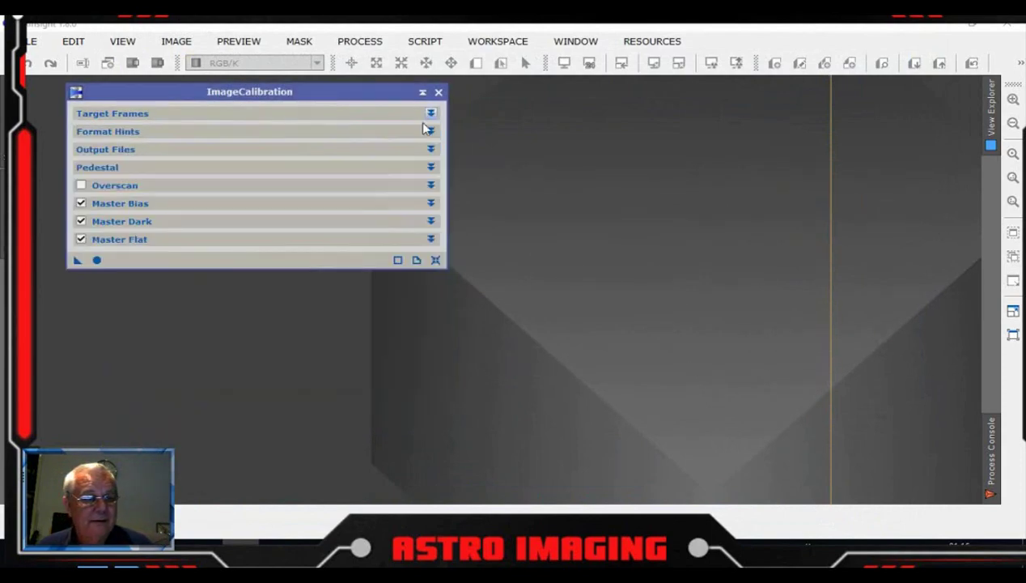
click(81, 204)
click(83, 204)
click(81, 222)
Step: Use masterbias.xisf from APT_Images > Image Processing as master bias, then expand Output Files
click(431, 203)
click(433, 224)
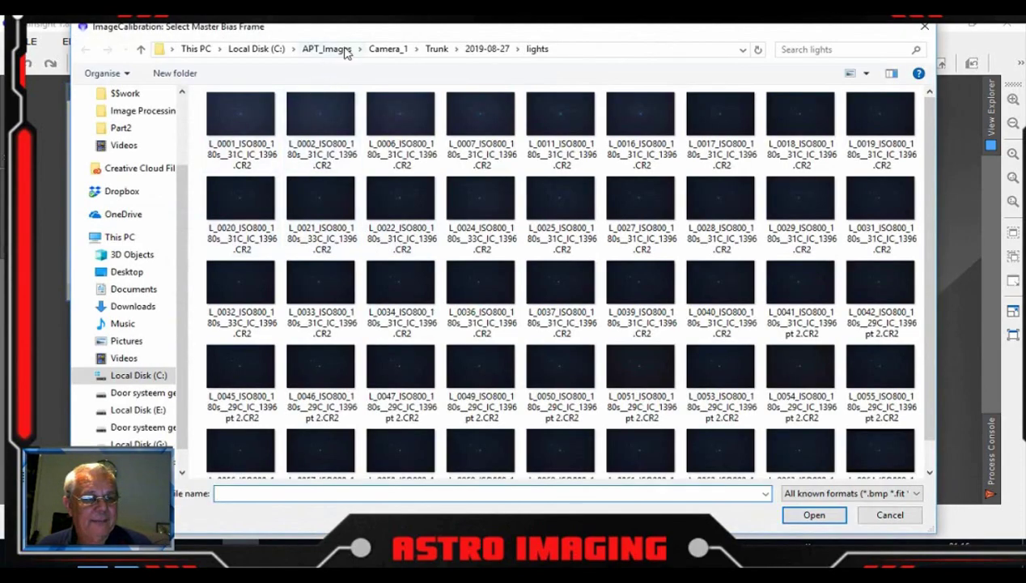
click(328, 49)
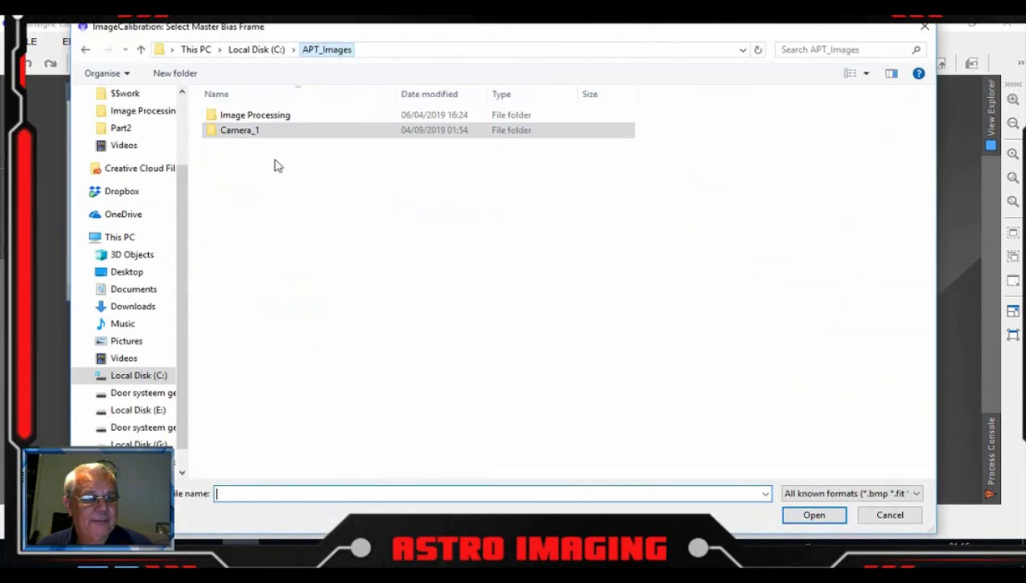
double_click(277, 118)
double_click(271, 162)
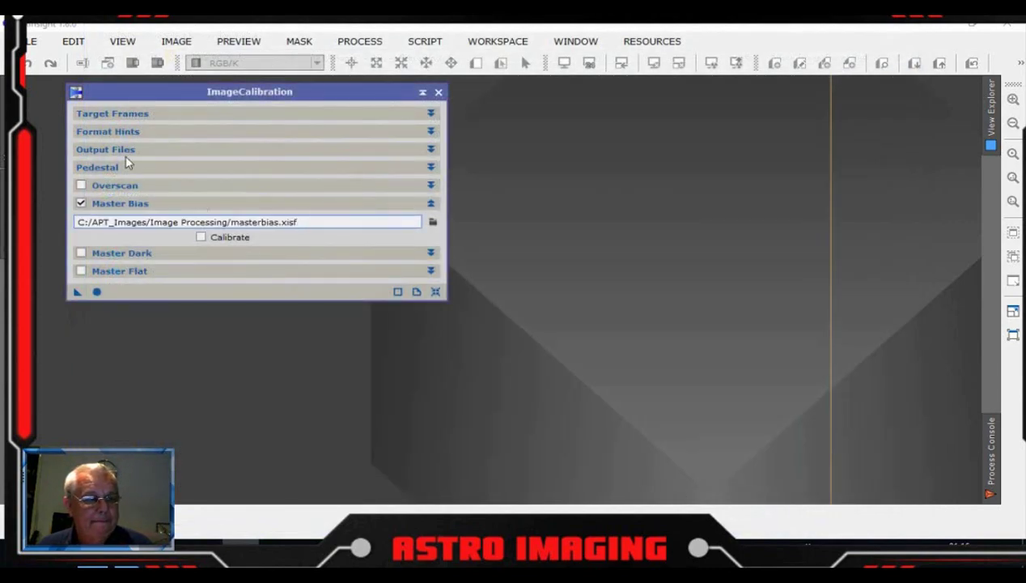
click(431, 149)
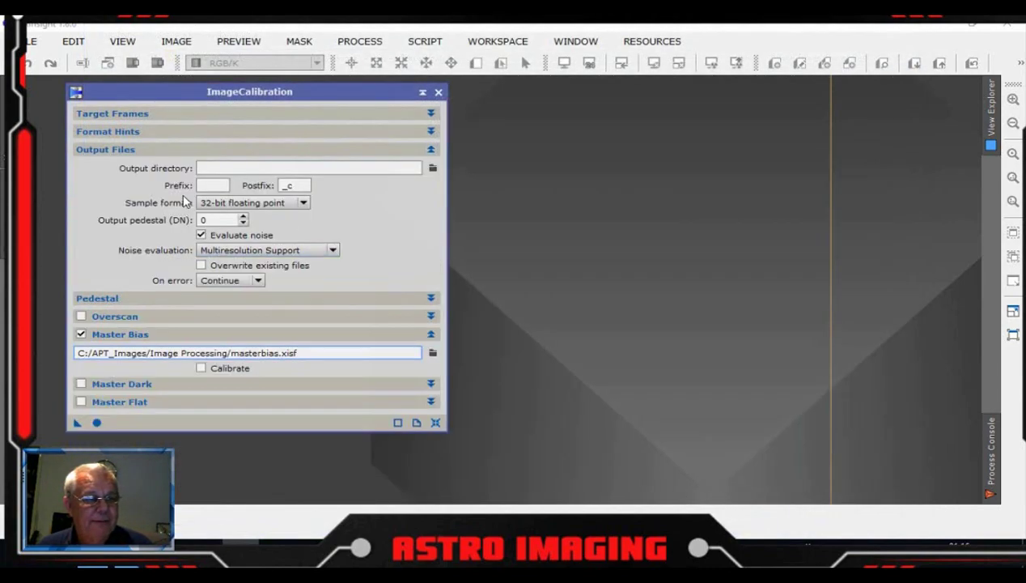
Step: Set ImageCalibration's output directory to a new 'cal' folder inside Trunk/2019-08-27/lights
click(432, 167)
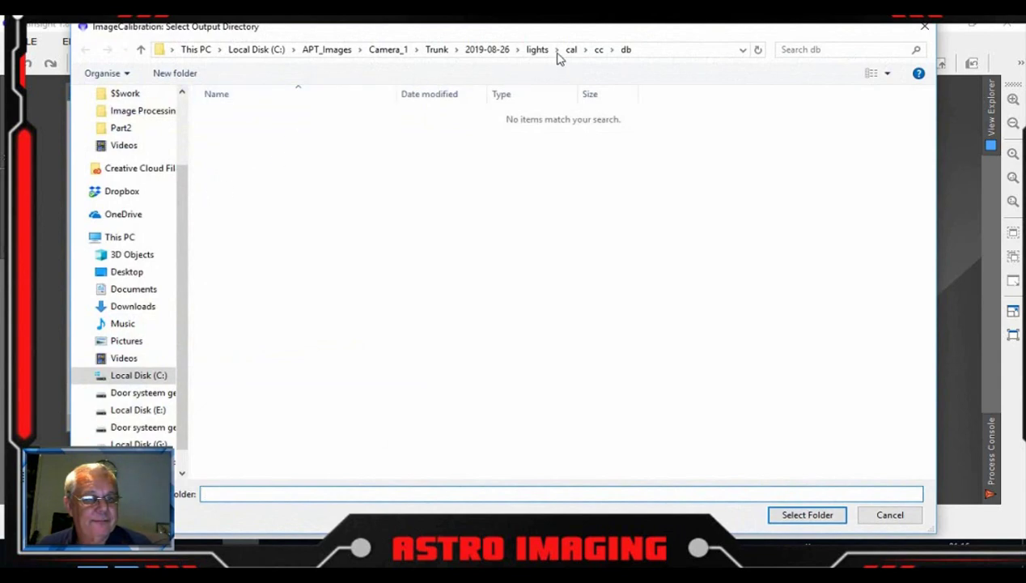
click(441, 51)
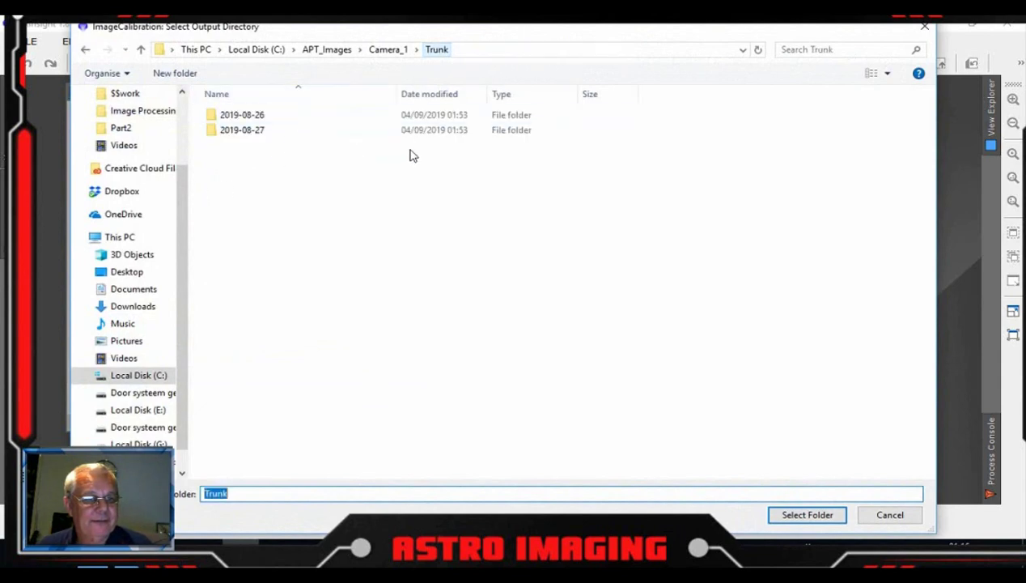
double_click(283, 129)
click(275, 136)
double_click(275, 136)
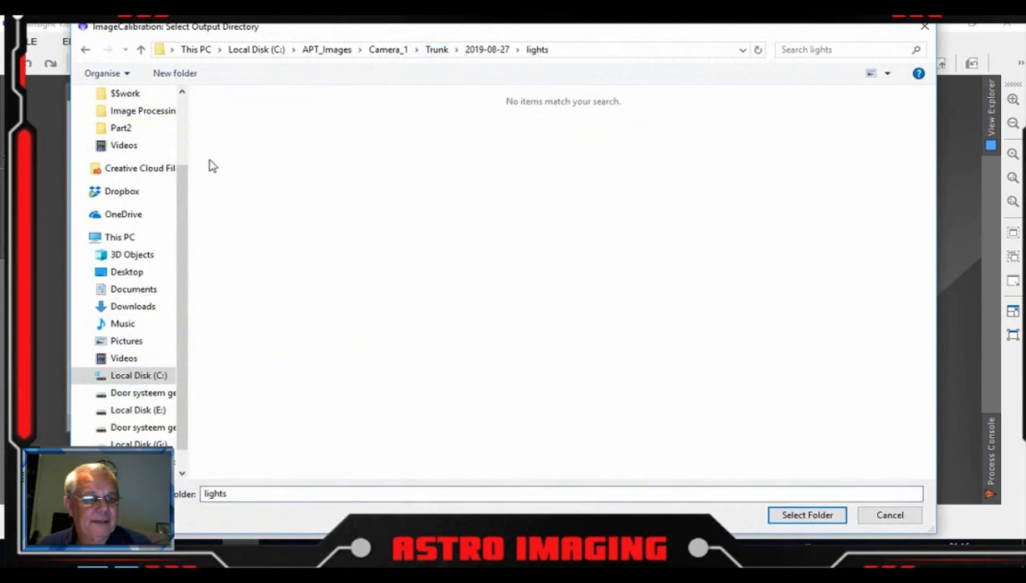
click(175, 73)
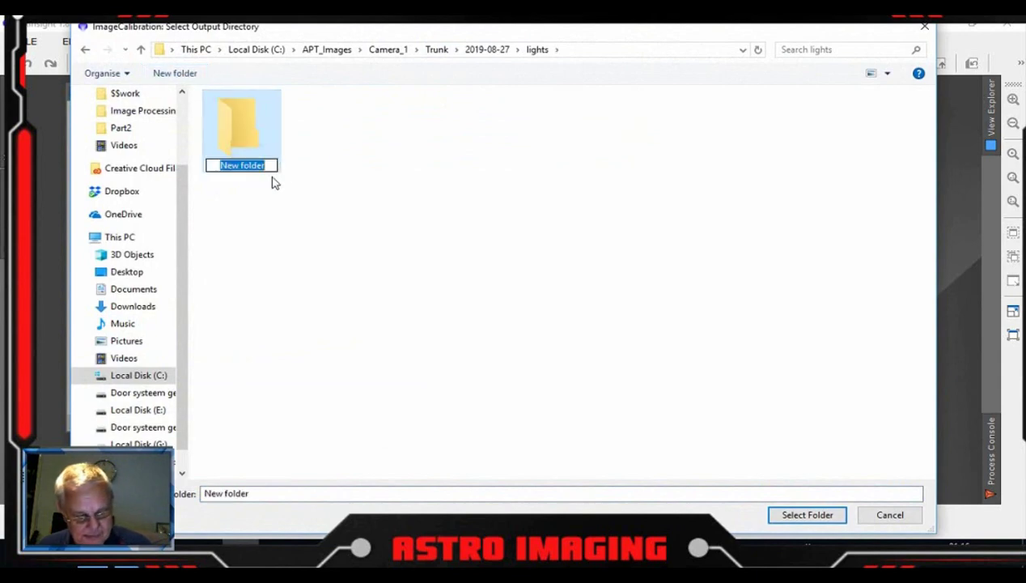
text(cal)
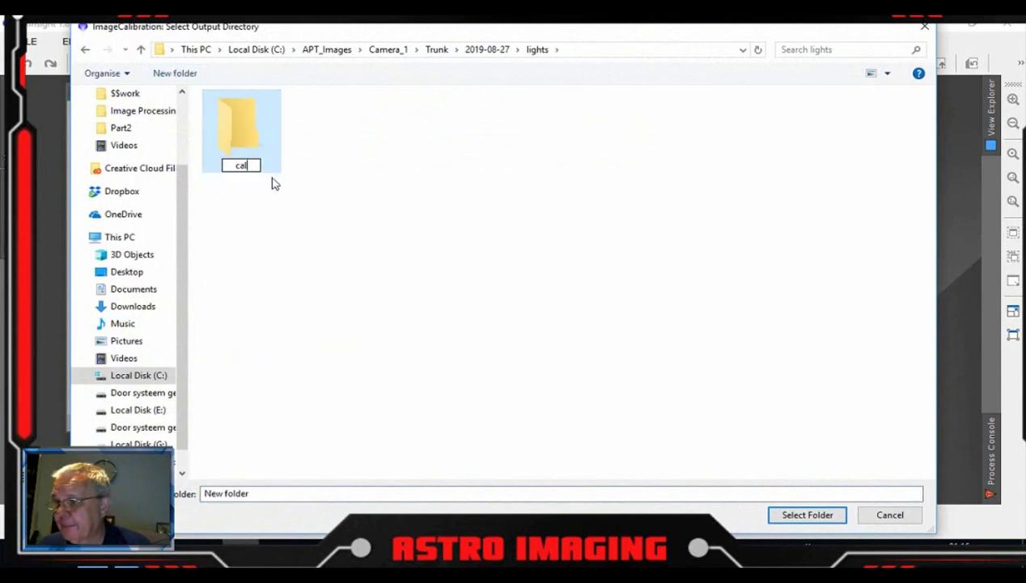
key(Return)
key(Return)
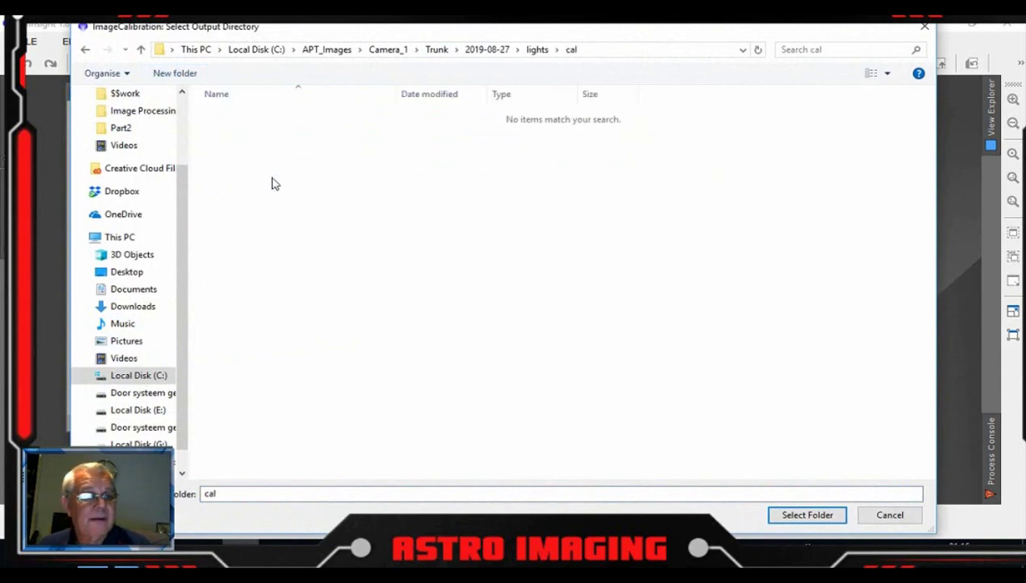
click(803, 517)
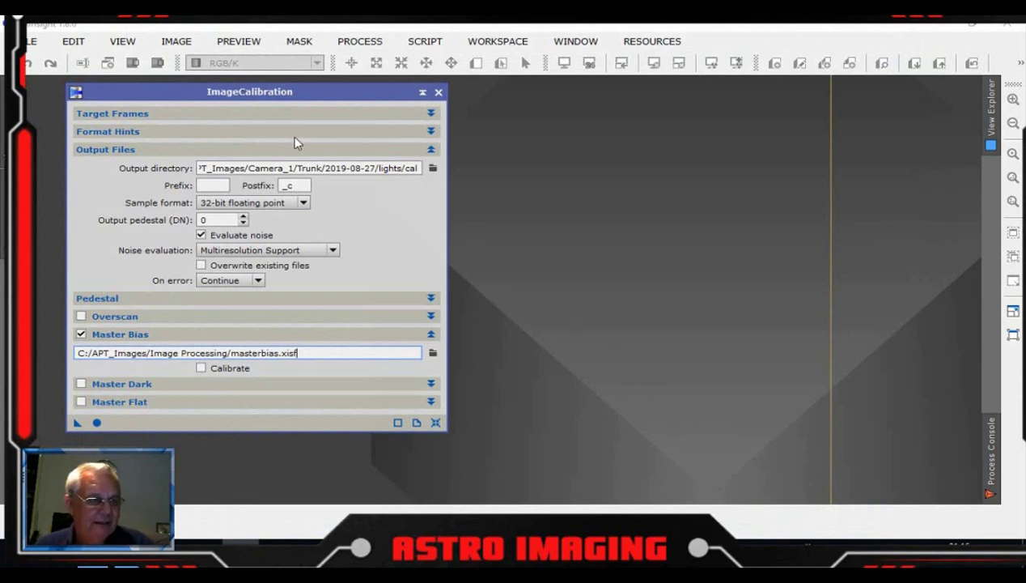
Step: Collapse the Output Files and Master Bias sections of ImageCalibration
click(431, 149)
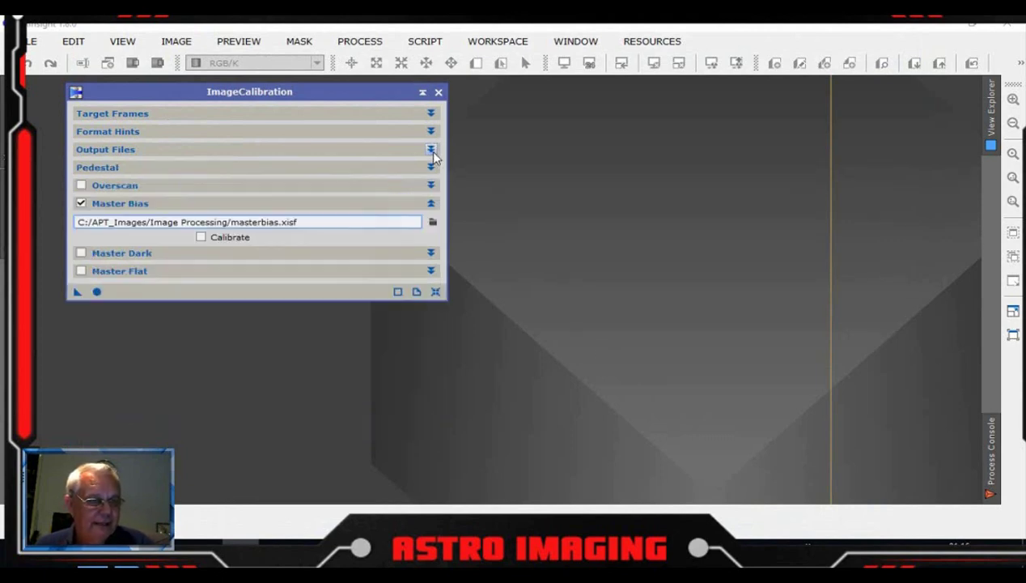
drag(323, 101, 293, 94)
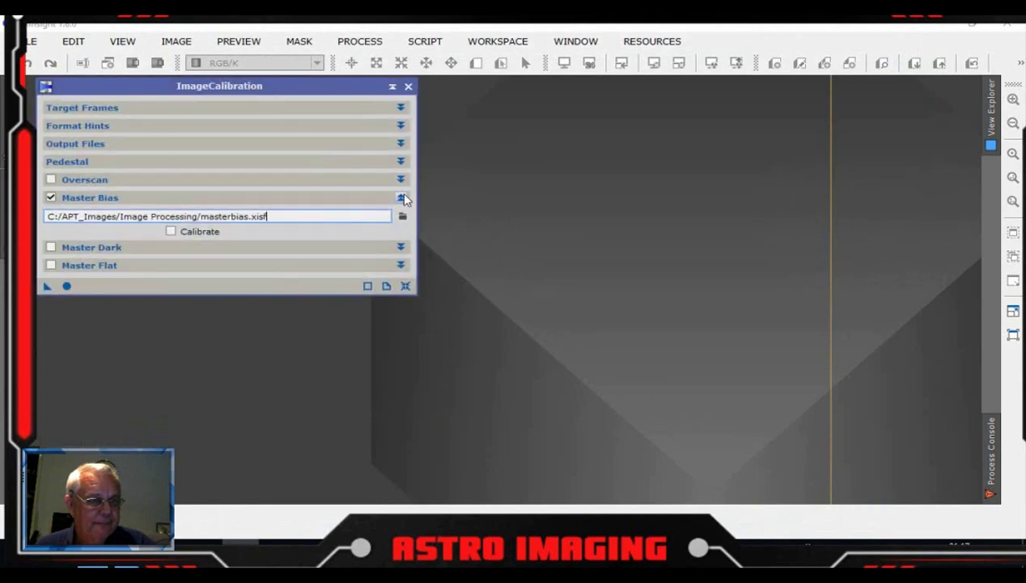
click(401, 197)
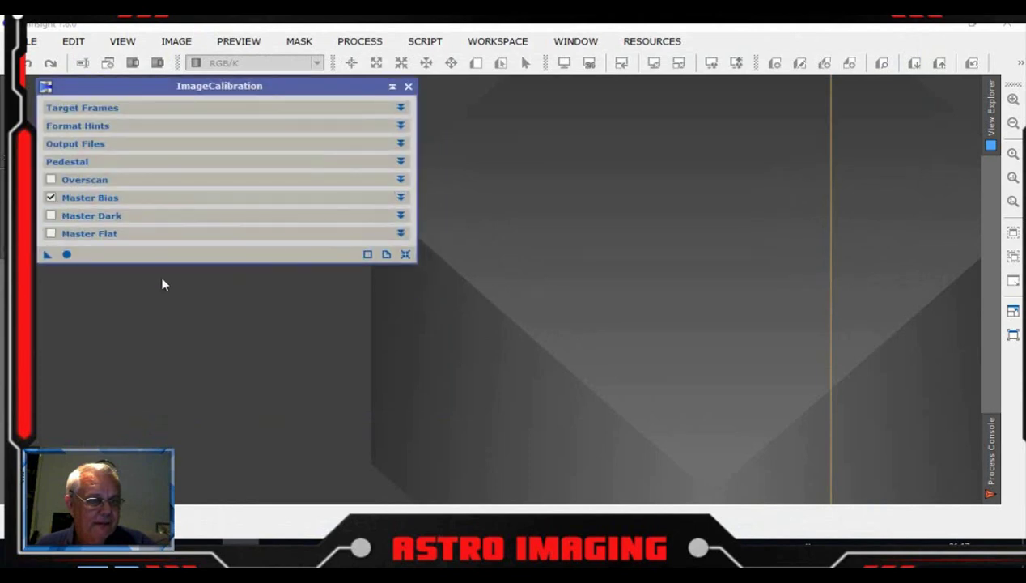
Step: Run ImageCalibration on all 45 light frames, then bring up CosmeticCorrection reset to defaults
click(66, 256)
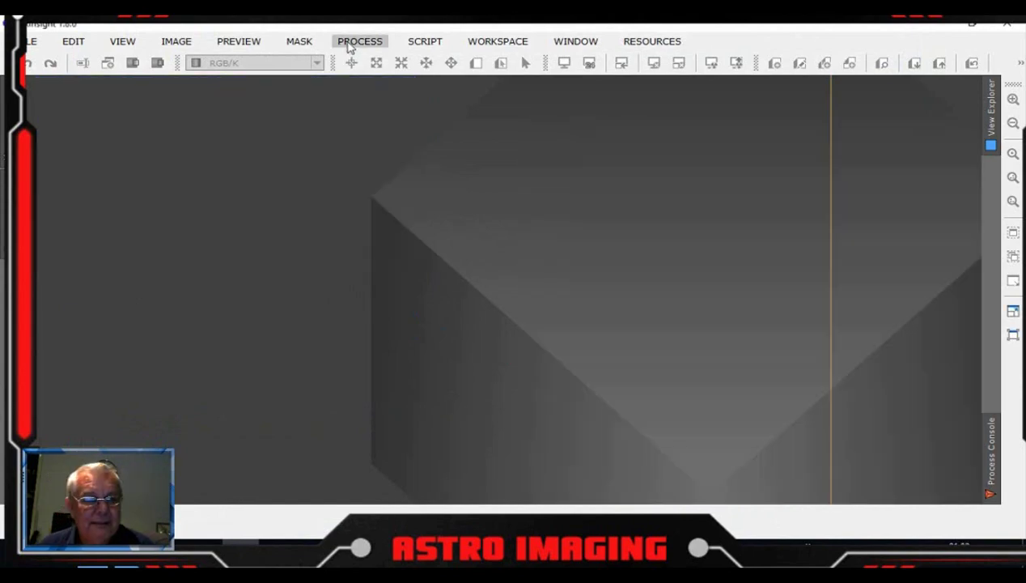
click(360, 41)
mouse_move(432, 32)
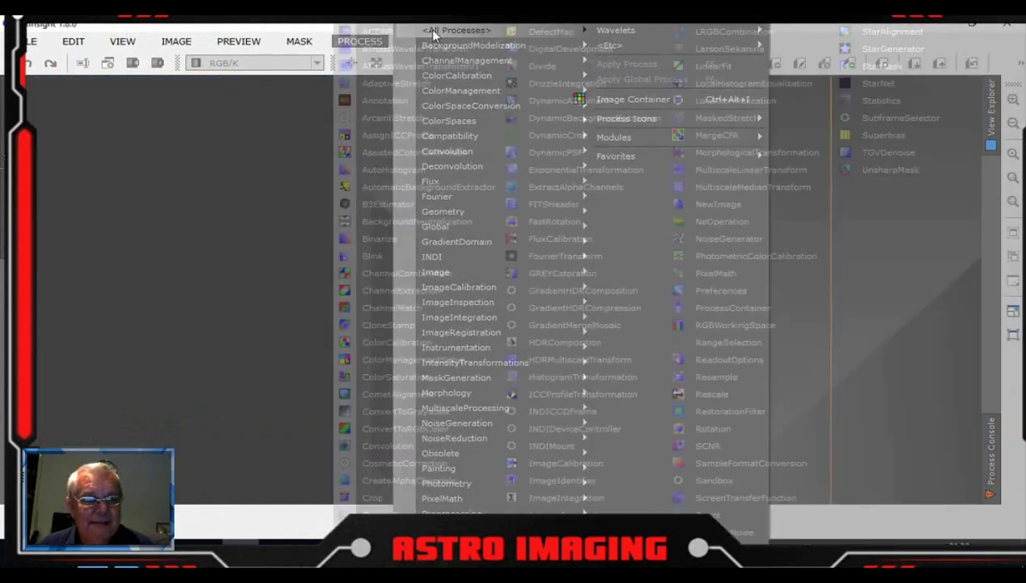
click(430, 464)
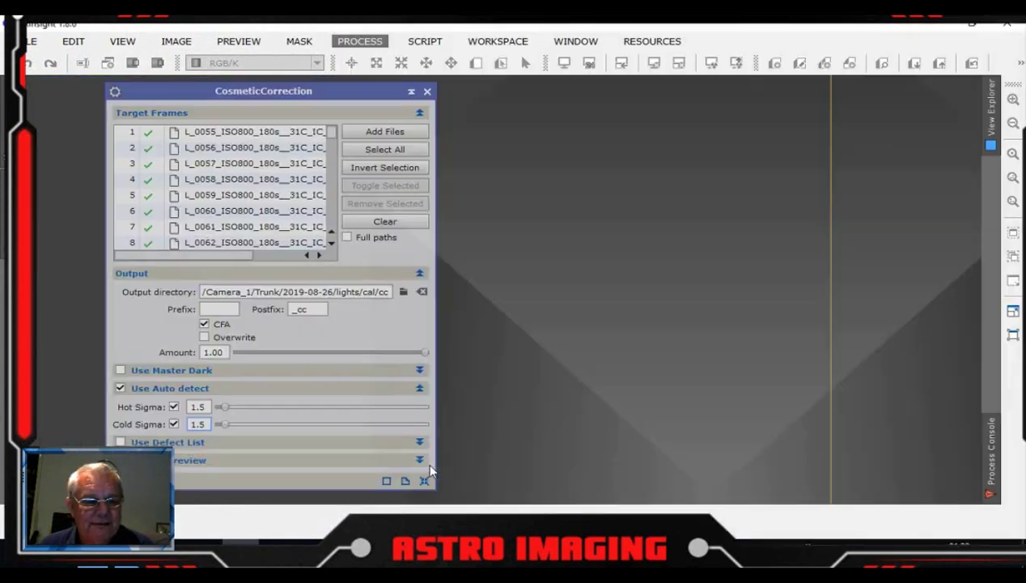
click(425, 481)
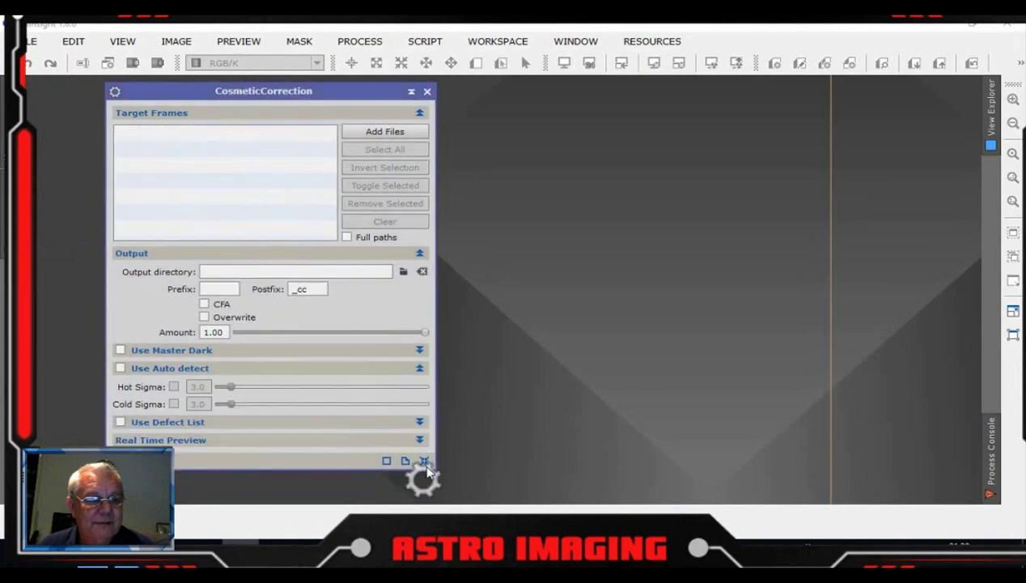
drag(360, 91, 346, 93)
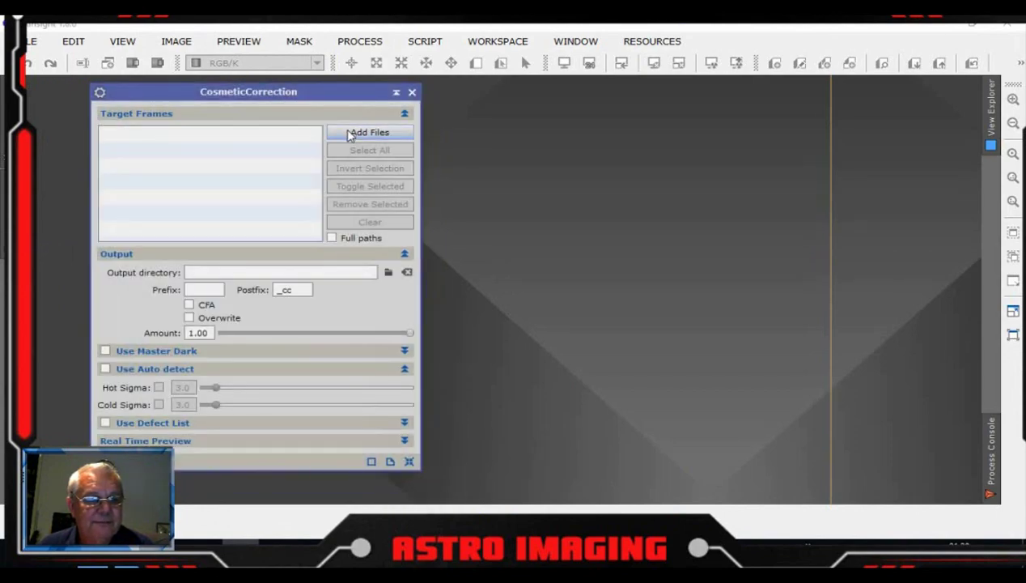
Step: Add every calibrated _c.xisf frame from Camera_1/Trunk/2019-08-27/lights/cal as CosmeticCorrection targets
click(342, 130)
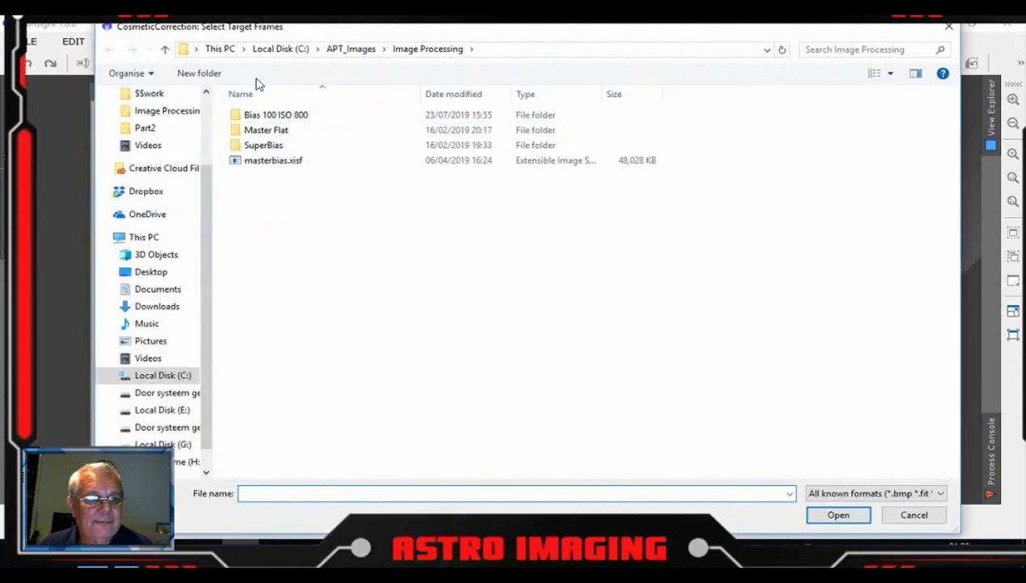
click(352, 49)
double_click(283, 131)
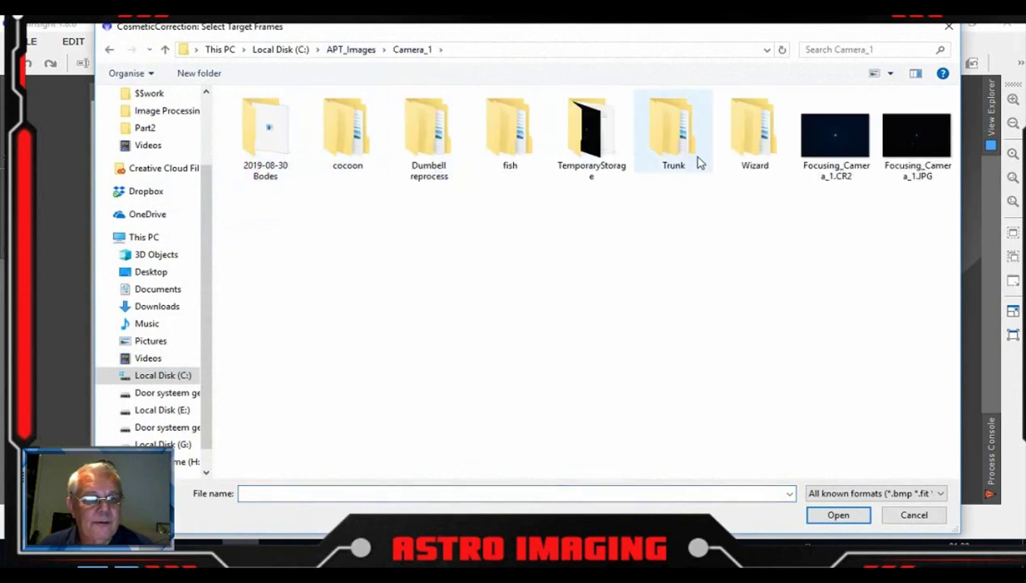
double_click(682, 154)
double_click(327, 132)
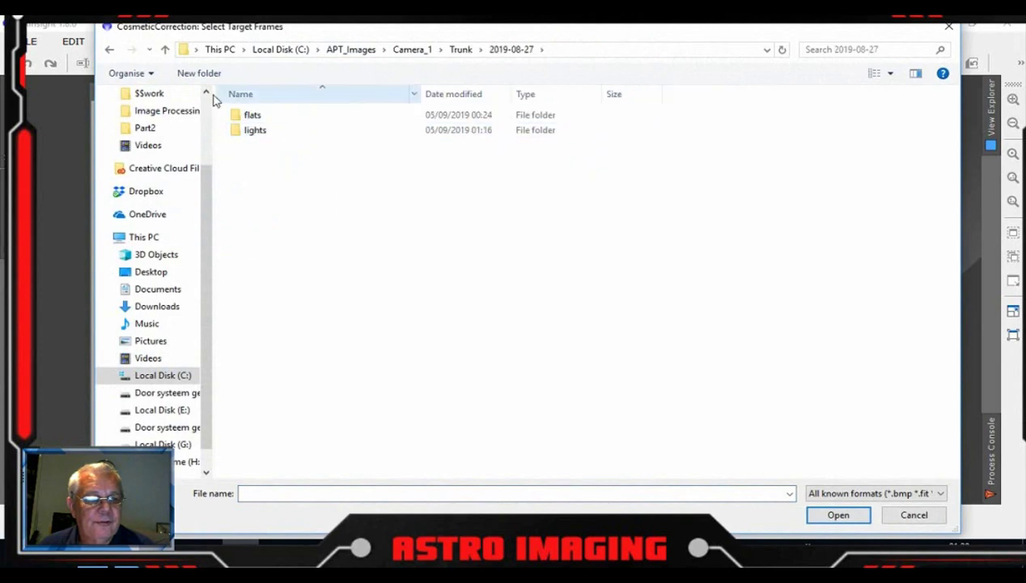
double_click(268, 132)
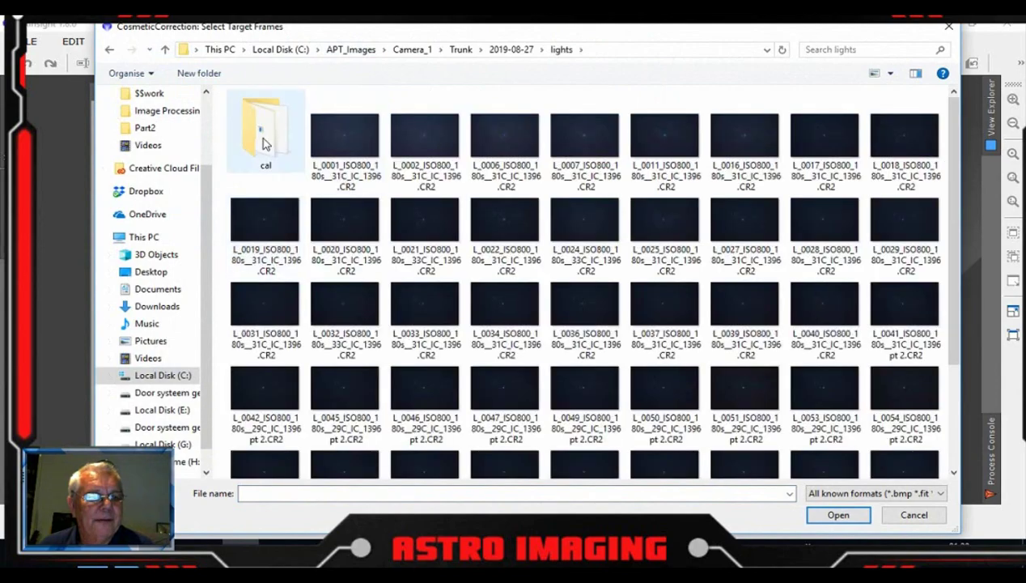
double_click(265, 133)
click(315, 130)
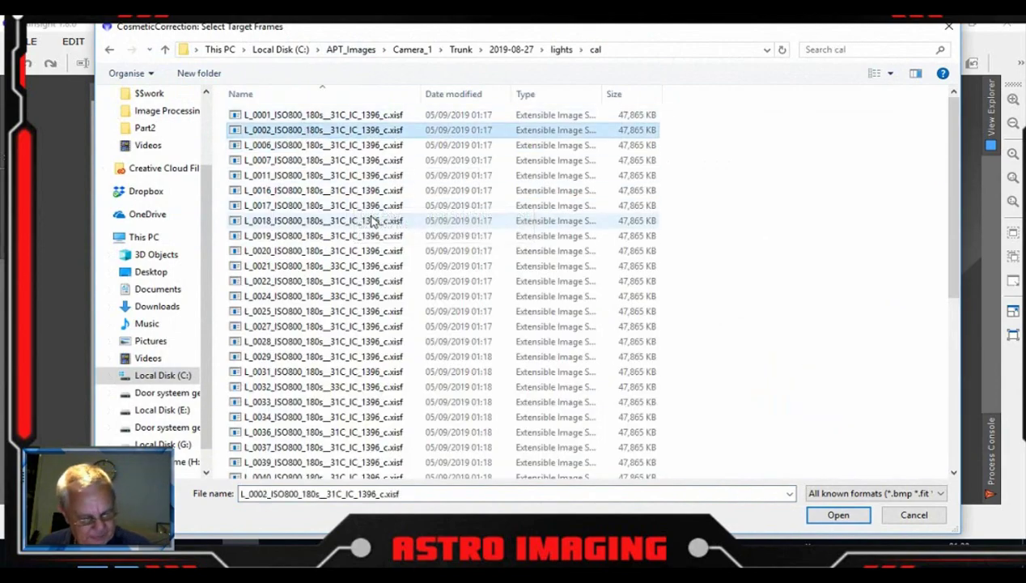
key(ctrl+a)
click(838, 515)
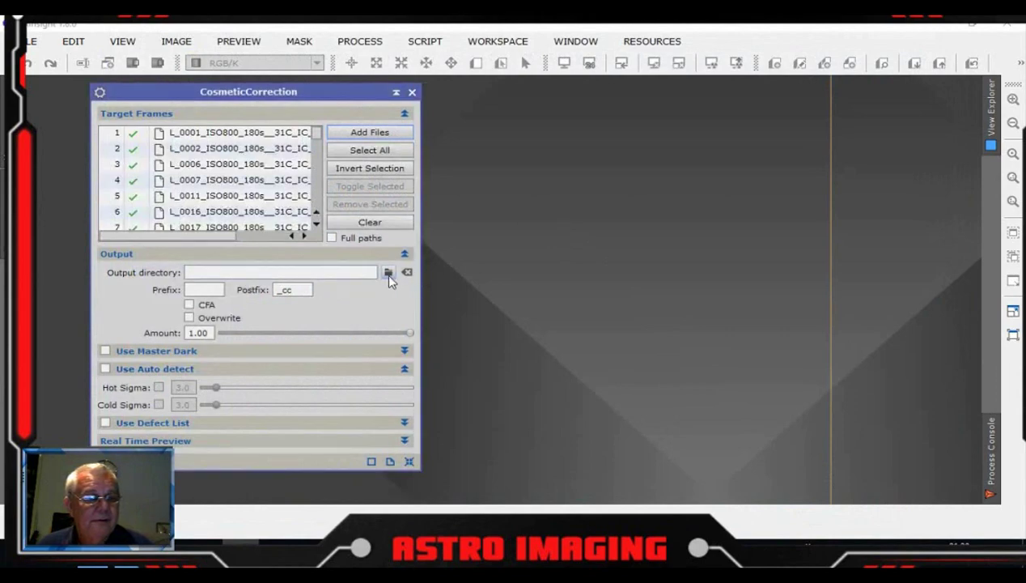
Step: Set CosmeticCorrection's output directory to a new 'cc' folder inside lights/cal
click(388, 272)
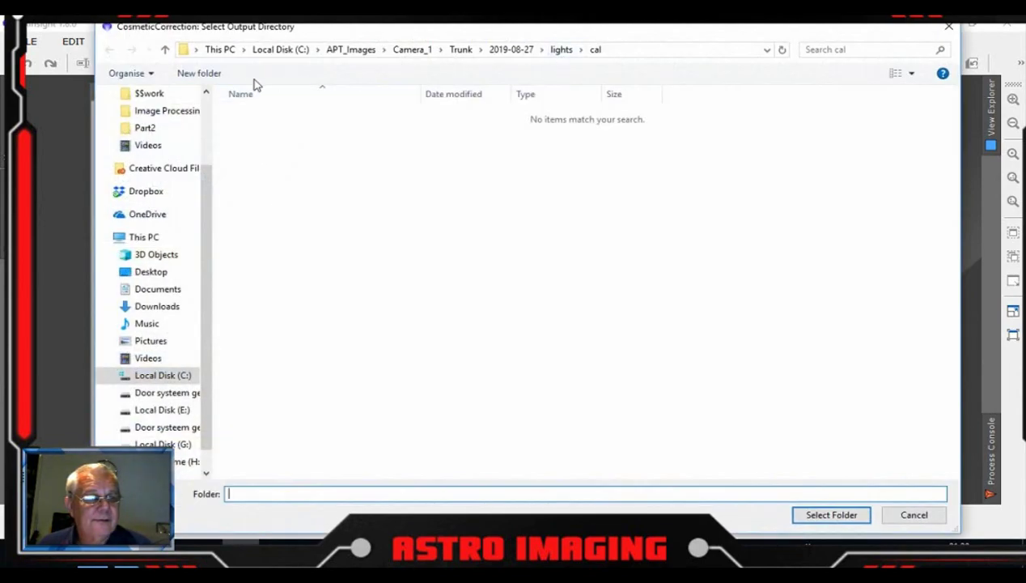
click(199, 73)
text(c)
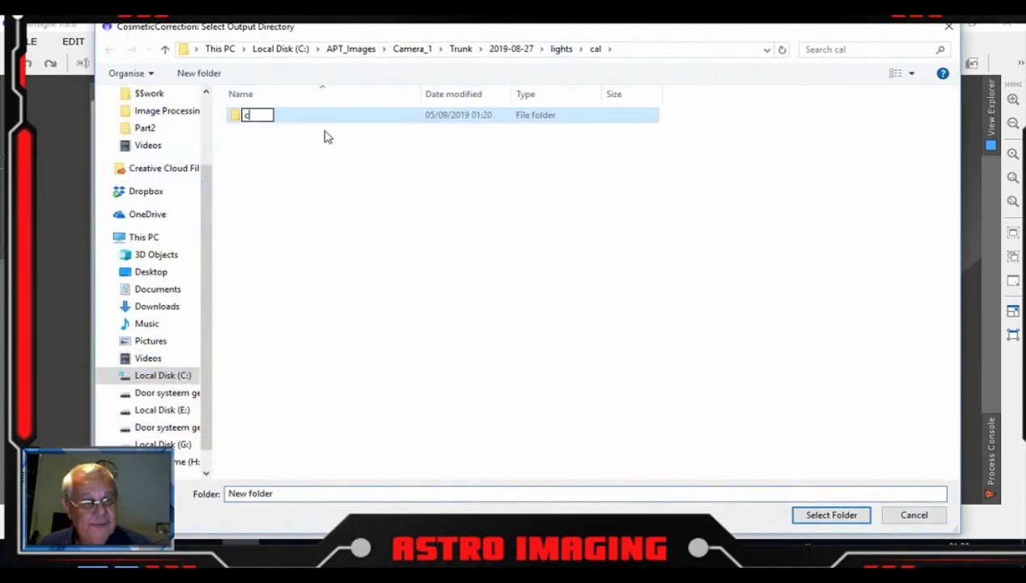
text(c)
key(Return)
key(Return)
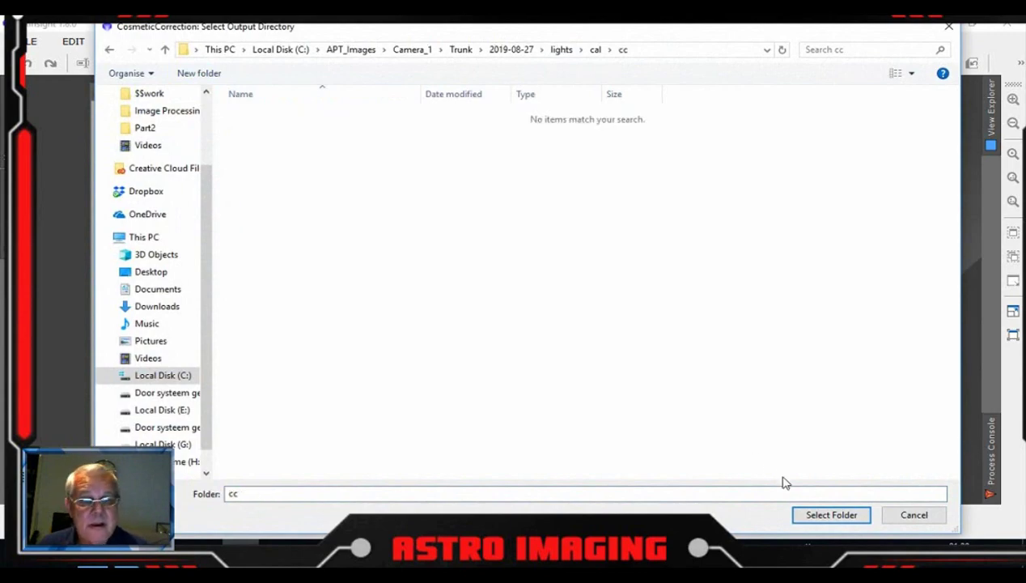
click(826, 515)
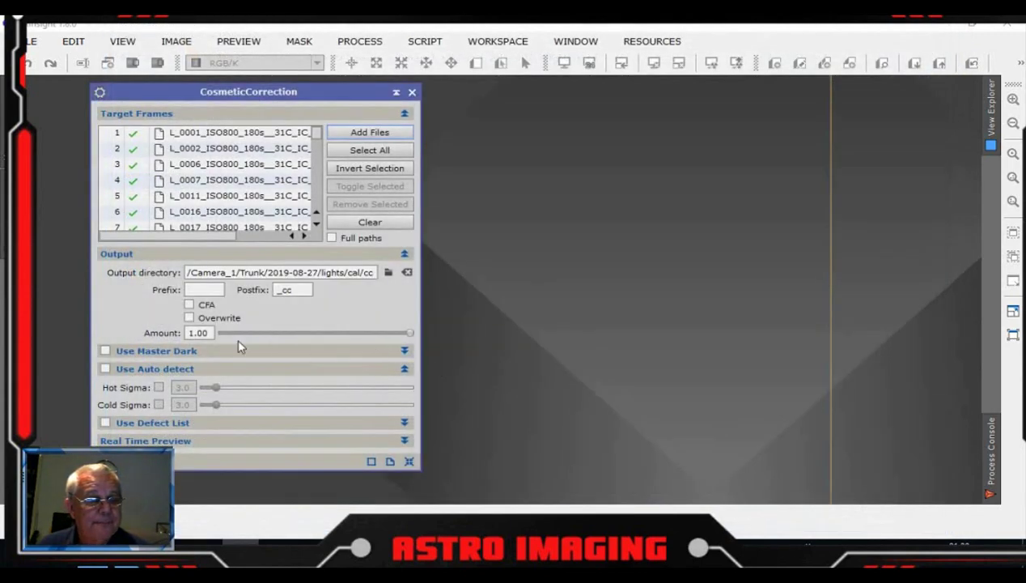
Step: Enable CFA and auto detect with hot and cold sigma 1.5, then run the correction globally
click(189, 304)
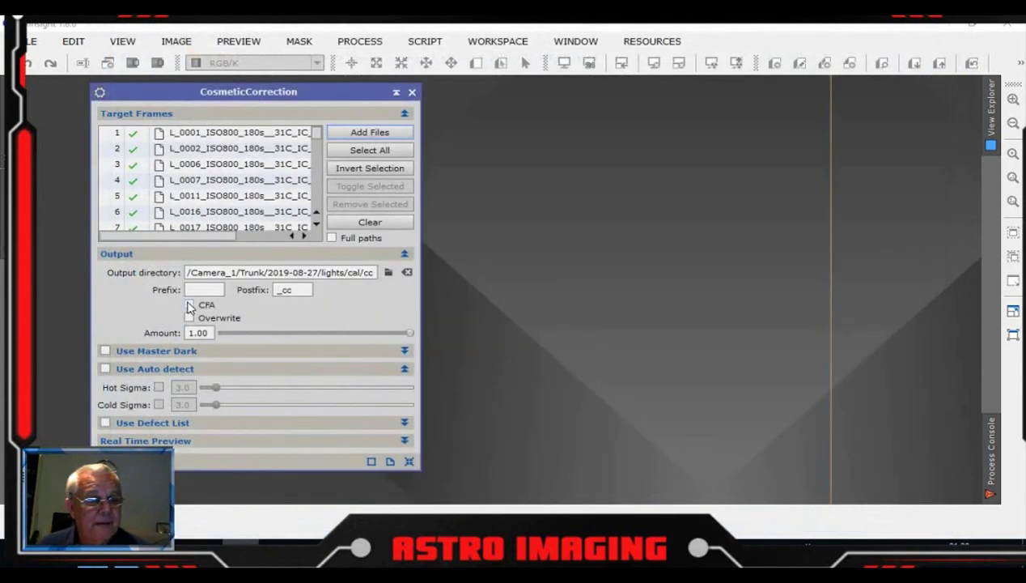
click(106, 369)
click(159, 387)
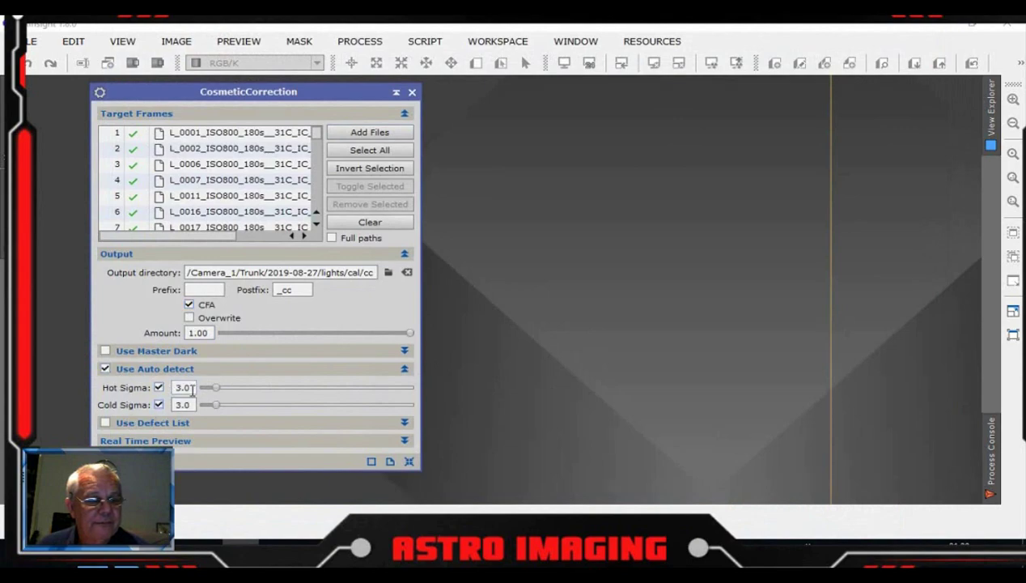
double_click(184, 388)
text(1.5)
double_click(188, 405)
text(1.5)
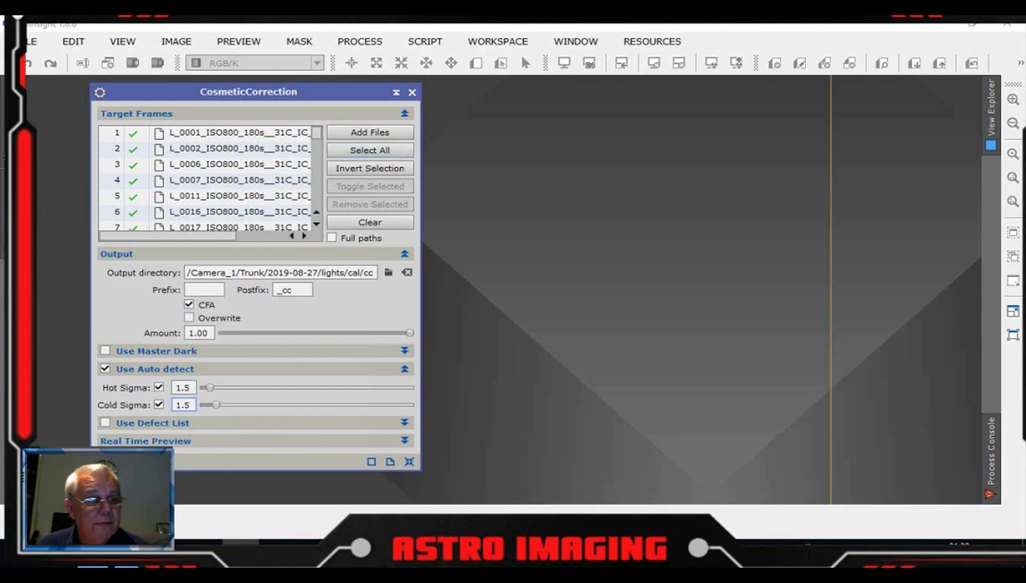
key(F6)
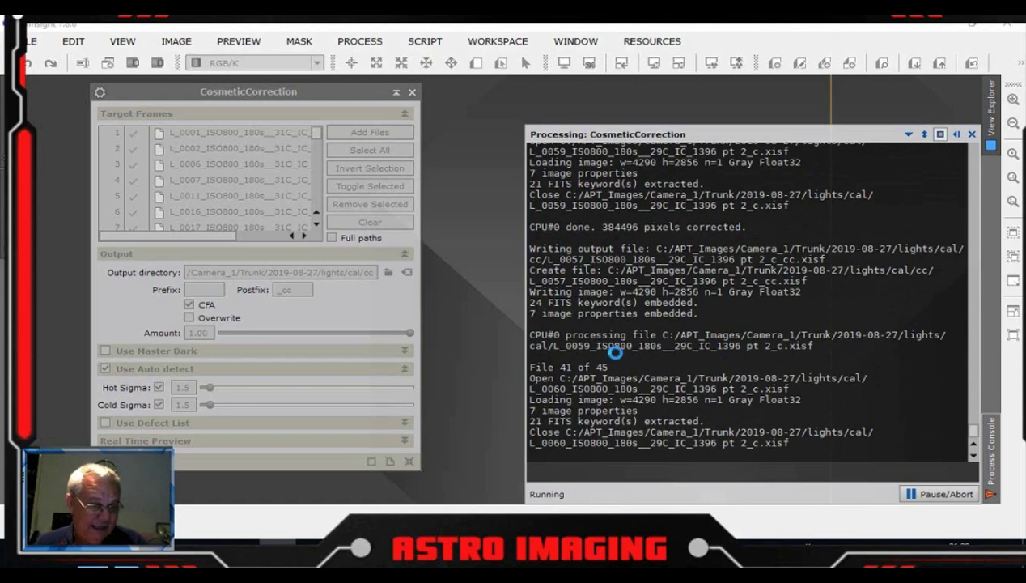
Step: Check the lights folder's CR2 files in File Explorer, then minimize it back to PixInsight
click(204, 523)
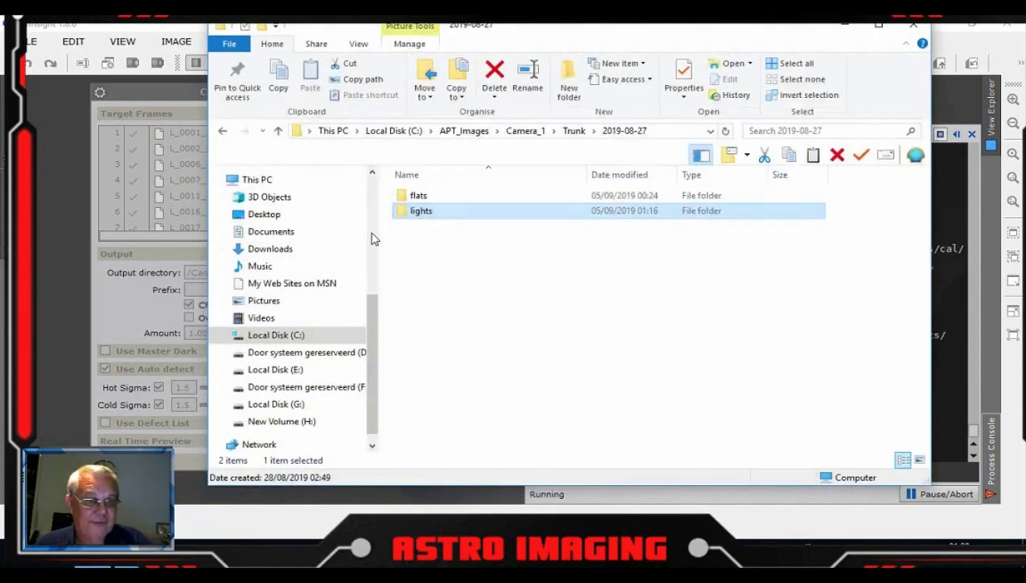
double_click(456, 210)
click(455, 215)
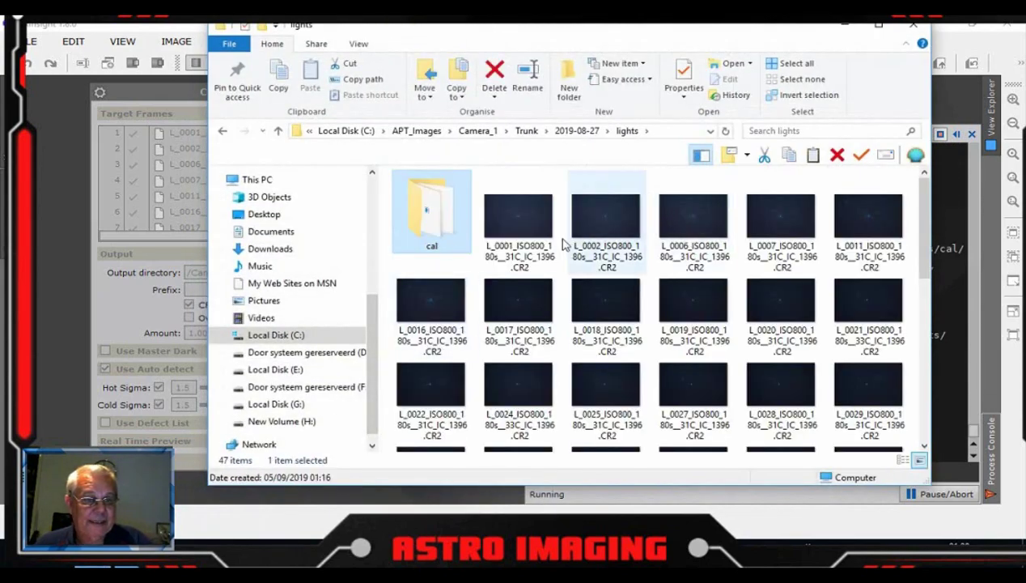
drag(917, 217, 900, 189)
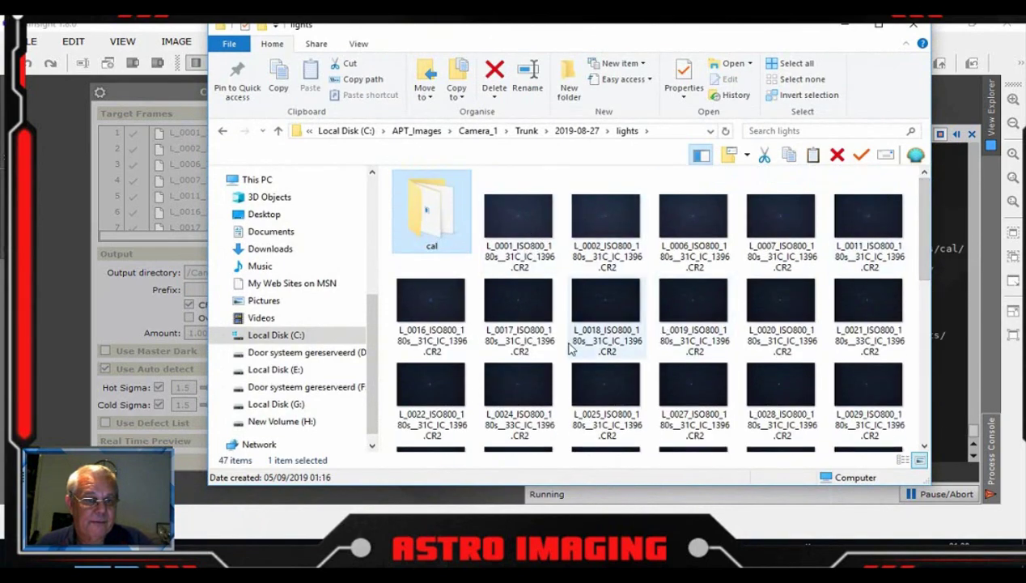
click(844, 26)
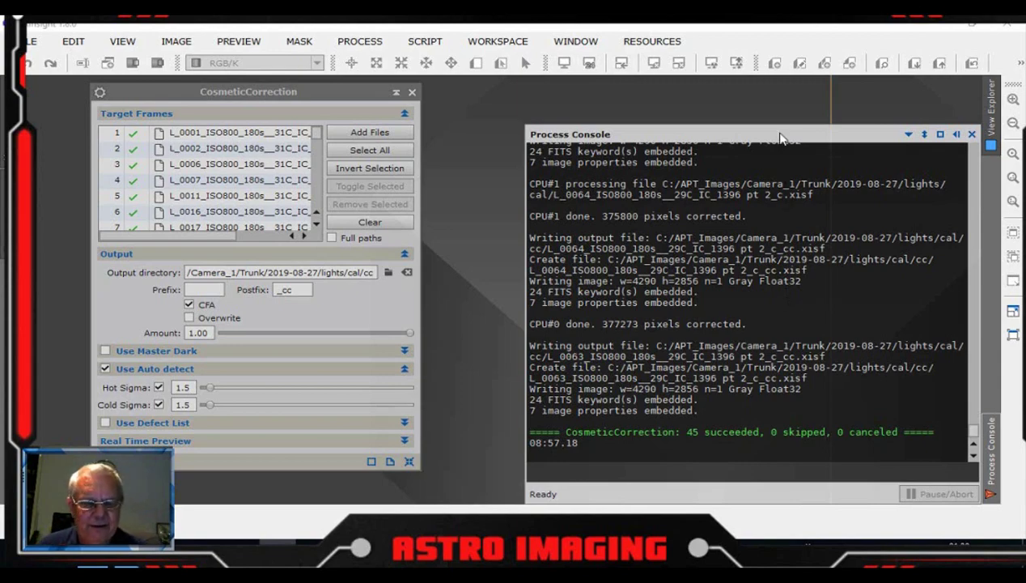
click(412, 92)
click(360, 41)
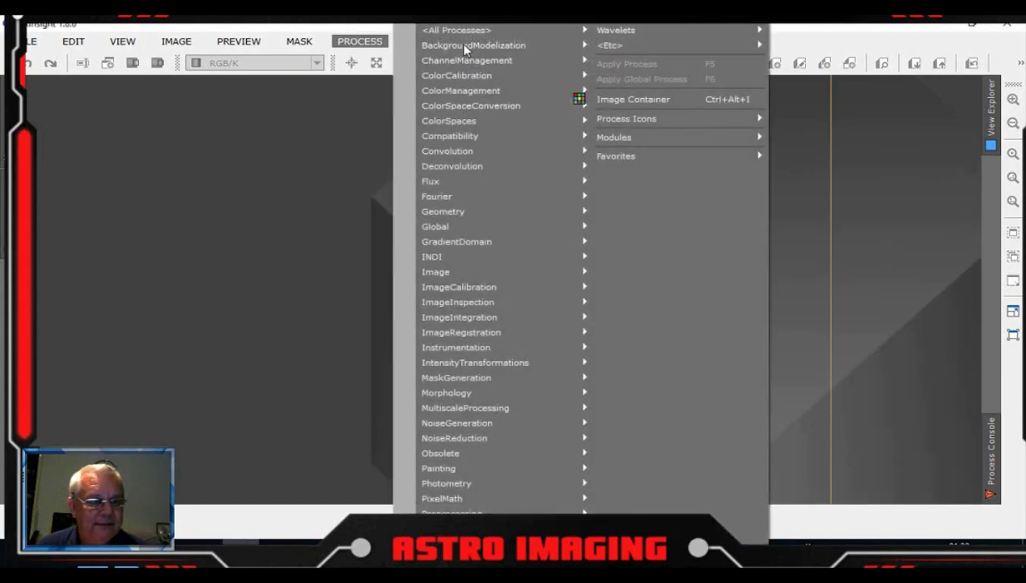
mouse_move(461, 31)
click(865, 32)
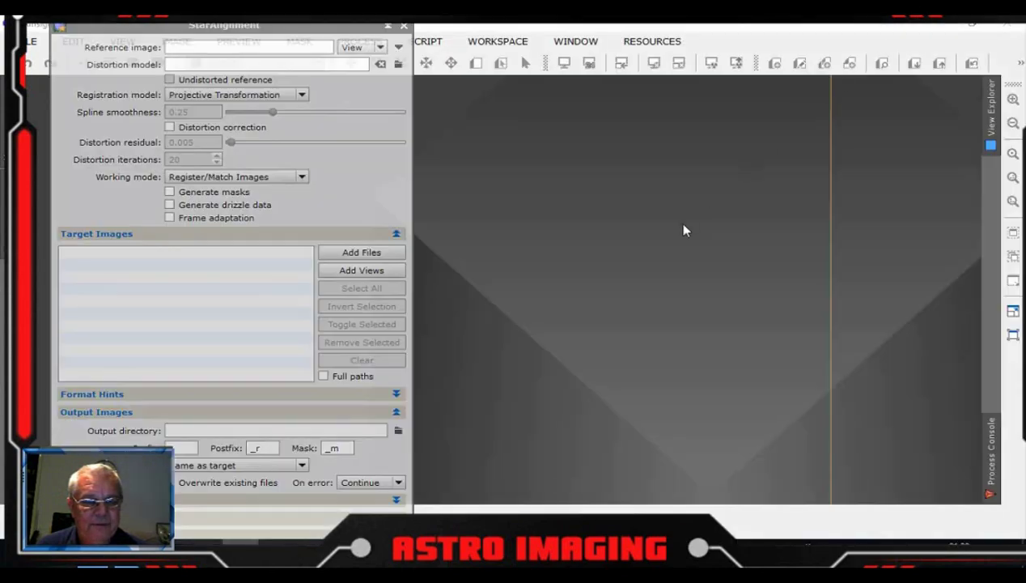
drag(306, 30, 580, 30)
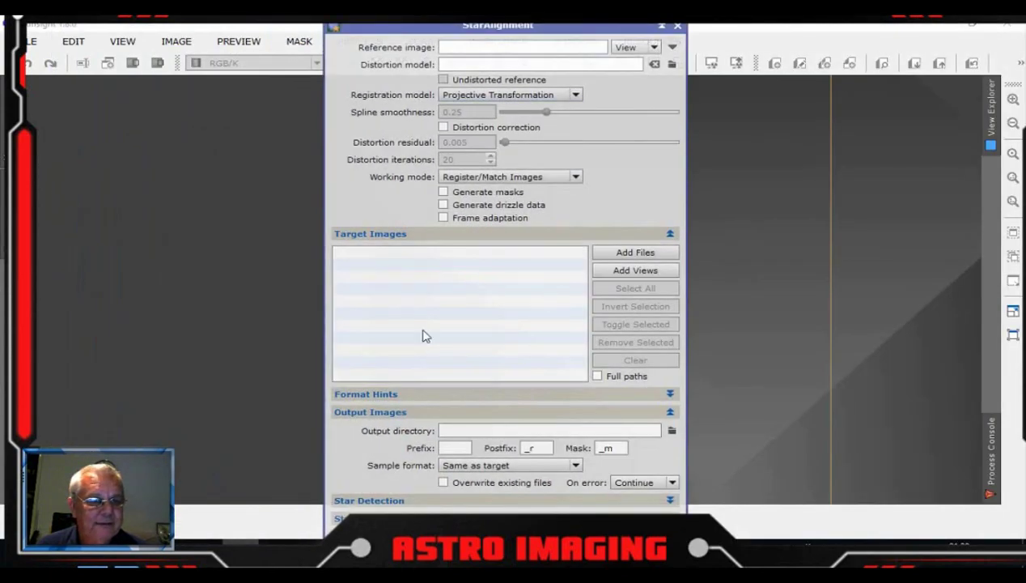
click(676, 25)
Step: Bring up the Debayer process reset to its default settings
click(360, 41)
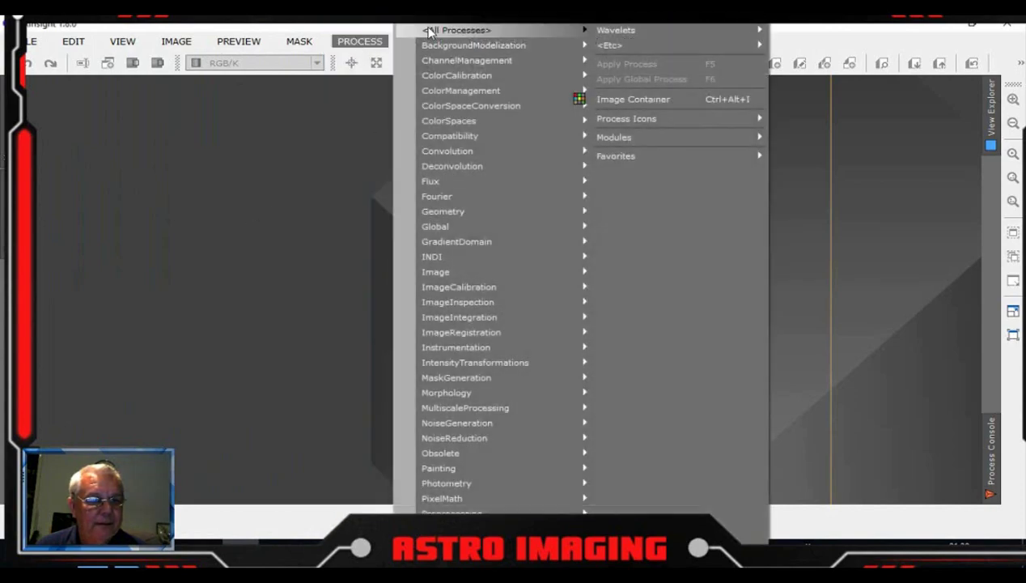
mouse_move(425, 29)
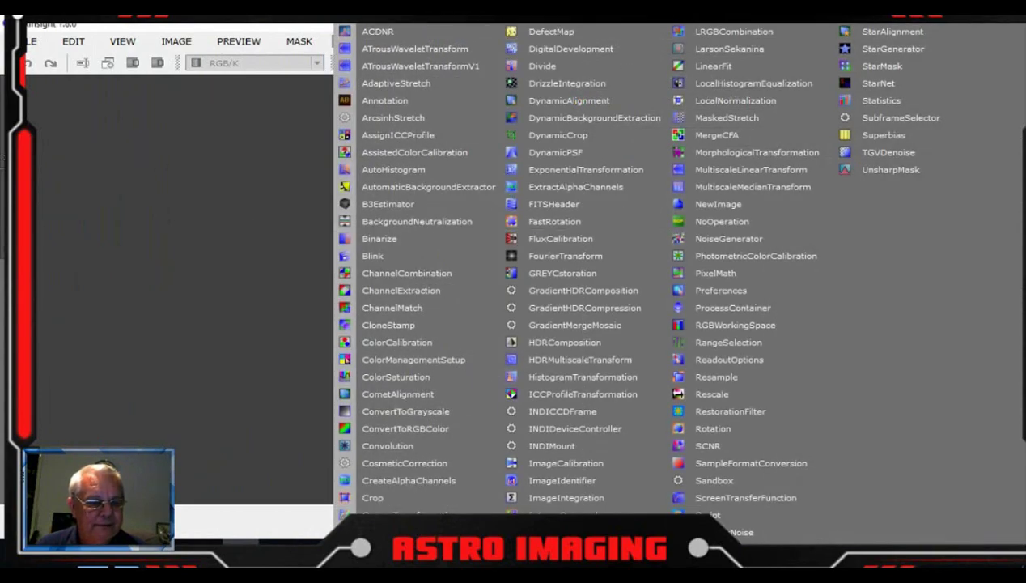
click(385, 532)
click(481, 440)
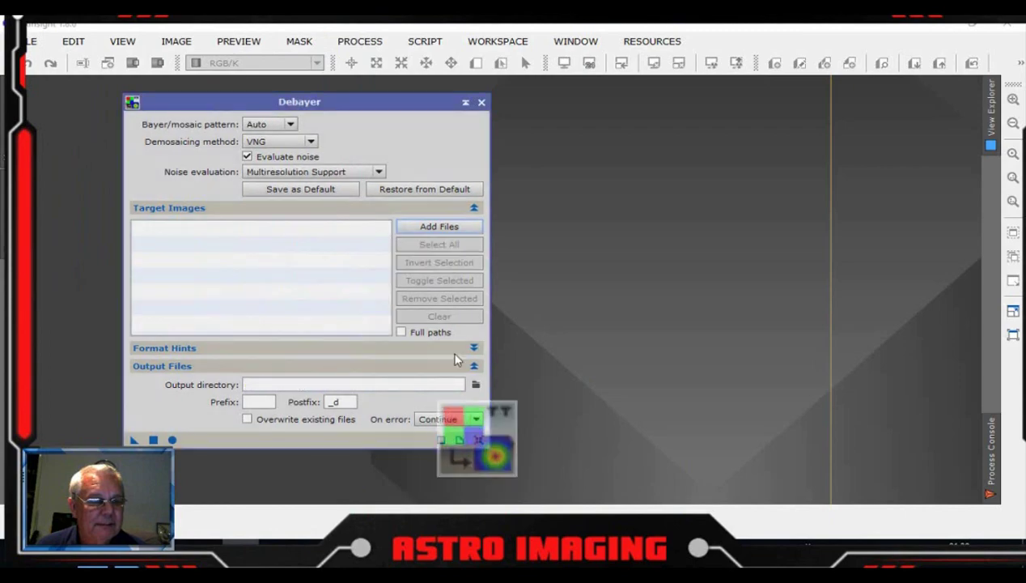
Step: Add all cosmetically corrected files from the cal/cc folder as Debayer targets
click(459, 228)
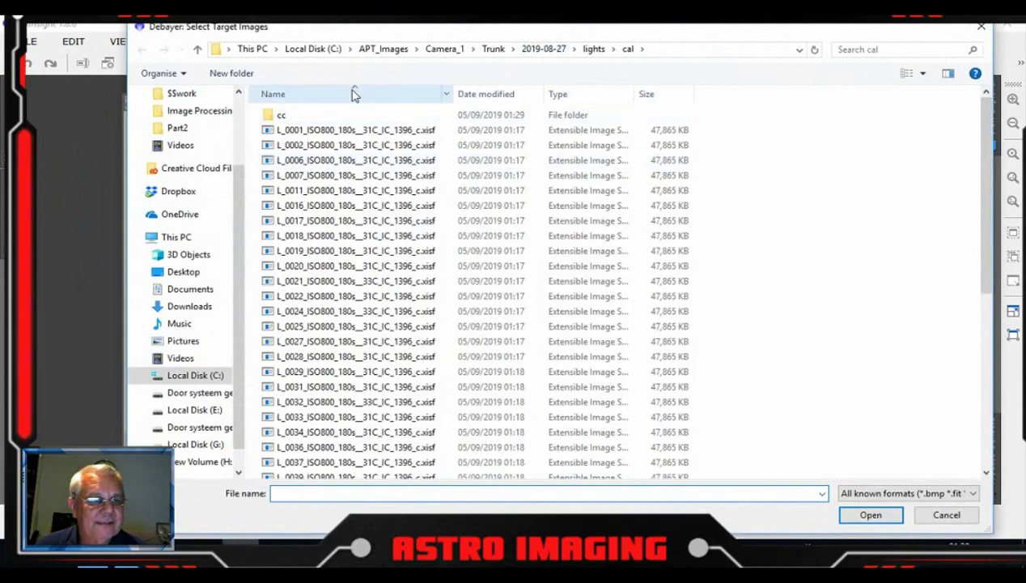
double_click(328, 117)
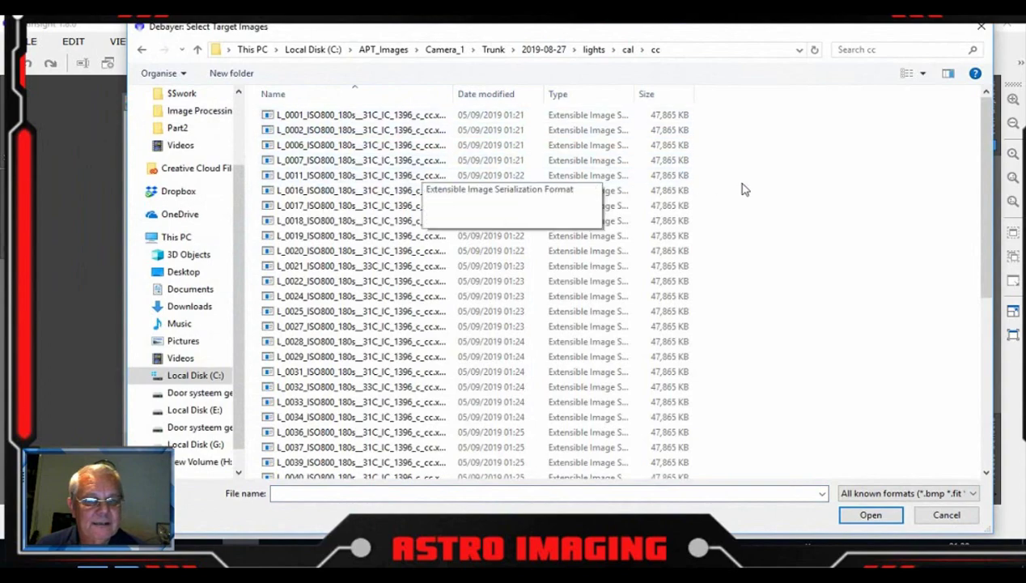
click(467, 206)
key(ctrl+a)
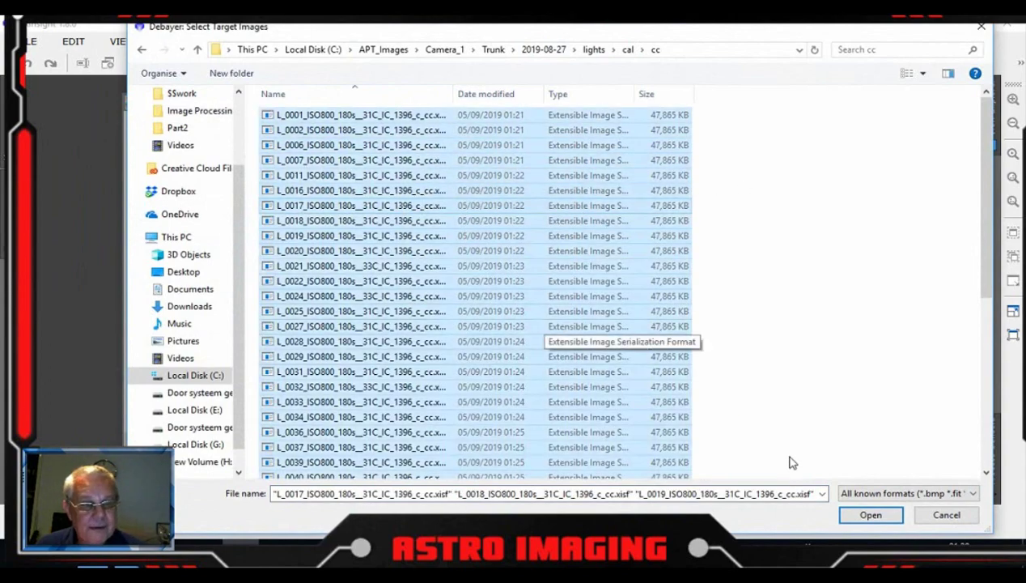
click(871, 515)
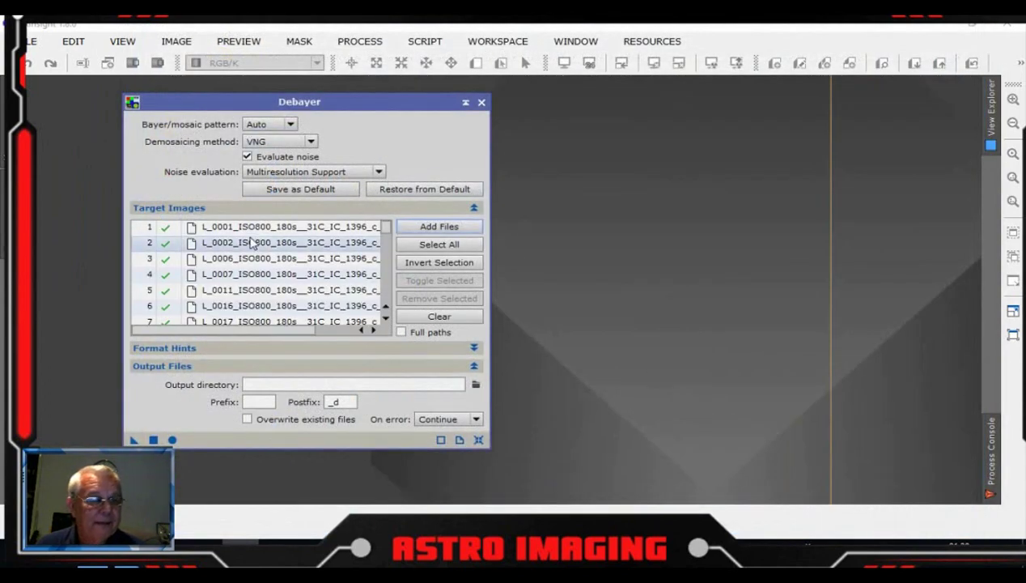
Step: Point Debayer's output to a new 'db' folder inside lights/cal/cc and open the Bayer pattern list
click(476, 386)
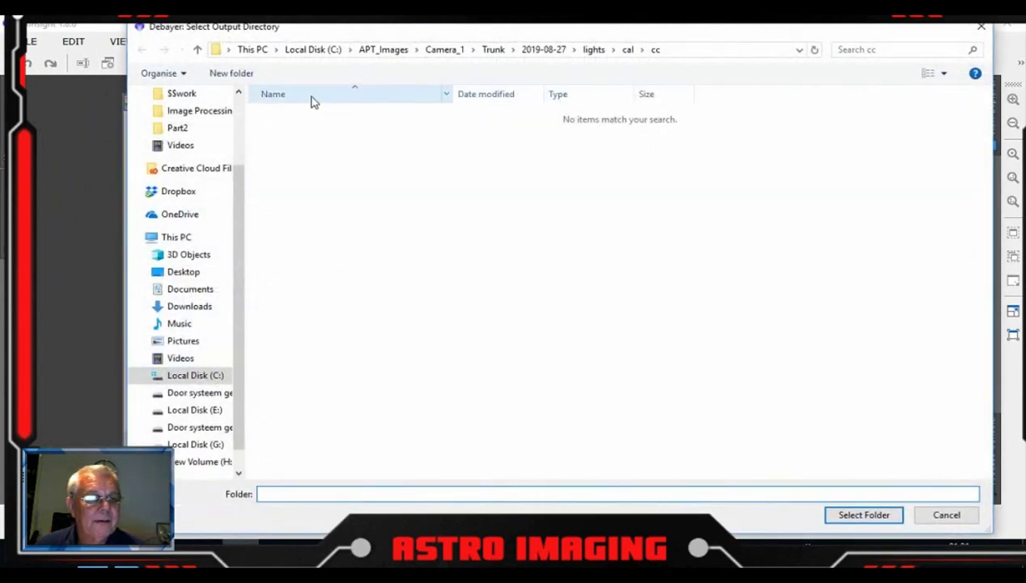
click(232, 73)
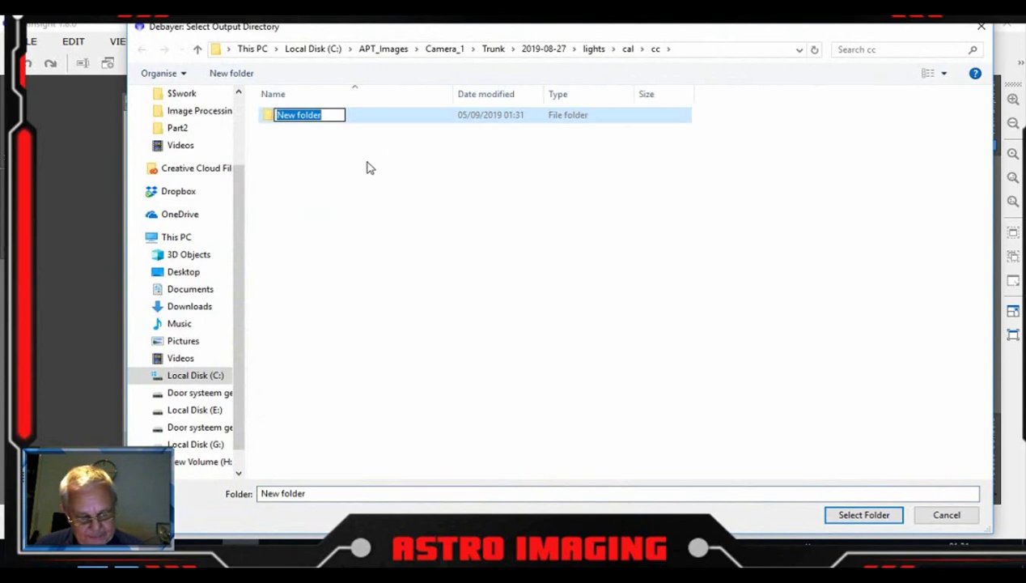
text(db)
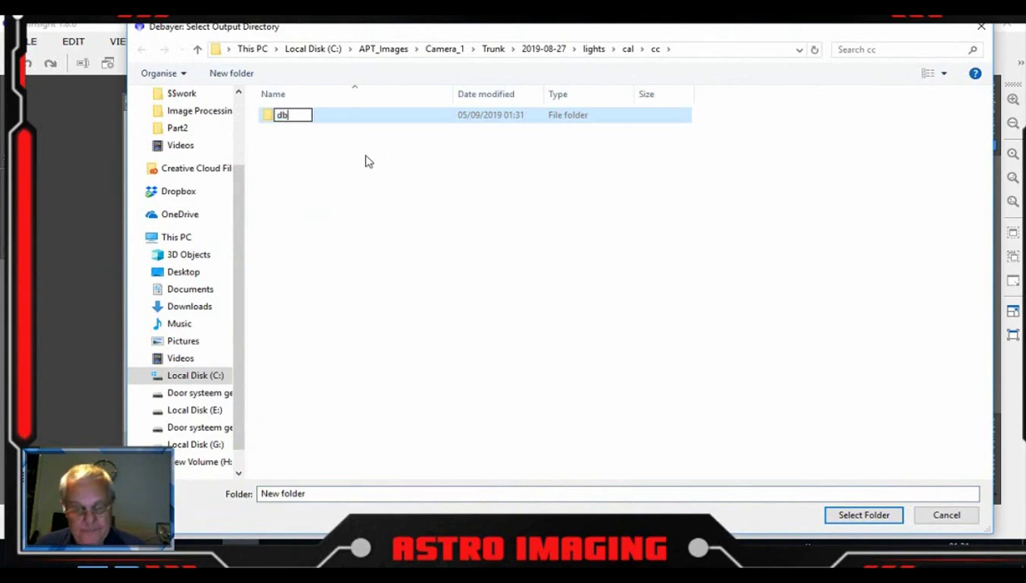
key(Return)
key(Return)
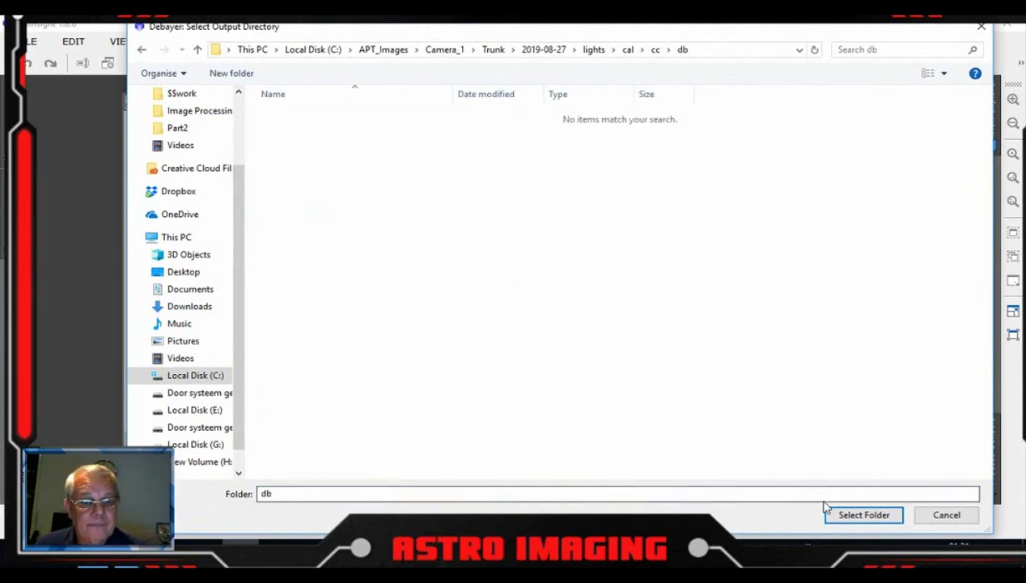
click(842, 516)
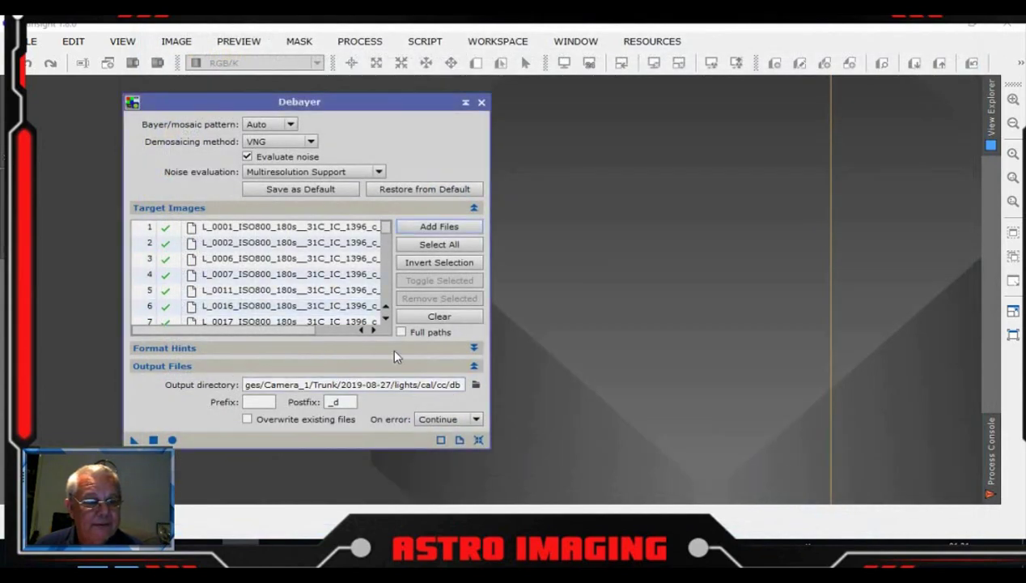
click(276, 125)
Step: Choose RGGB as the Bayer pattern and run Debayer on all 45 corrected frames
click(277, 148)
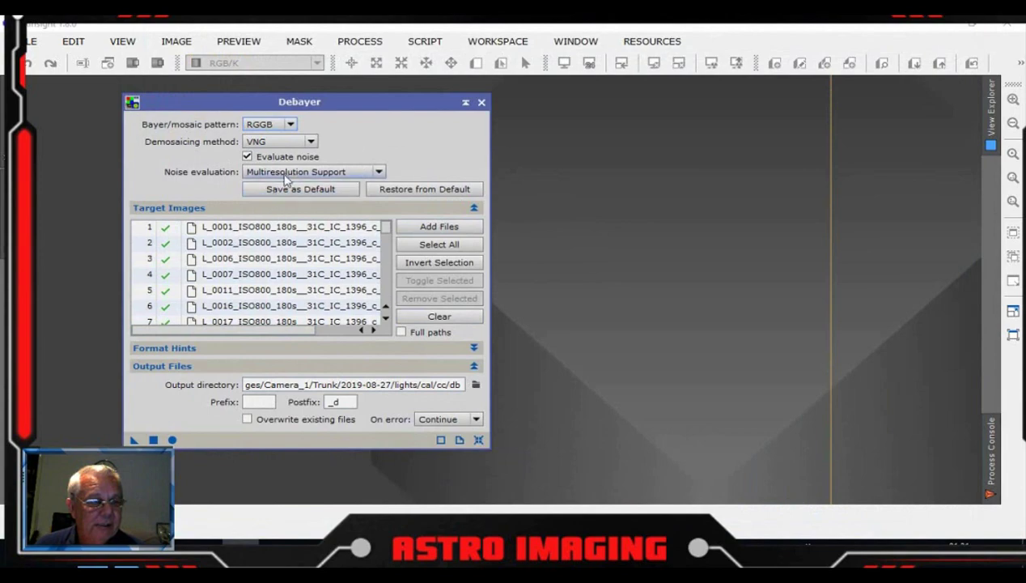
click(173, 440)
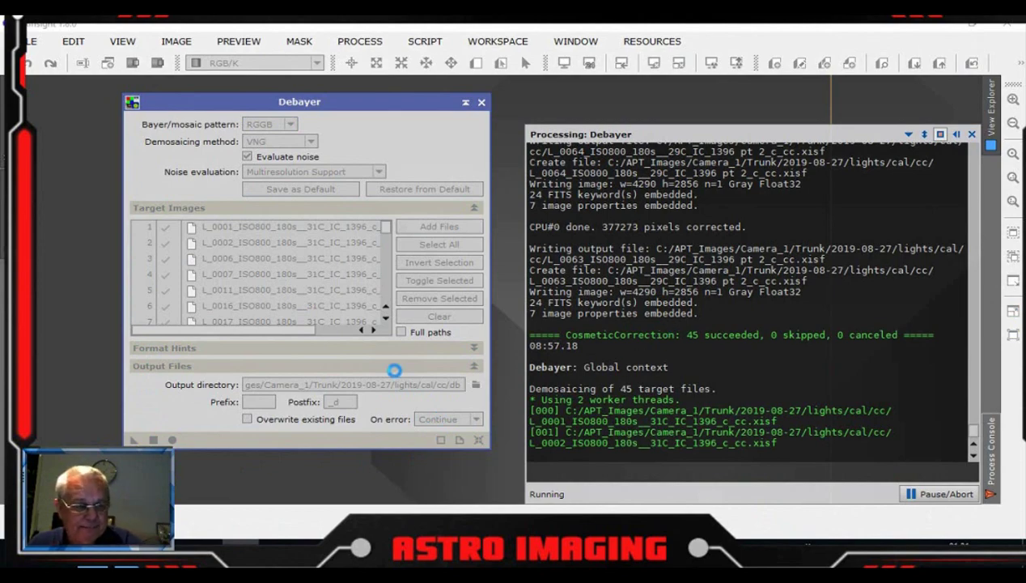
click(173, 540)
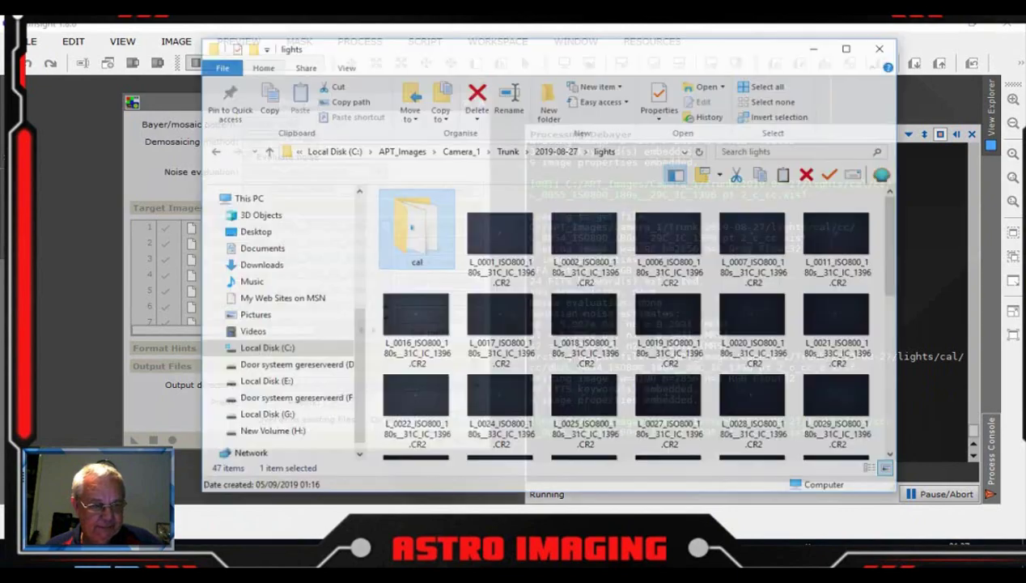
Step: In File Explorer, browse into cal/cc to confirm the new db folder, then minimize it
key(alt+Tab)
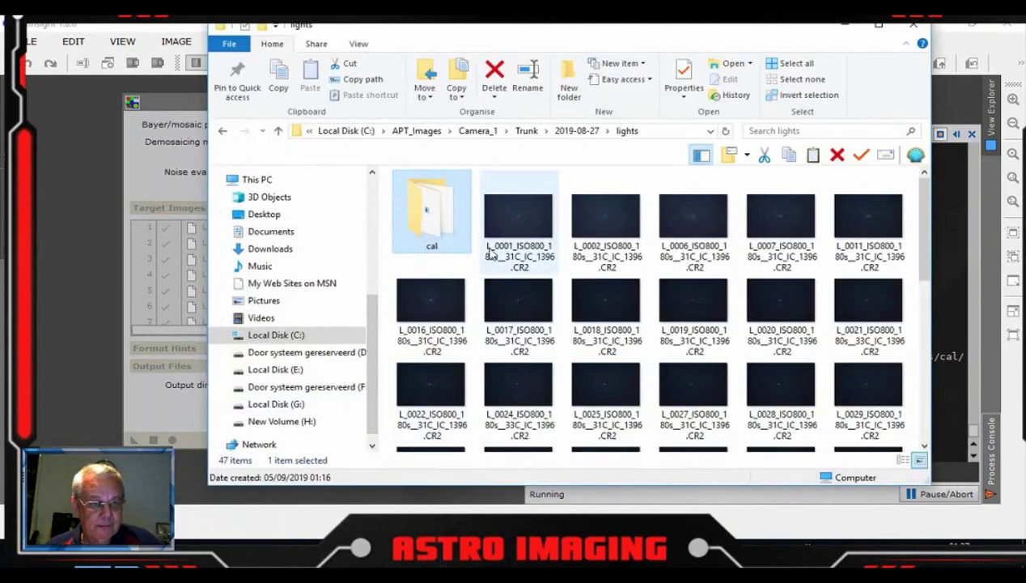
double_click(451, 213)
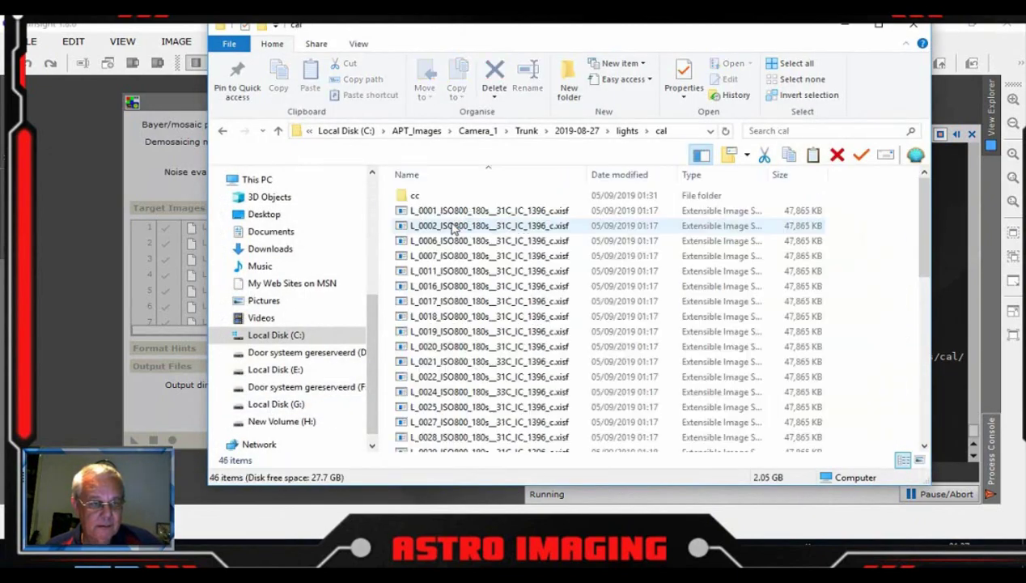
double_click(807, 195)
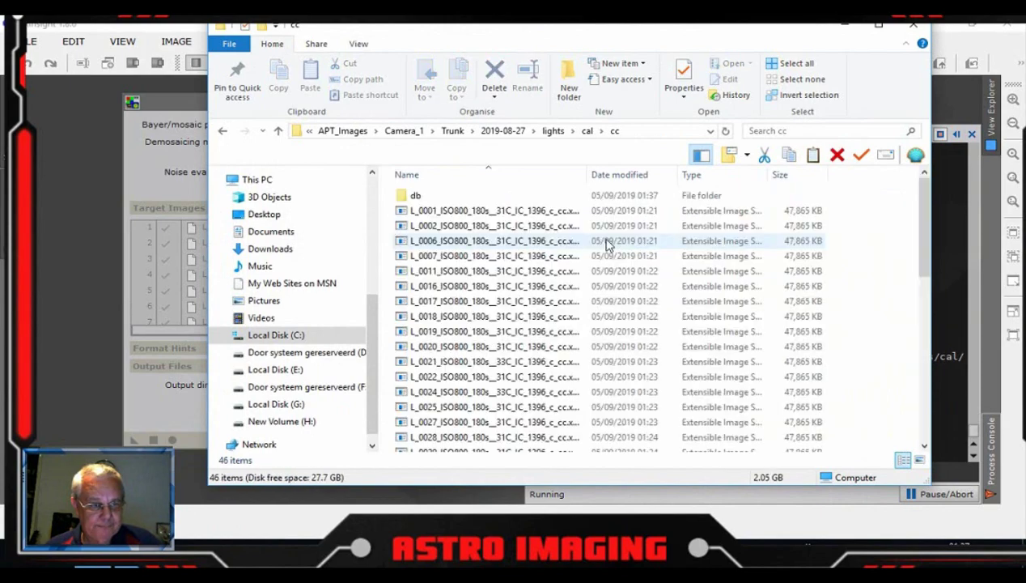
drag(925, 241, 896, 161)
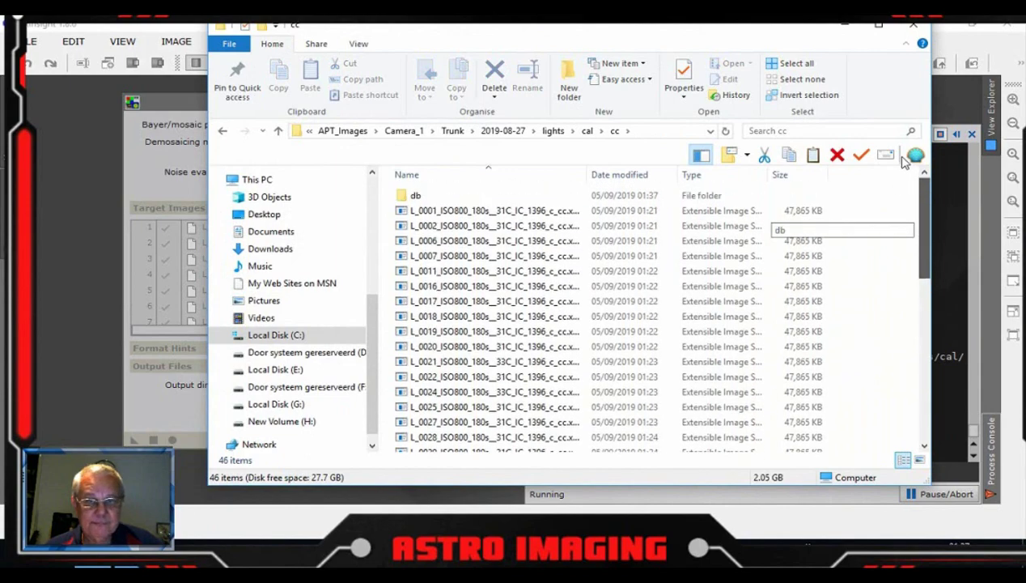
click(842, 26)
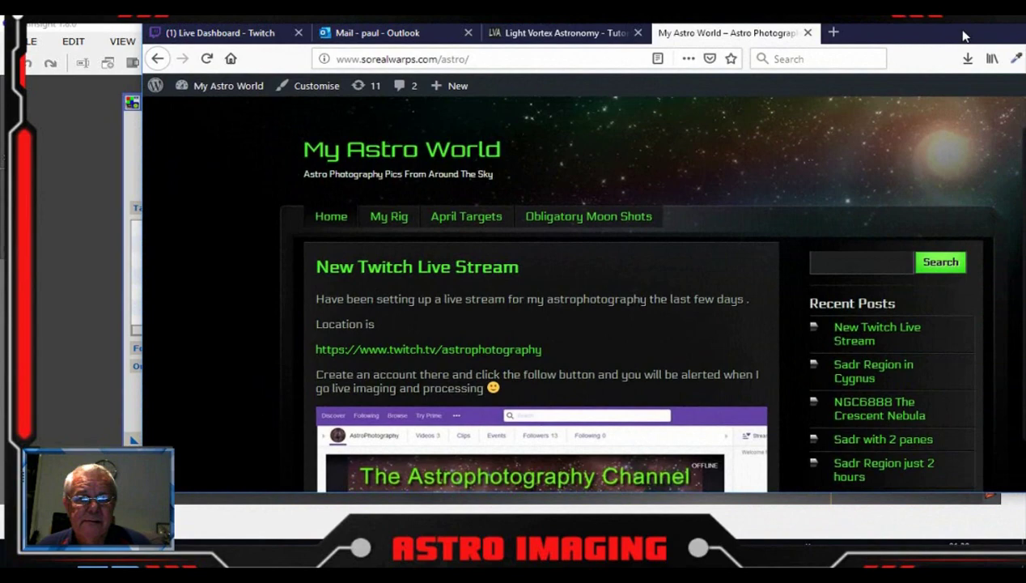
Step: Scroll through the Sadr Region in Cygnus image in Firefox, then return to PixInsight
drag(963, 36, 809, 28)
scroll(923, 260, down, 10)
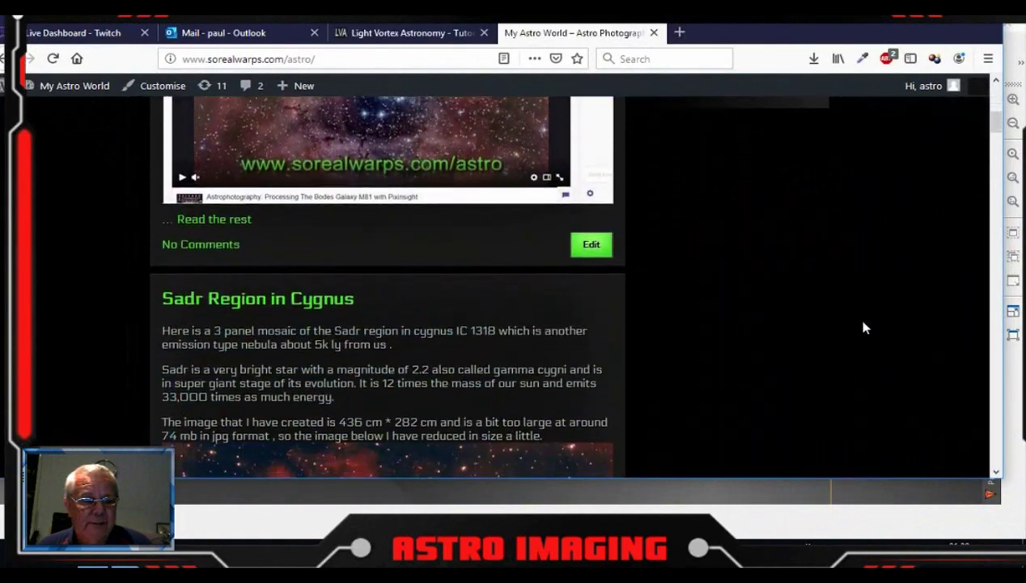
scroll(816, 341, down, 5)
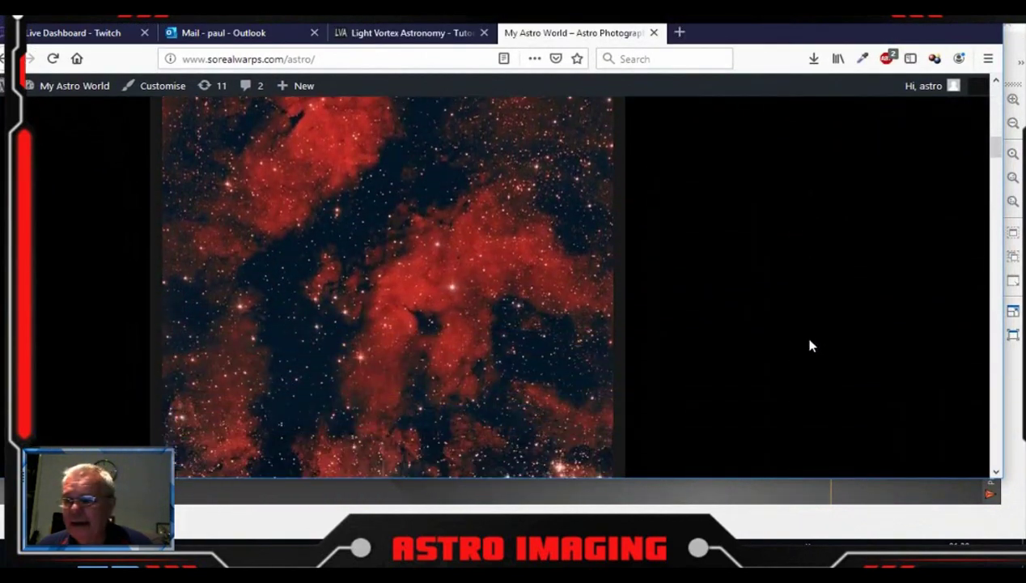
scroll(812, 345, down, 3)
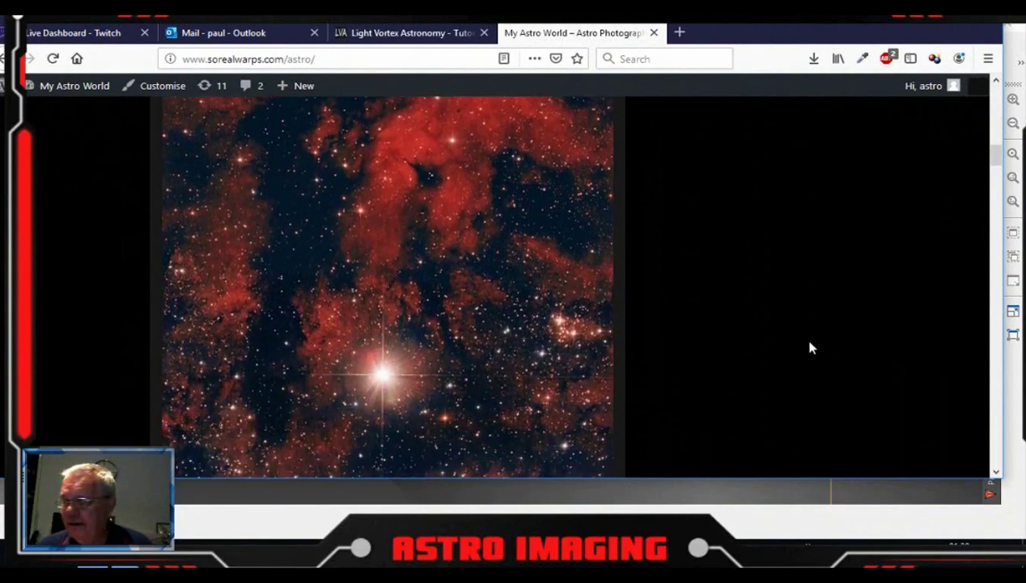
scroll(807, 363, down, 4)
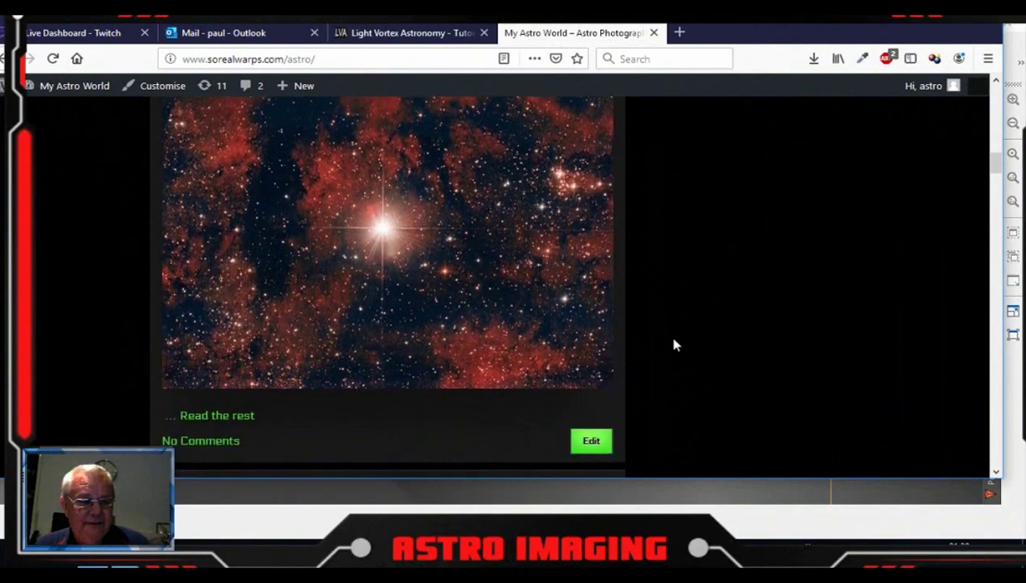
scroll(667, 340, up, 6)
scroll(666, 343, up, 5)
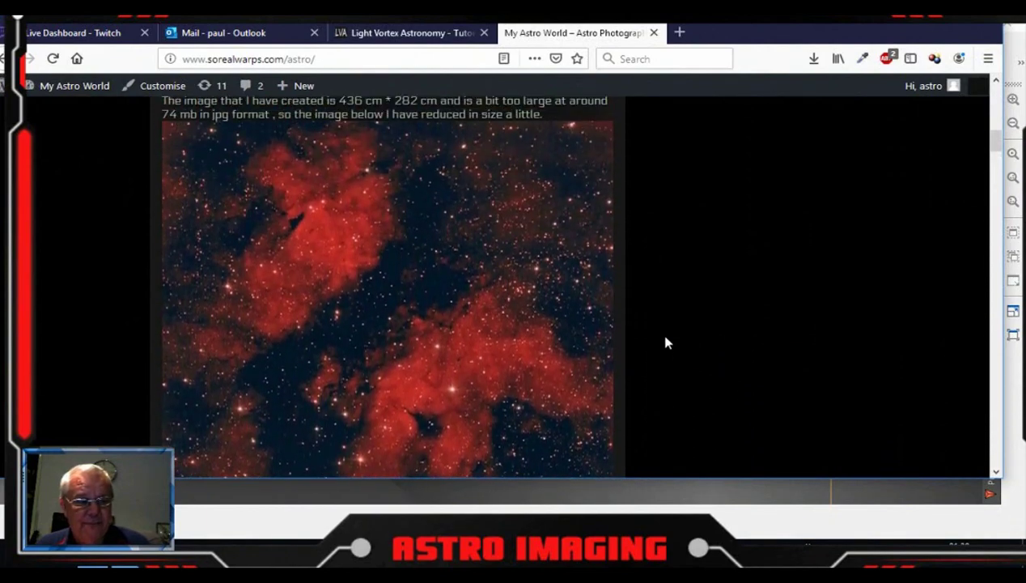
scroll(666, 343, down, 4)
scroll(666, 343, down, 5)
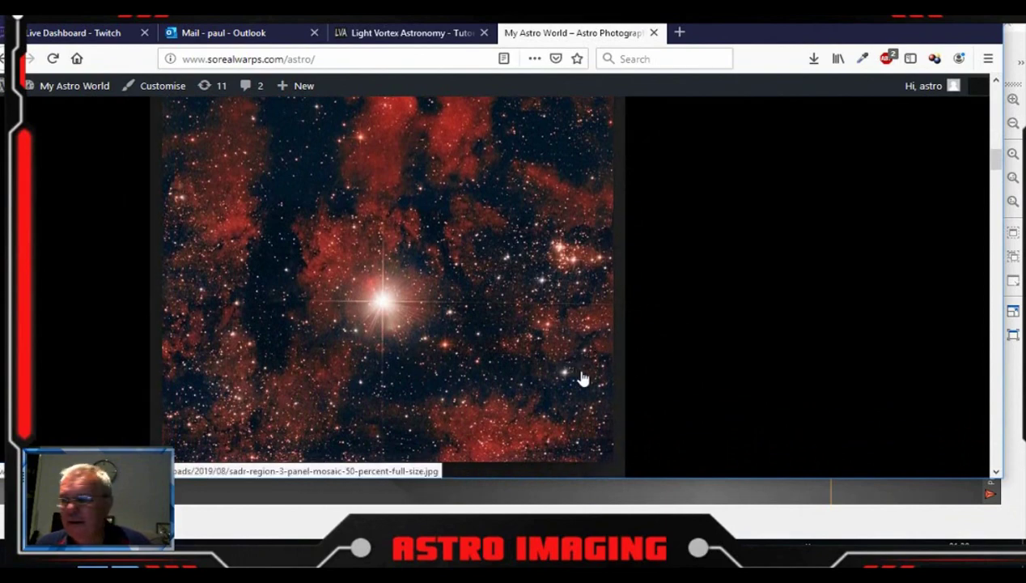
scroll(581, 372, up, 7)
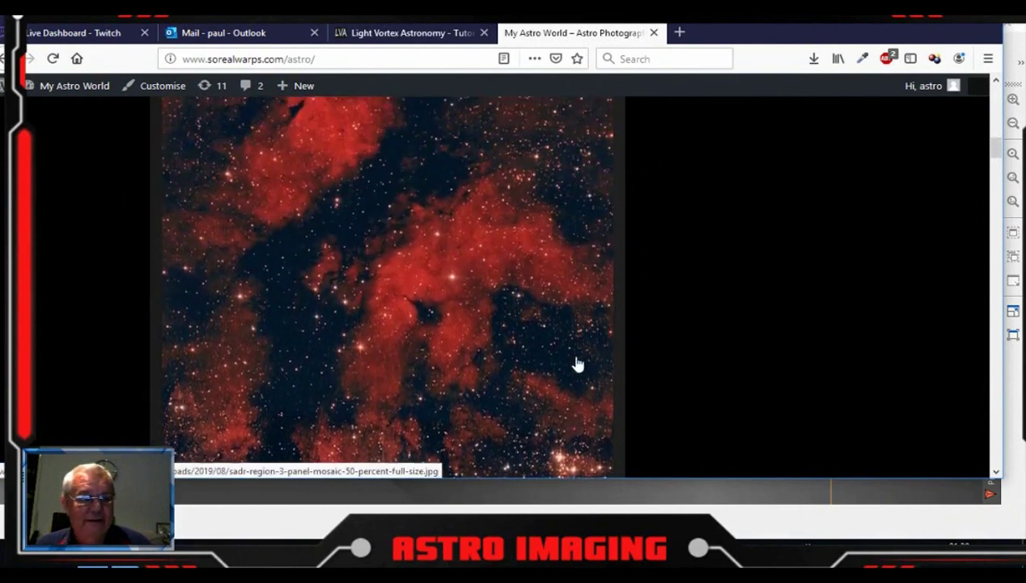
scroll(579, 364, down, 3)
scroll(579, 365, up, 4)
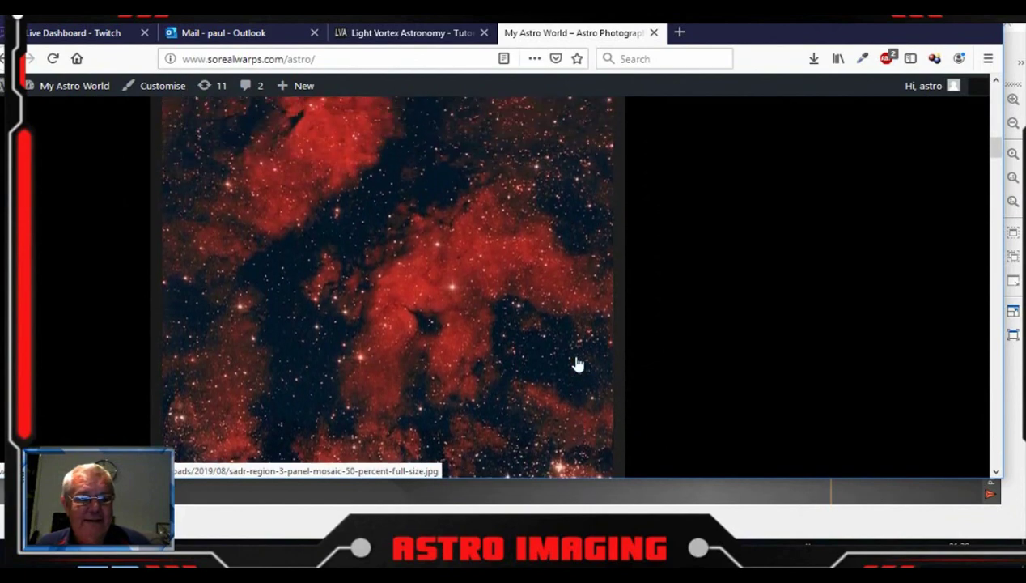
scroll(579, 365, down, 3)
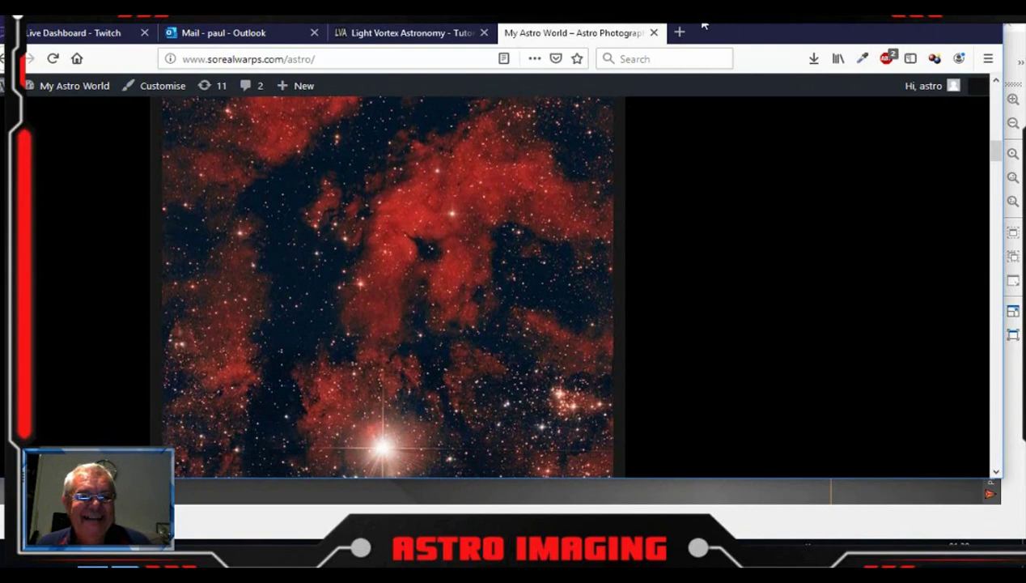
key(super+Down)
key(super+Down)
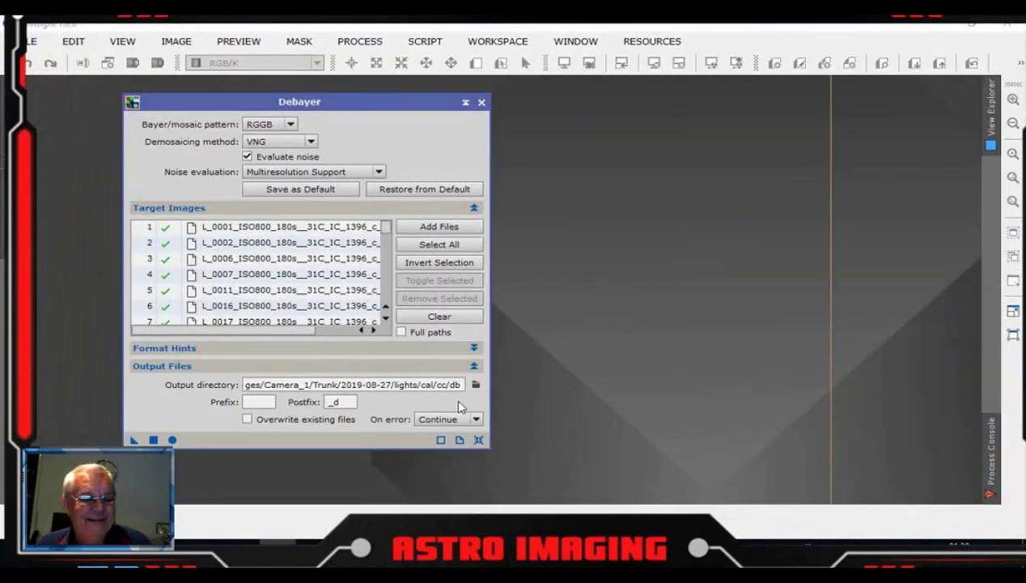
Step: Return to File Explorer at the db folder and go up via Trunk to Camera_1
key(alt+Tab)
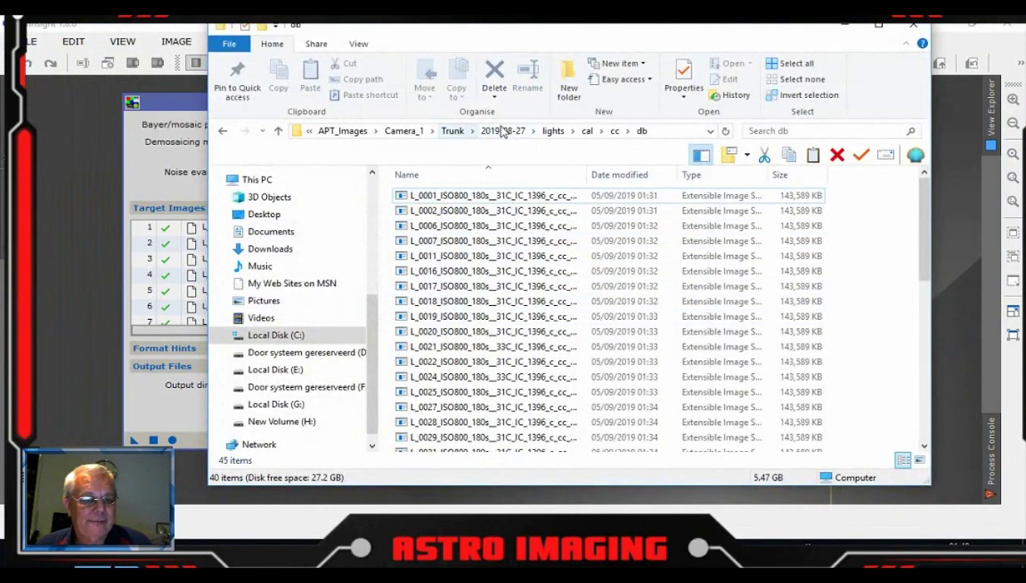
click(453, 132)
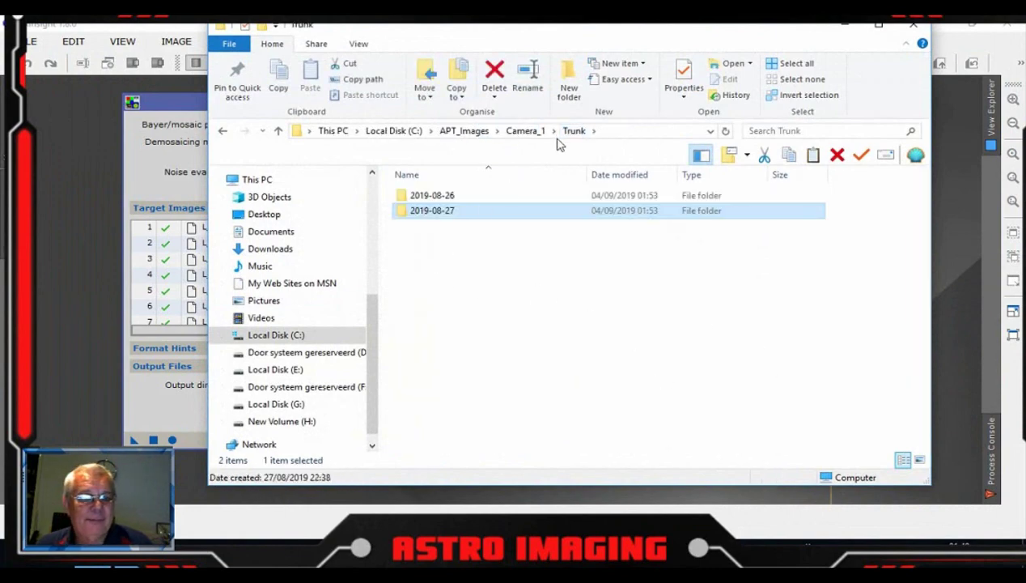
click(530, 132)
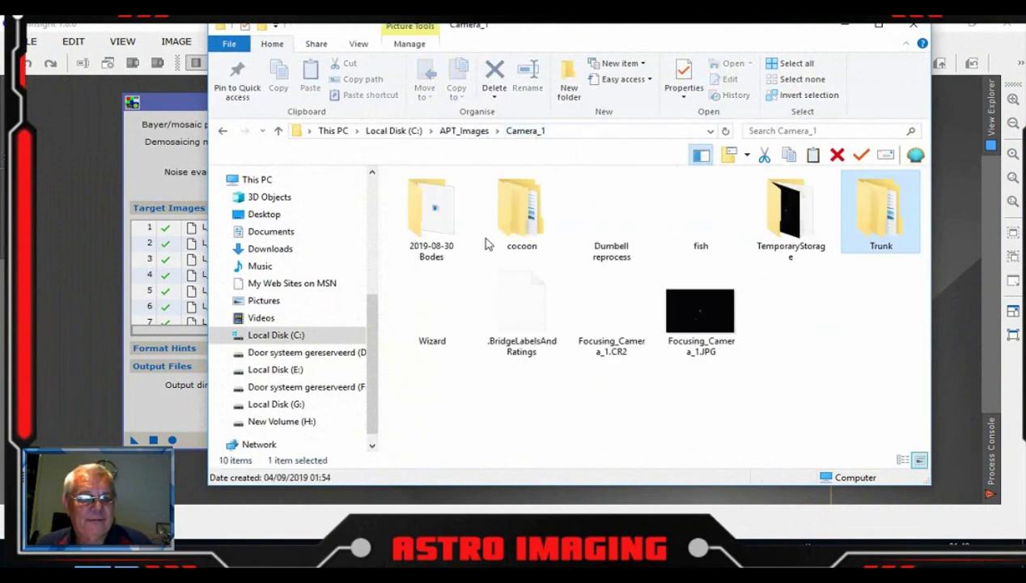
right_click(857, 251)
click(821, 527)
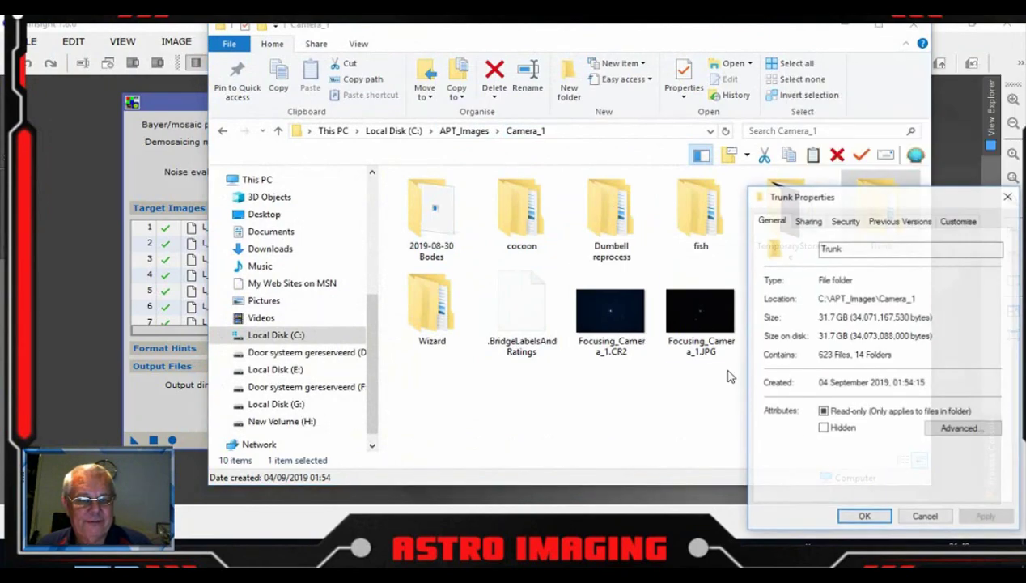
drag(841, 197, 531, 80)
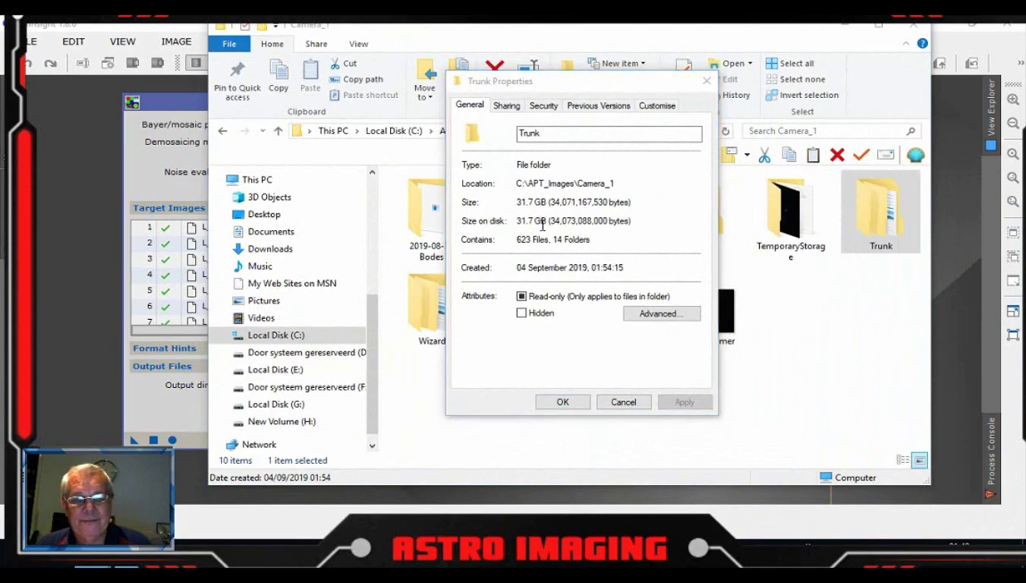
click(543, 229)
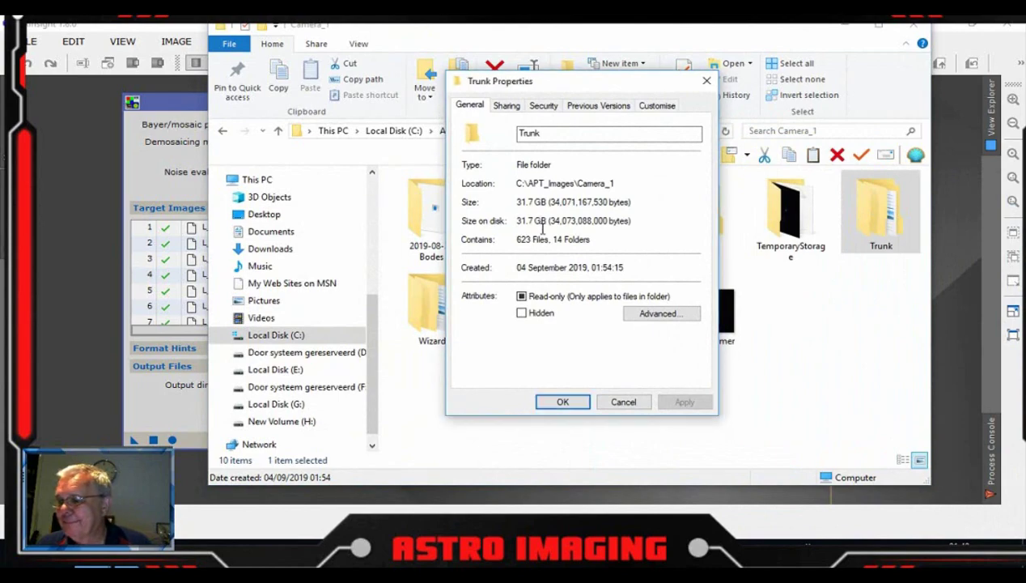
click(625, 403)
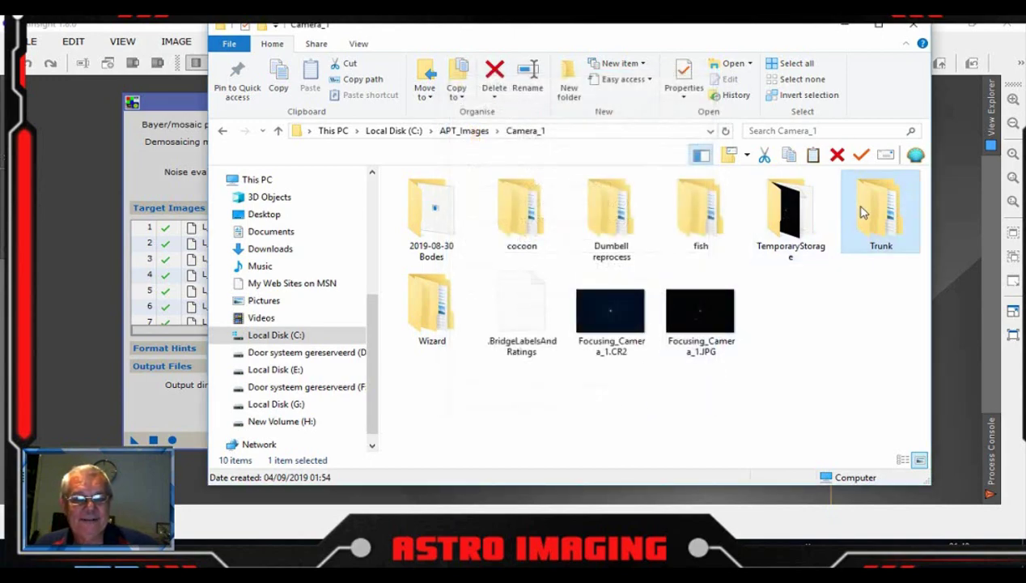
Step: Browse into Trunk > 2019-08-26 > lights > cal to view the calibrated lights
double_click(869, 219)
click(449, 199)
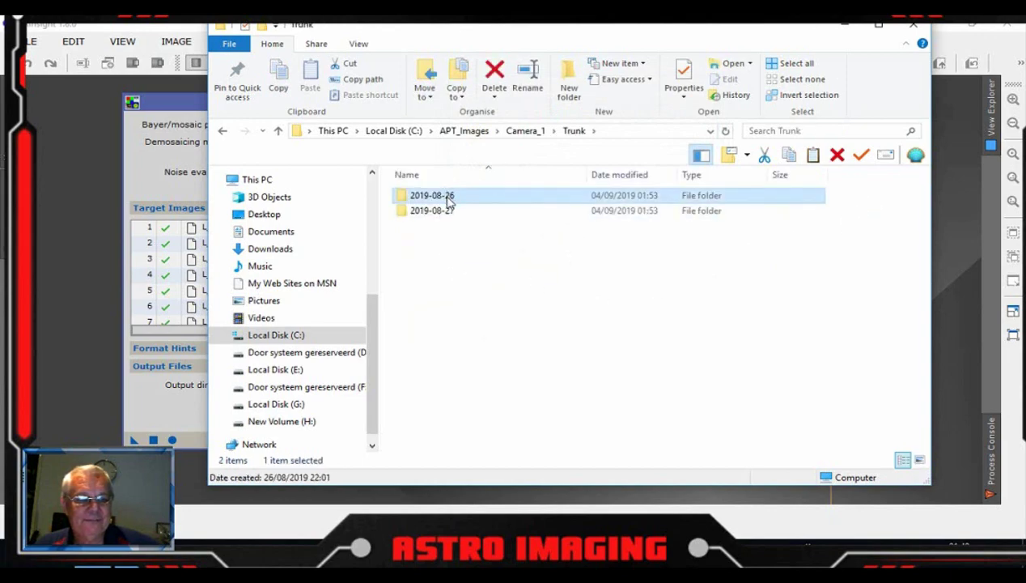
double_click(449, 199)
double_click(451, 213)
double_click(446, 222)
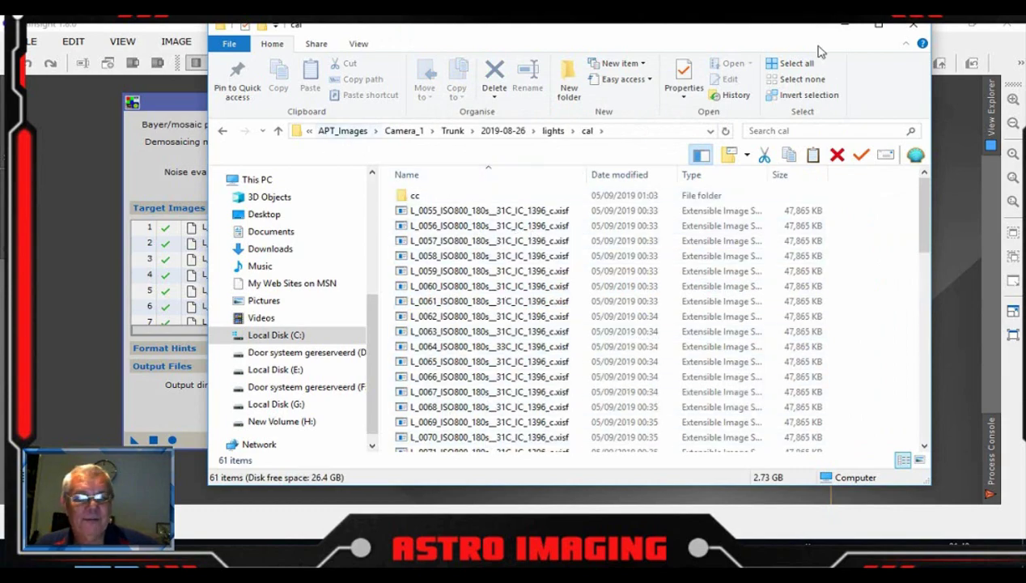
Step: Shift the Debayer dialog slightly left, then bring the file window back
click(842, 29)
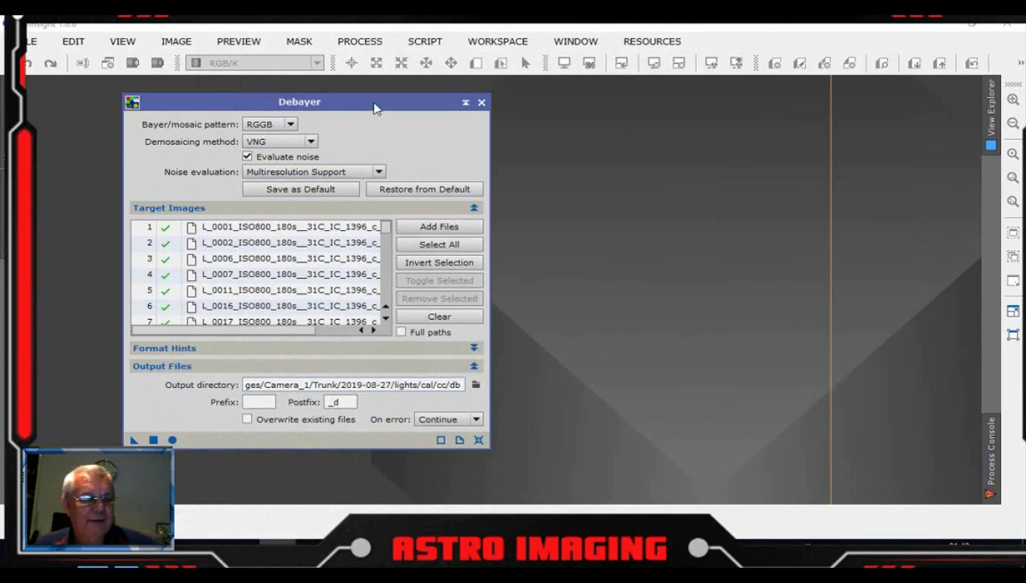
drag(374, 107, 343, 109)
key(alt+Tab)
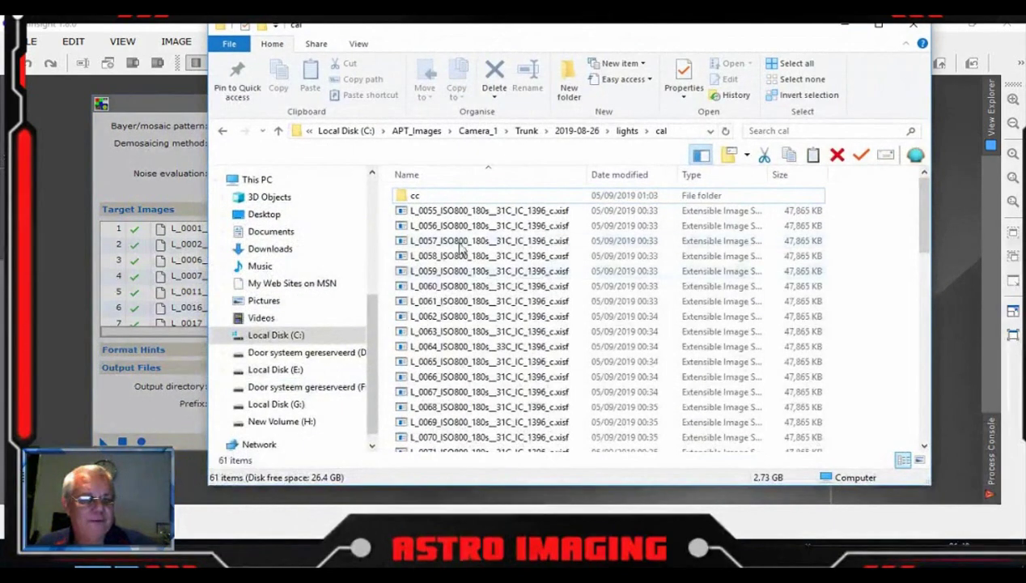
Step: Browse from Trunk into 2019-08-27 > lights > cal > cc > db
click(527, 130)
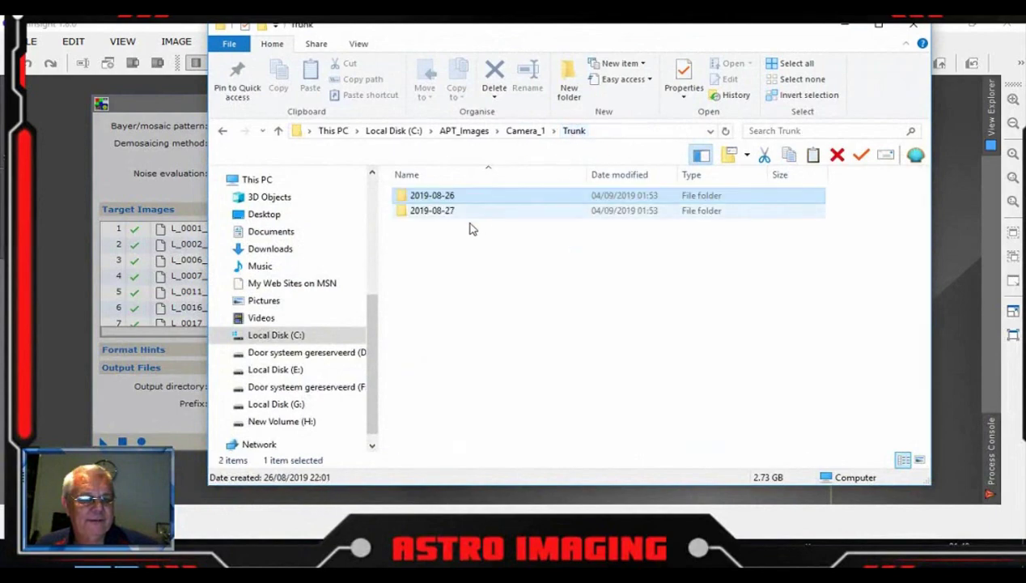
click(442, 214)
double_click(443, 214)
double_click(445, 211)
double_click(437, 195)
double_click(433, 196)
double_click(433, 201)
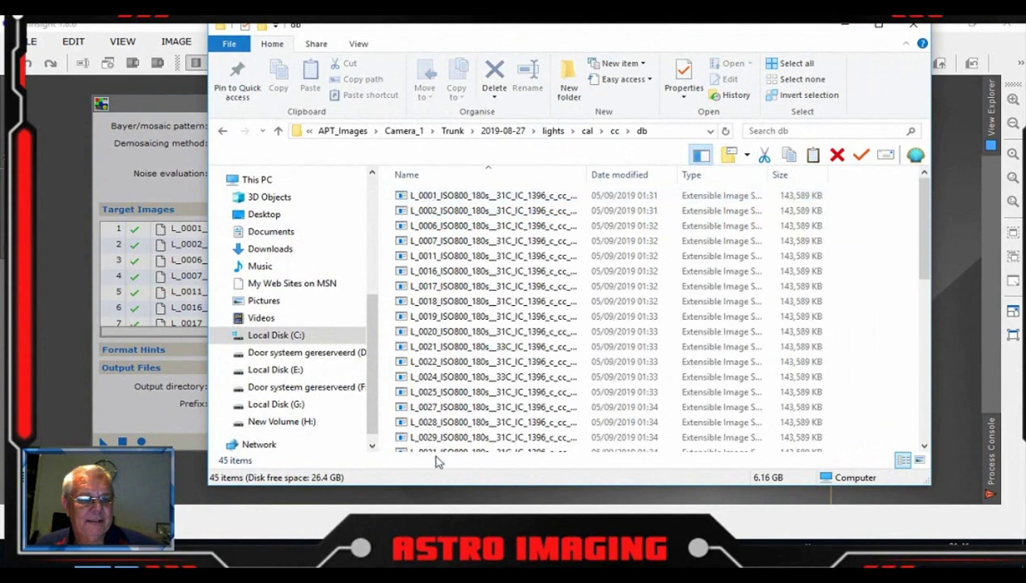
Step: Reposition the file window and widen the Name column to show the full _c_cc_d.xisf names
drag(777, 29, 770, 35)
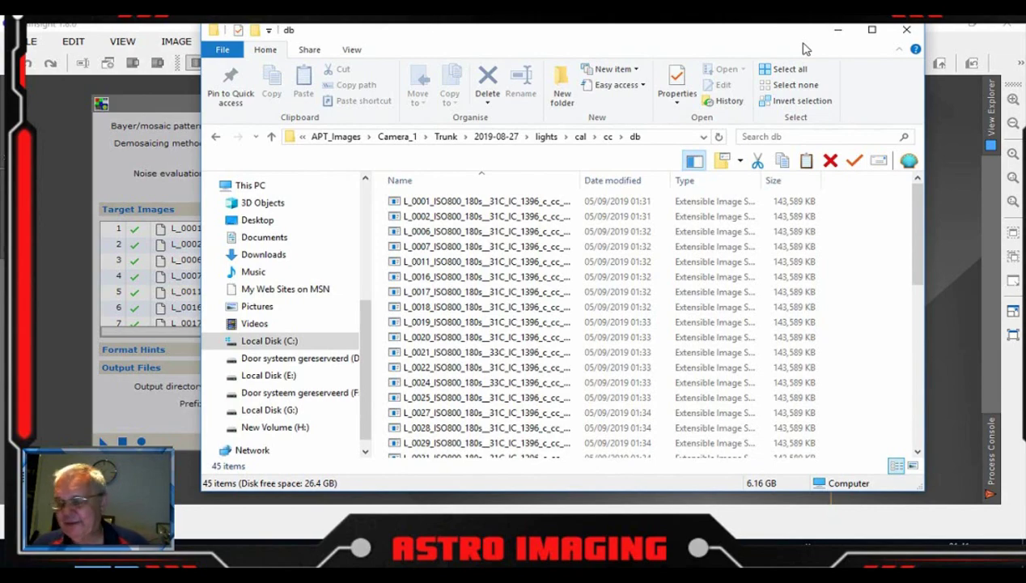
drag(802, 38, 794, 37)
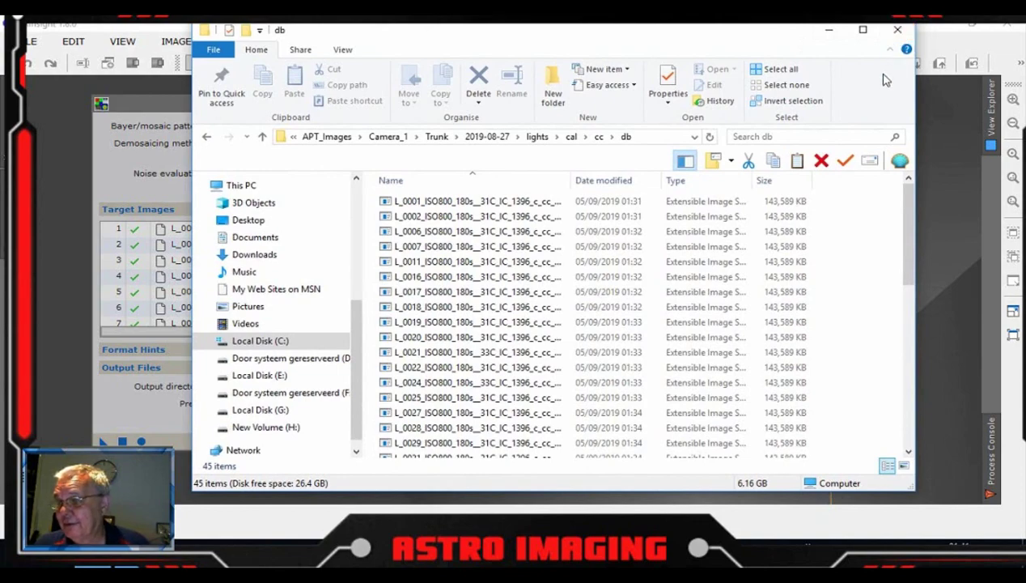
drag(781, 35, 813, 44)
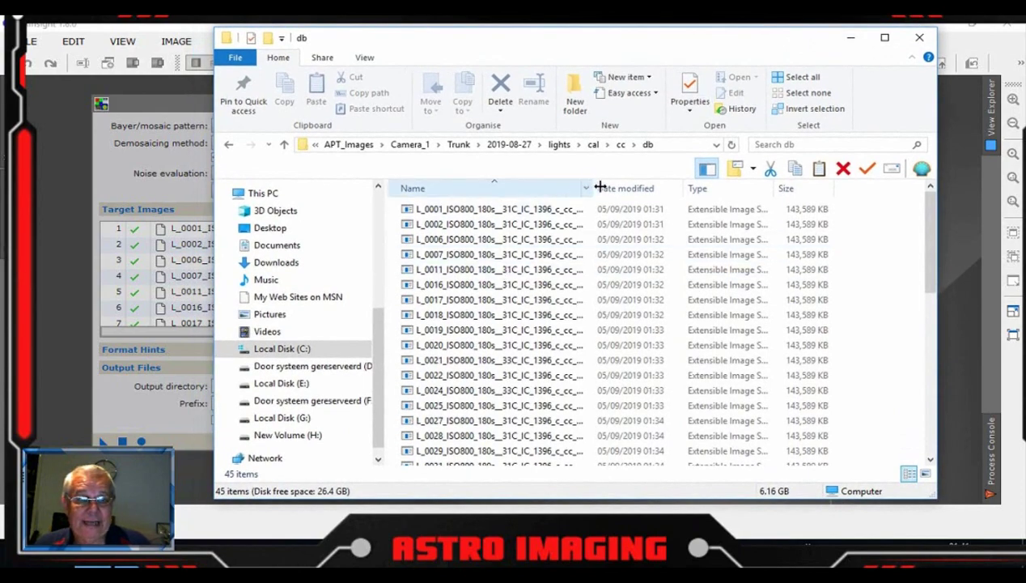
drag(591, 187, 647, 187)
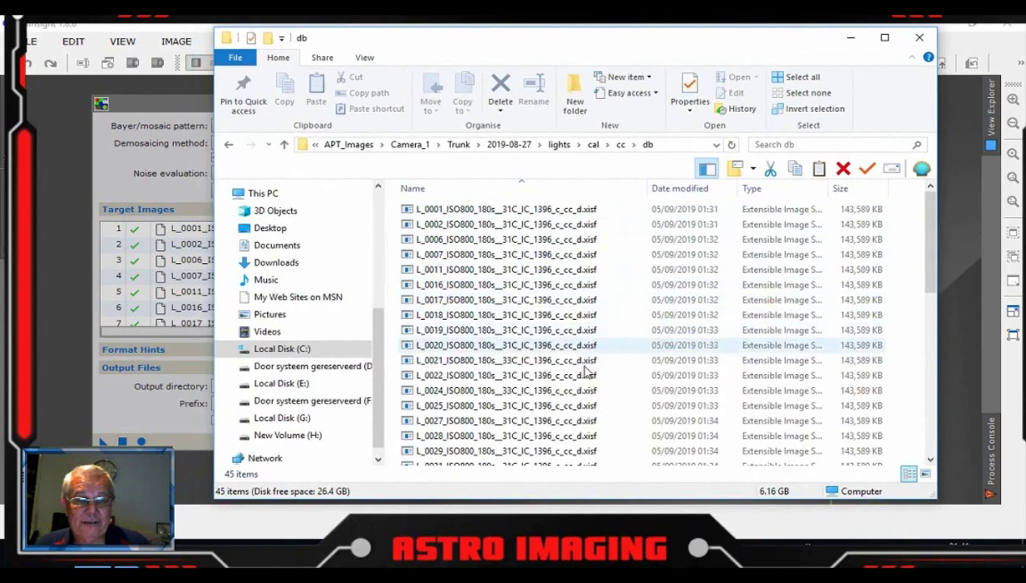